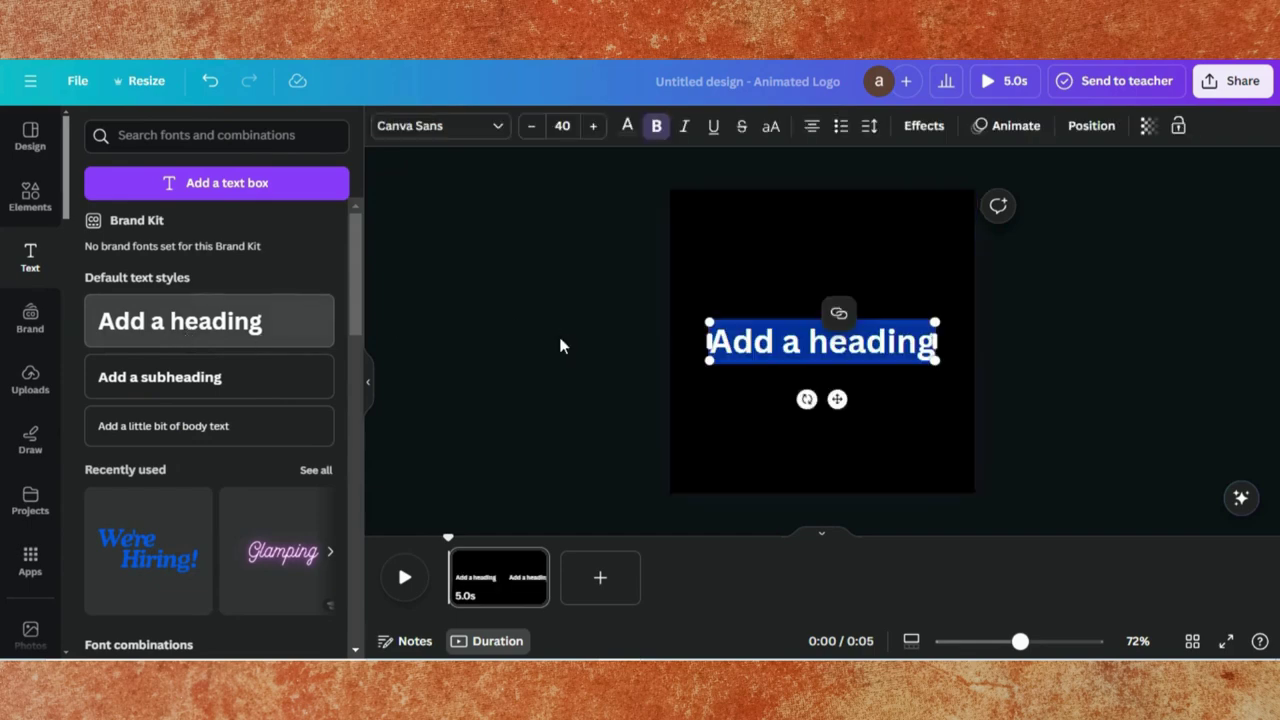
Step: Replace the heading text with "PP" and set its font to TAN Harmoni
type("PP")
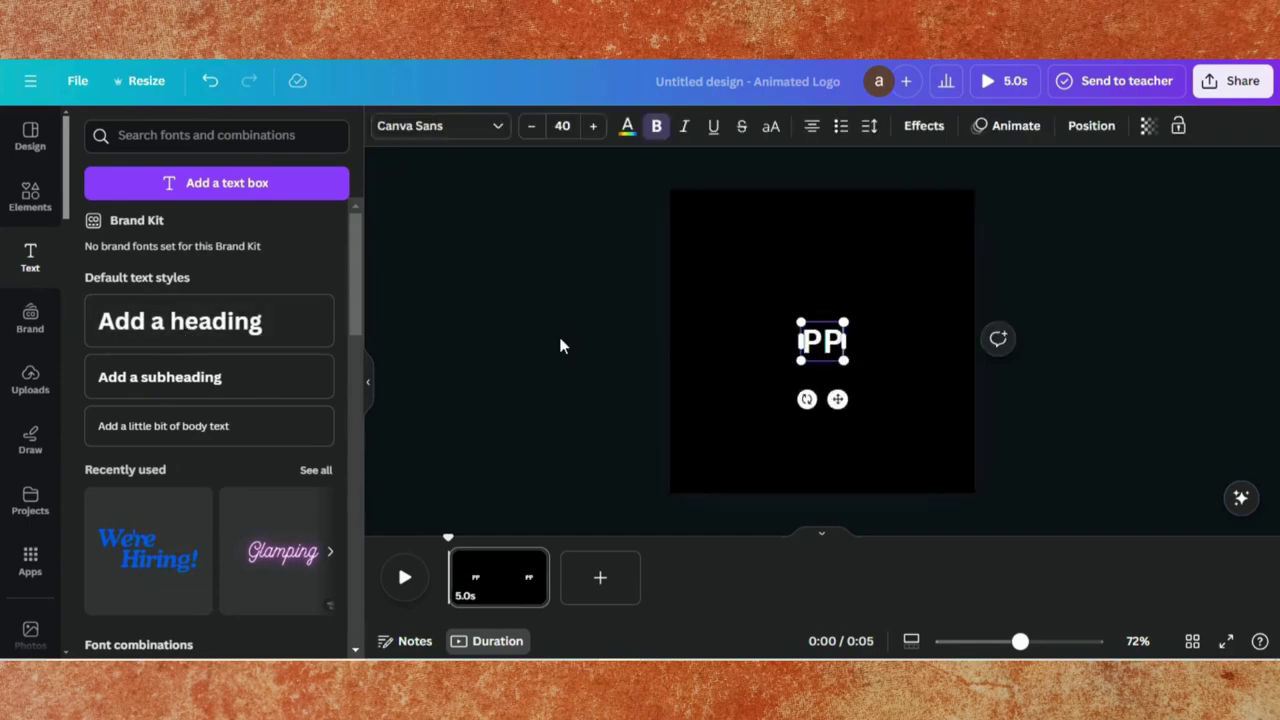
left_click(498, 128)
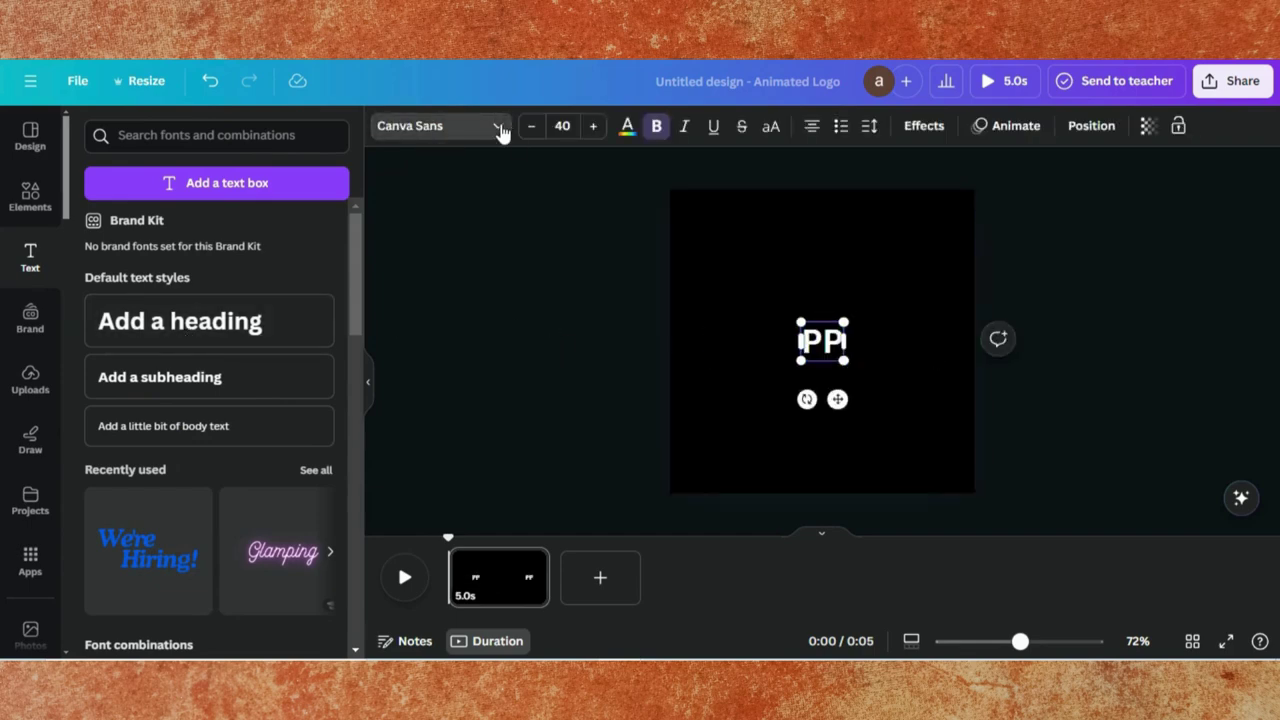
left_click(213, 176)
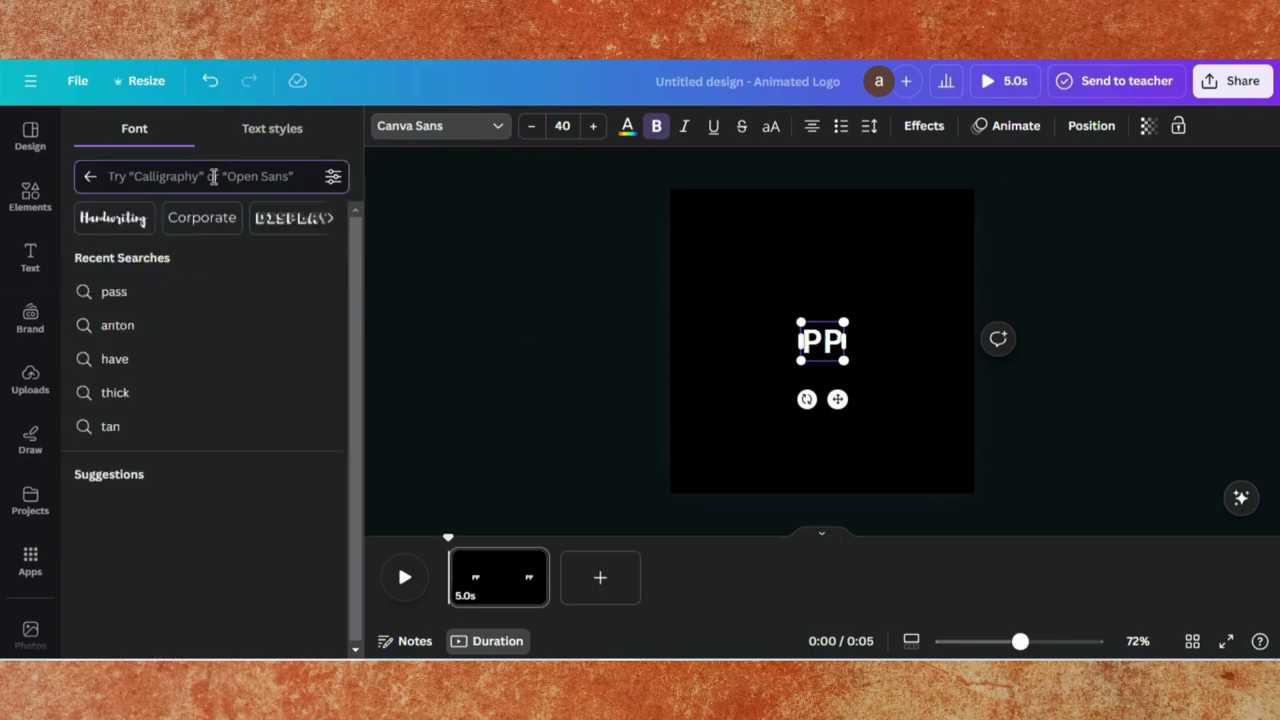
type("Tan ha")
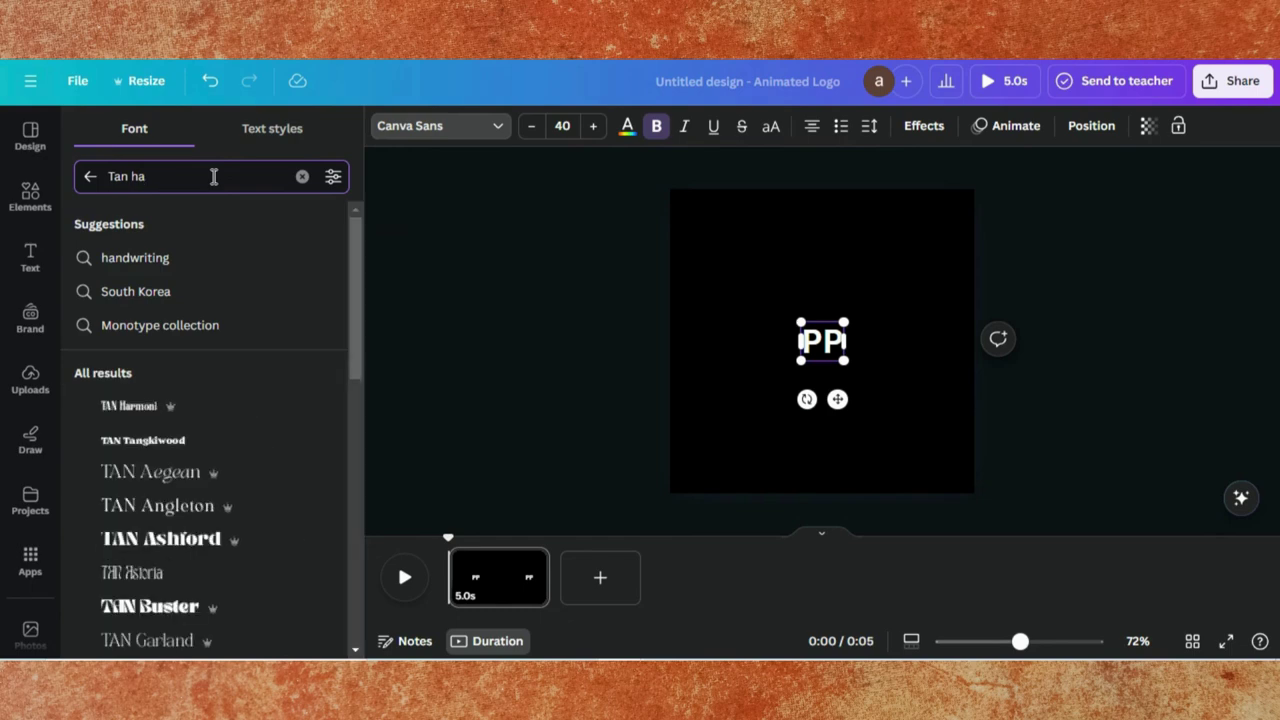
left_click(140, 408)
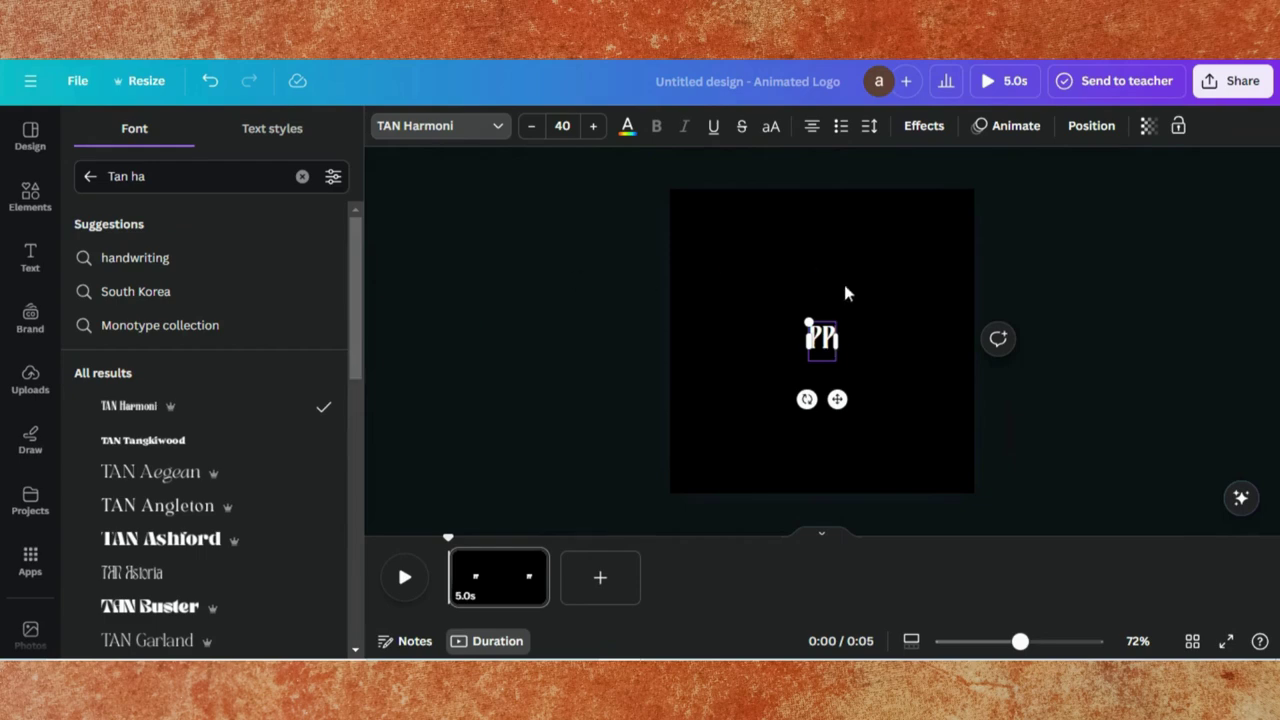
Step: Enlarge the "PP" text to about size 174 and centre it on the page
left_click_drag(808, 320, 726, 257)
left_click(690, 237)
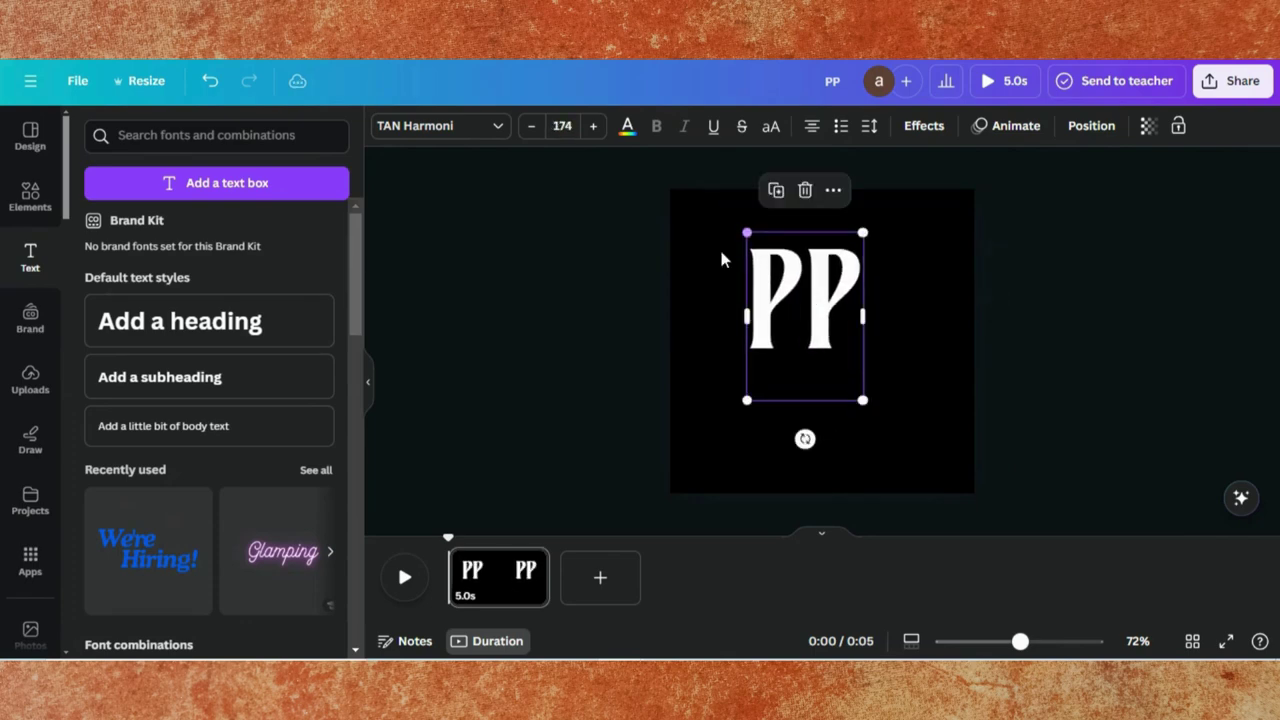
left_click_drag(797, 314, 814, 339)
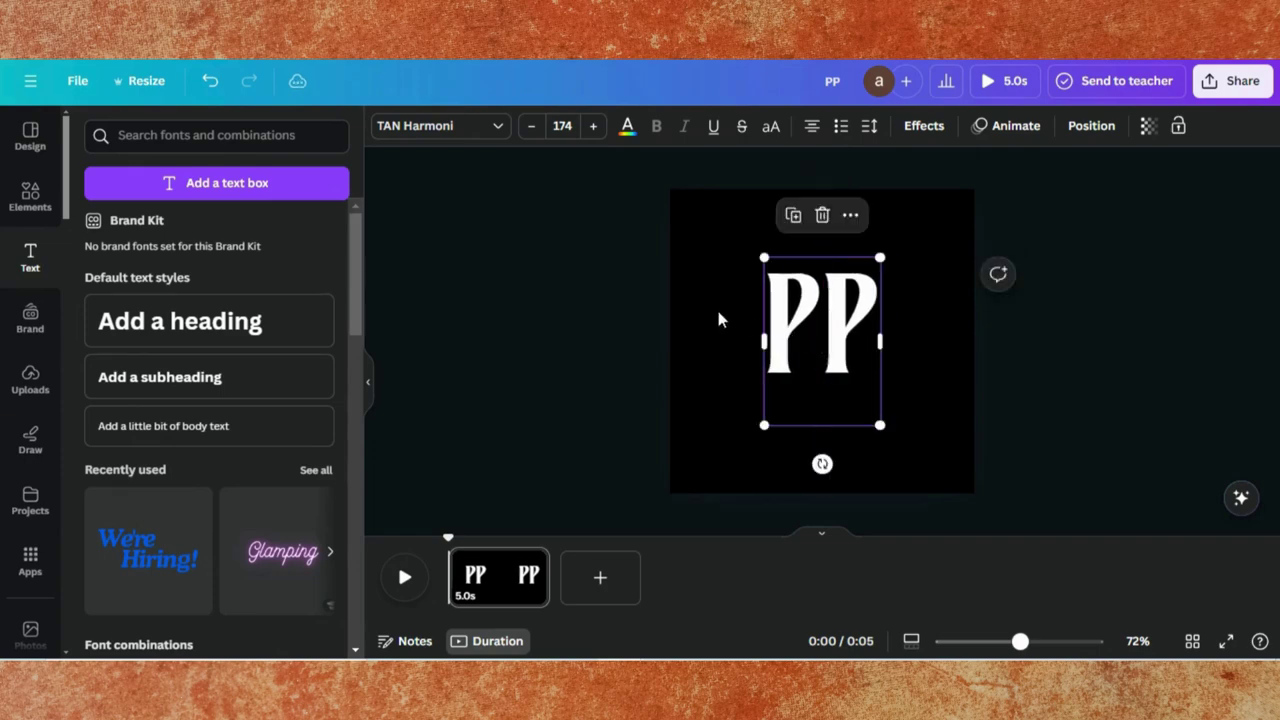
Step: Add a white rounded square and reshape it into a thin horizontal bar crossing the middle of the "PP" letters
left_click(30, 185)
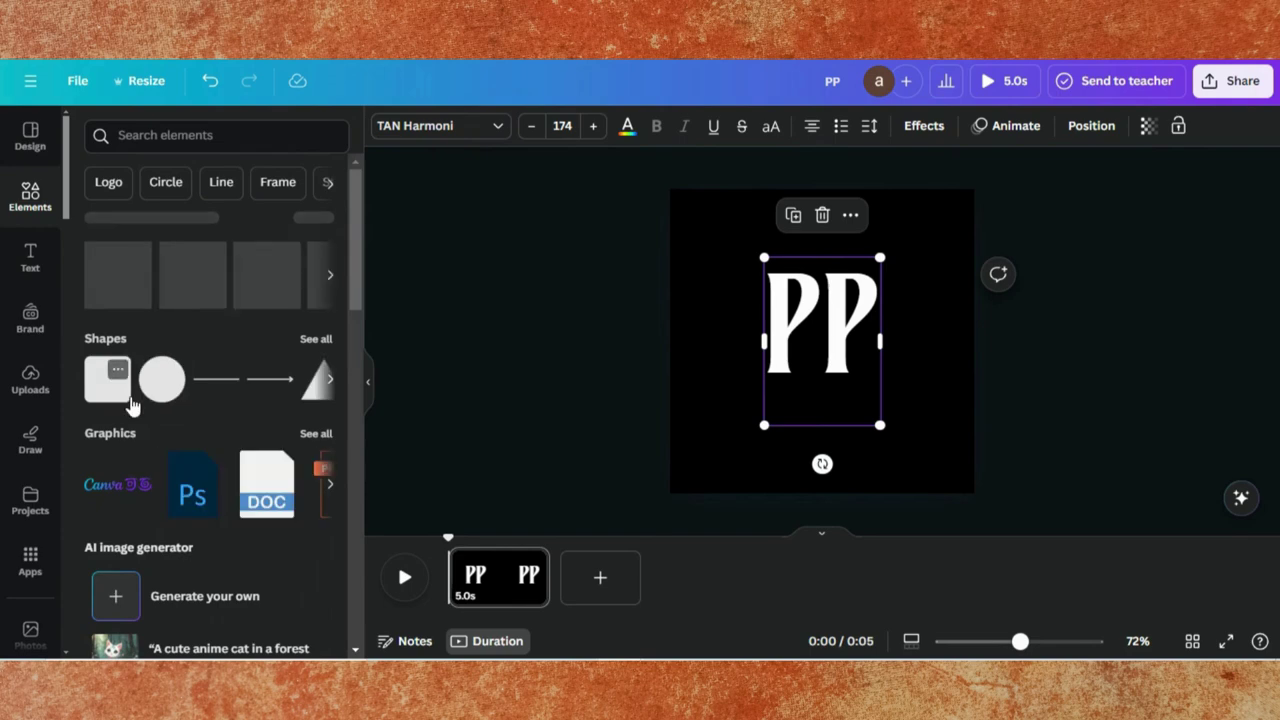
scroll(107, 397, "down", 1)
scroll(107, 397, "up", 1)
left_click(108, 378)
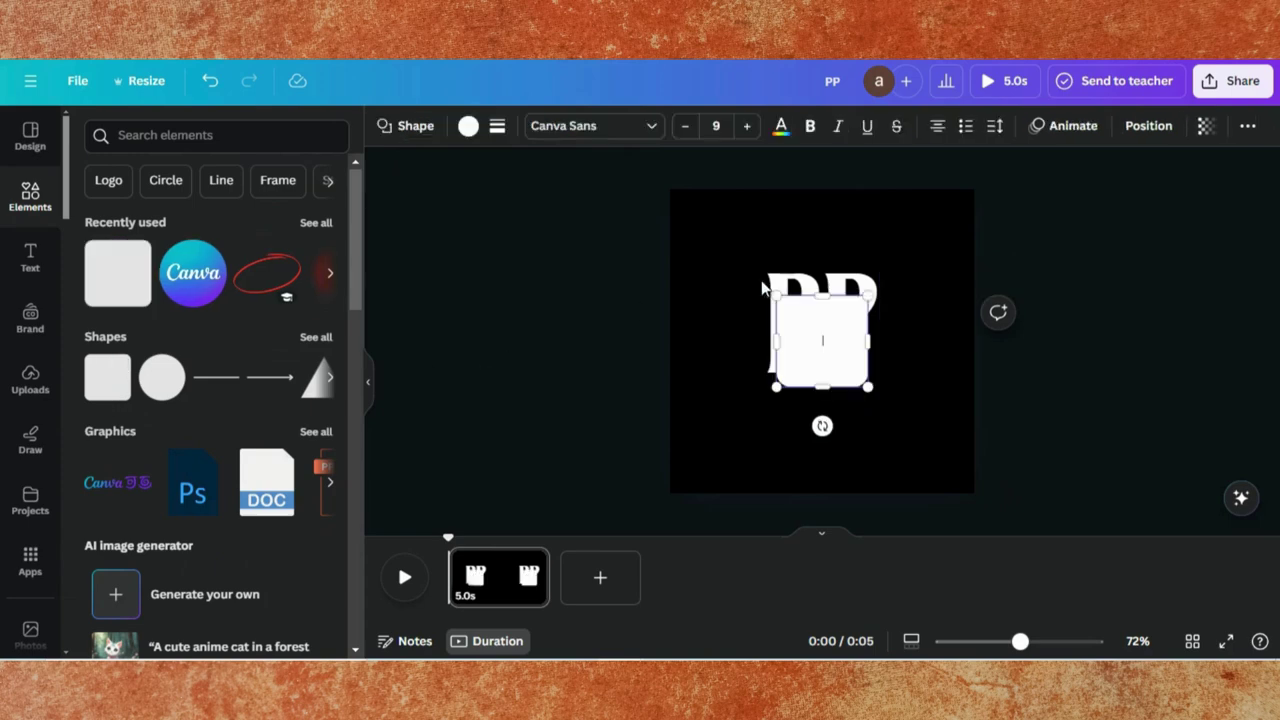
left_click_drag(828, 364, 803, 340)
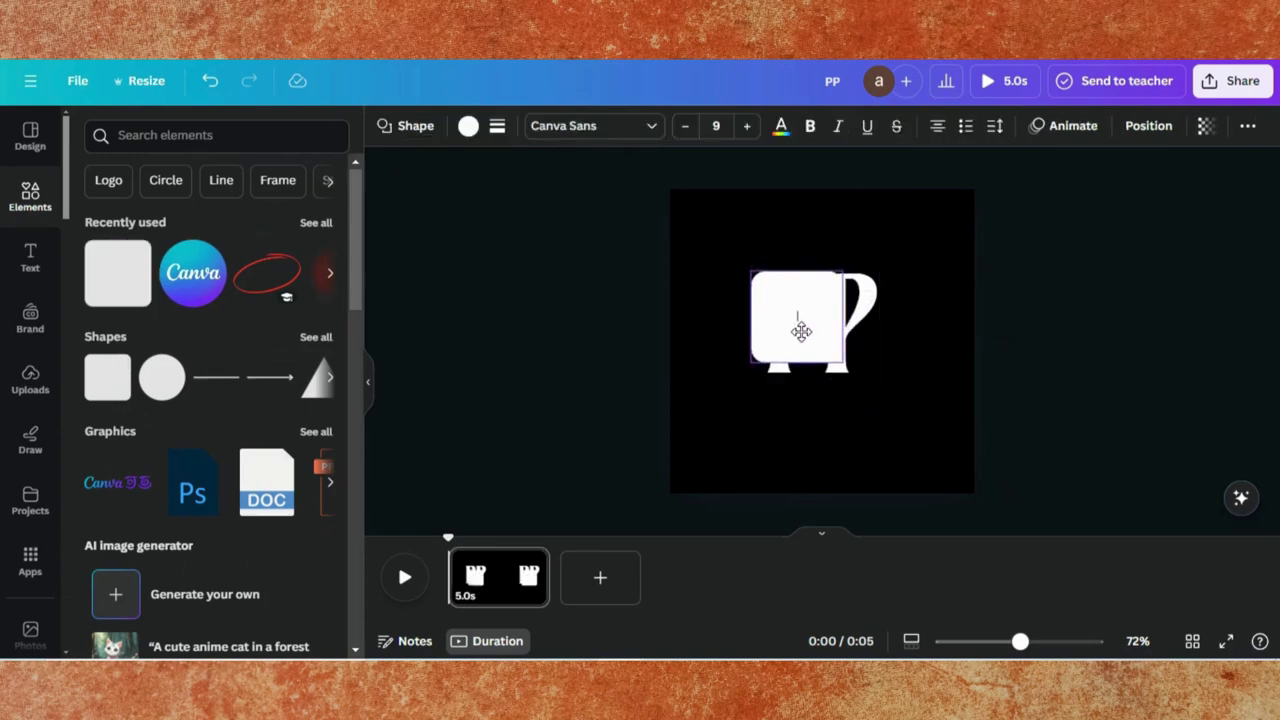
left_click_drag(796, 271, 957, 343)
left_click_drag(869, 389, 834, 354)
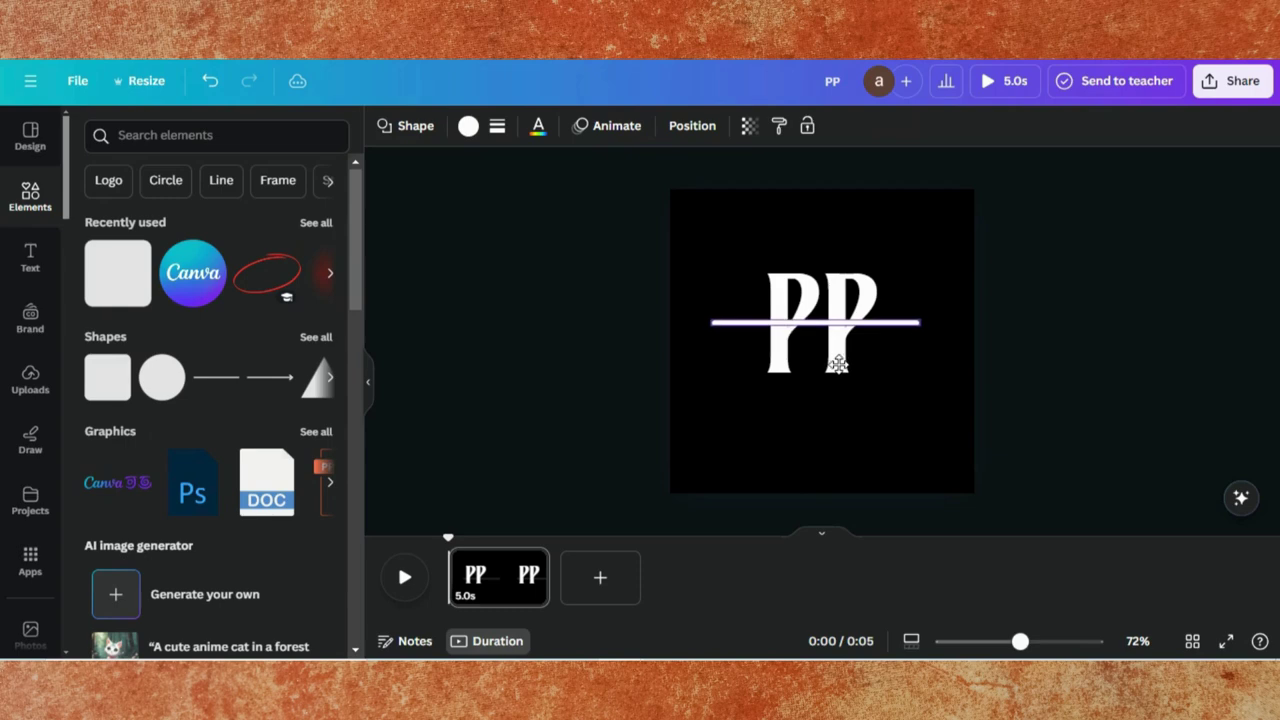
Step: Download the logo as a 500 × 500 px PNG with a transparent background
left_click(1234, 81)
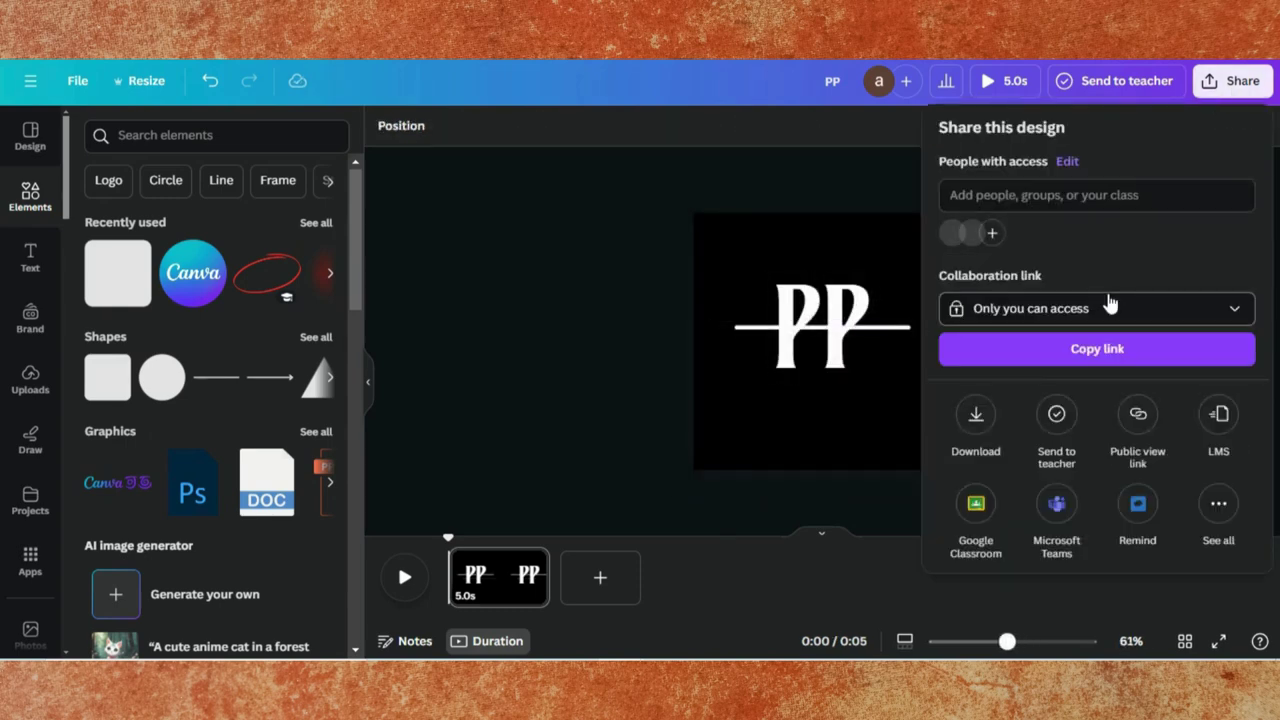
left_click(985, 410)
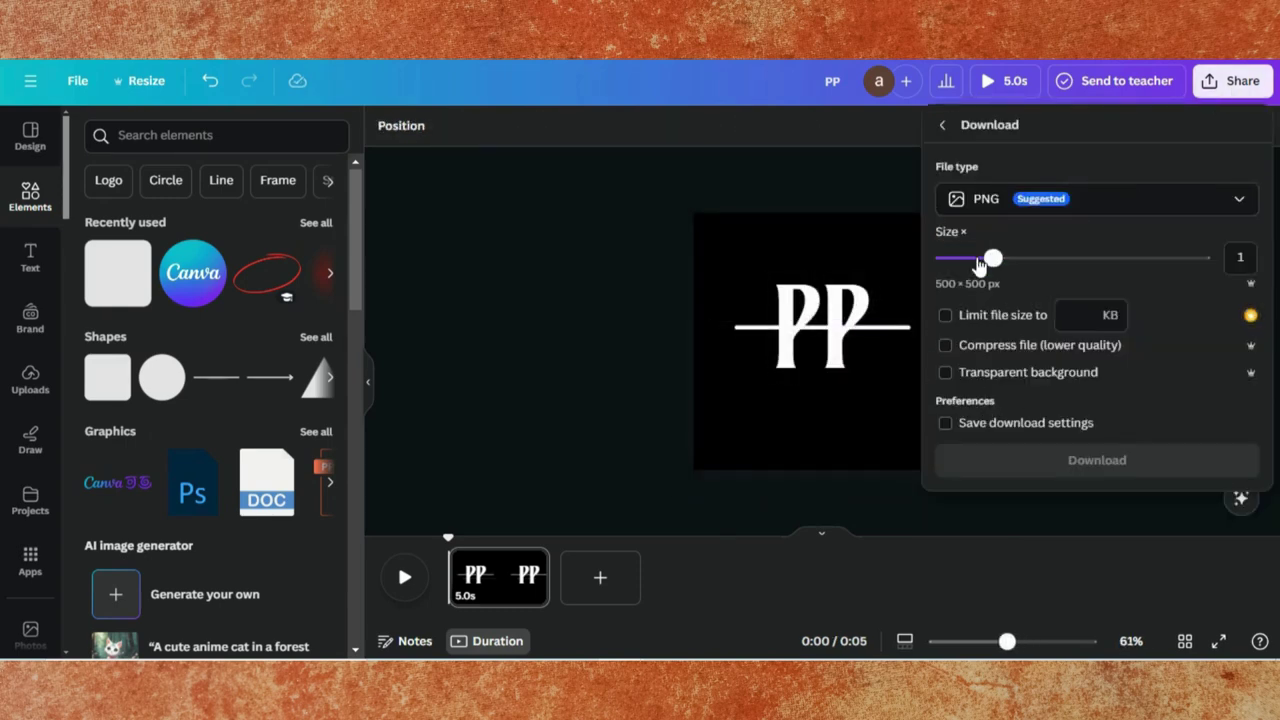
left_click(970, 373)
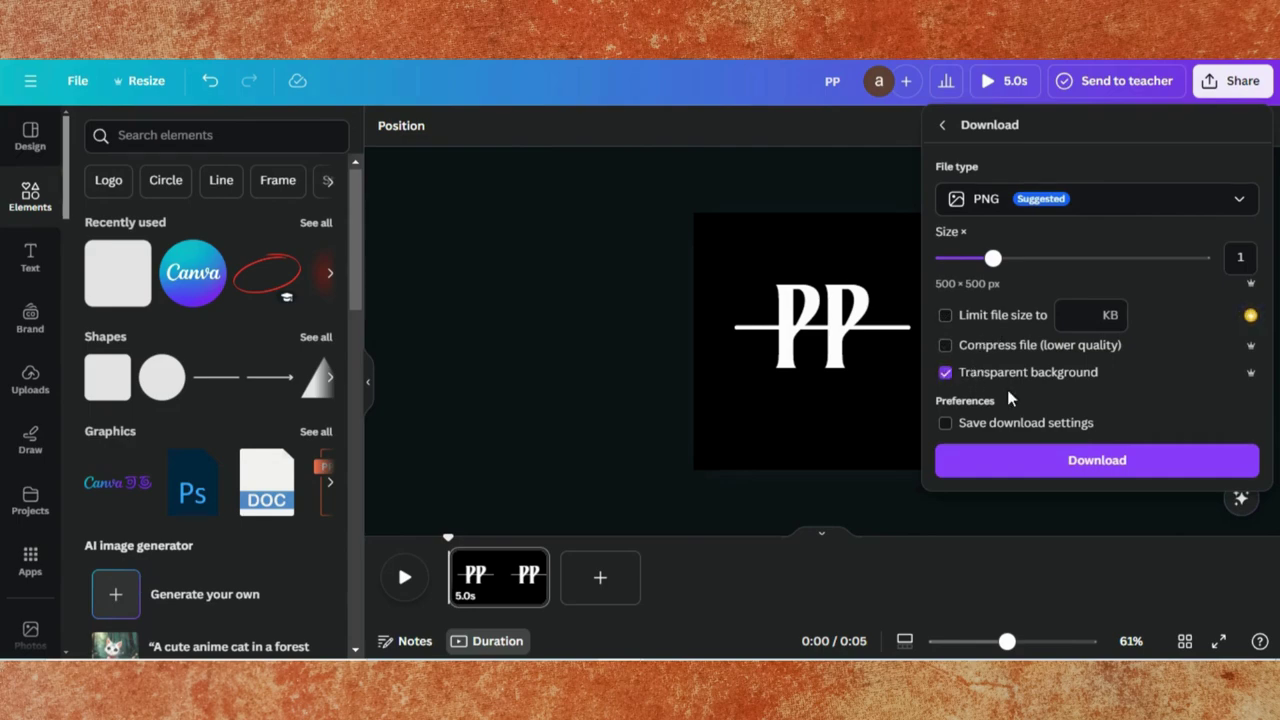
left_click(1011, 468)
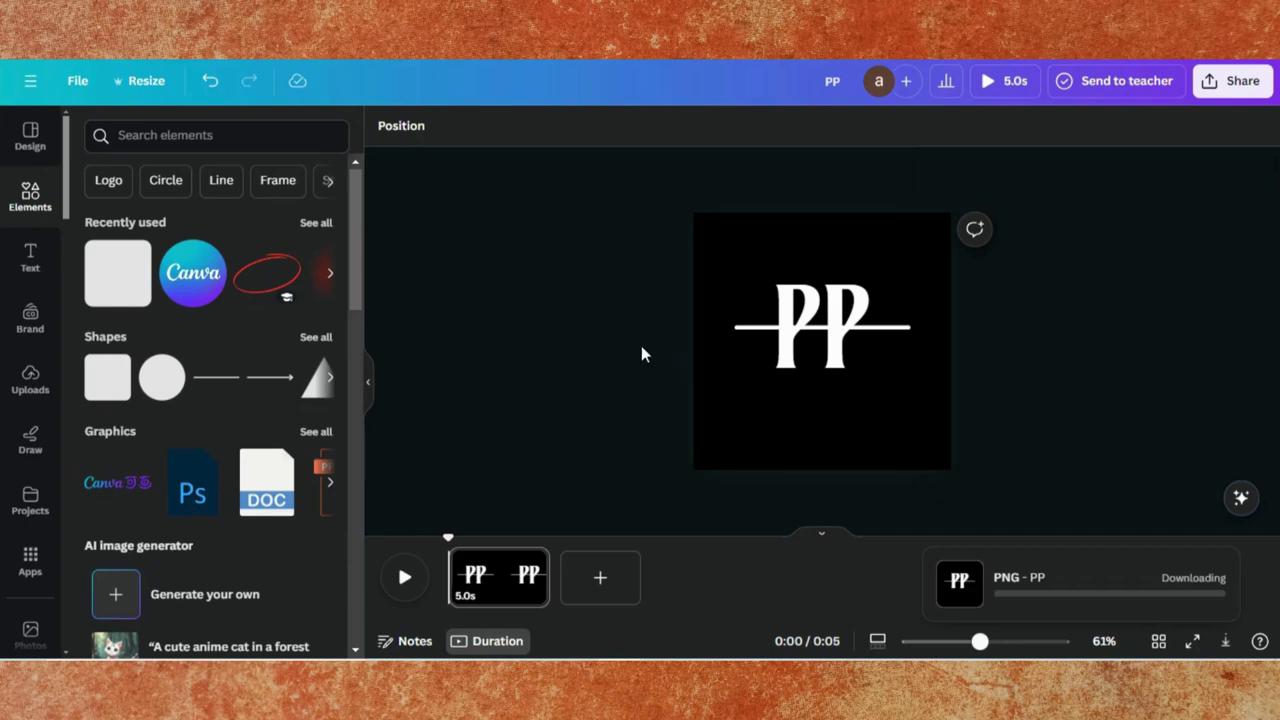
Step: Add a second blank page and upload the downloaded transparent PP logo file to the design's uploads
left_click(600, 577)
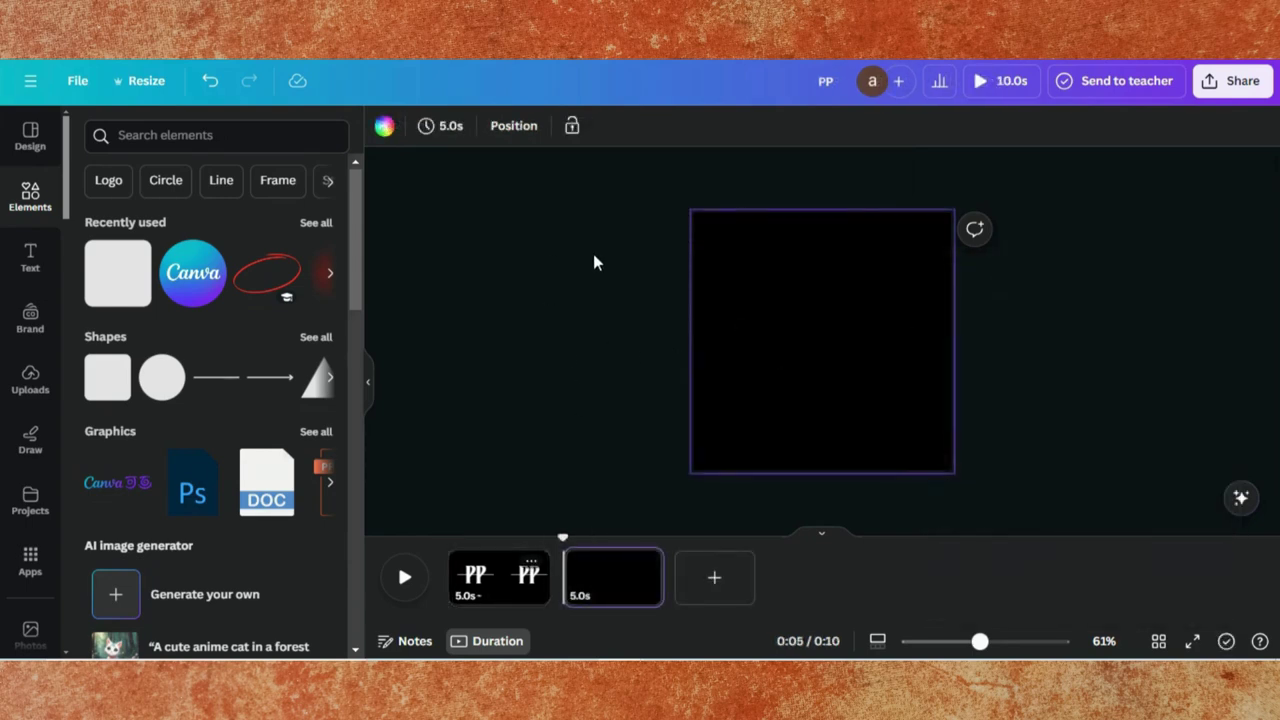
left_click(1080, 30)
left_click_drag(893, 118, 535, 226)
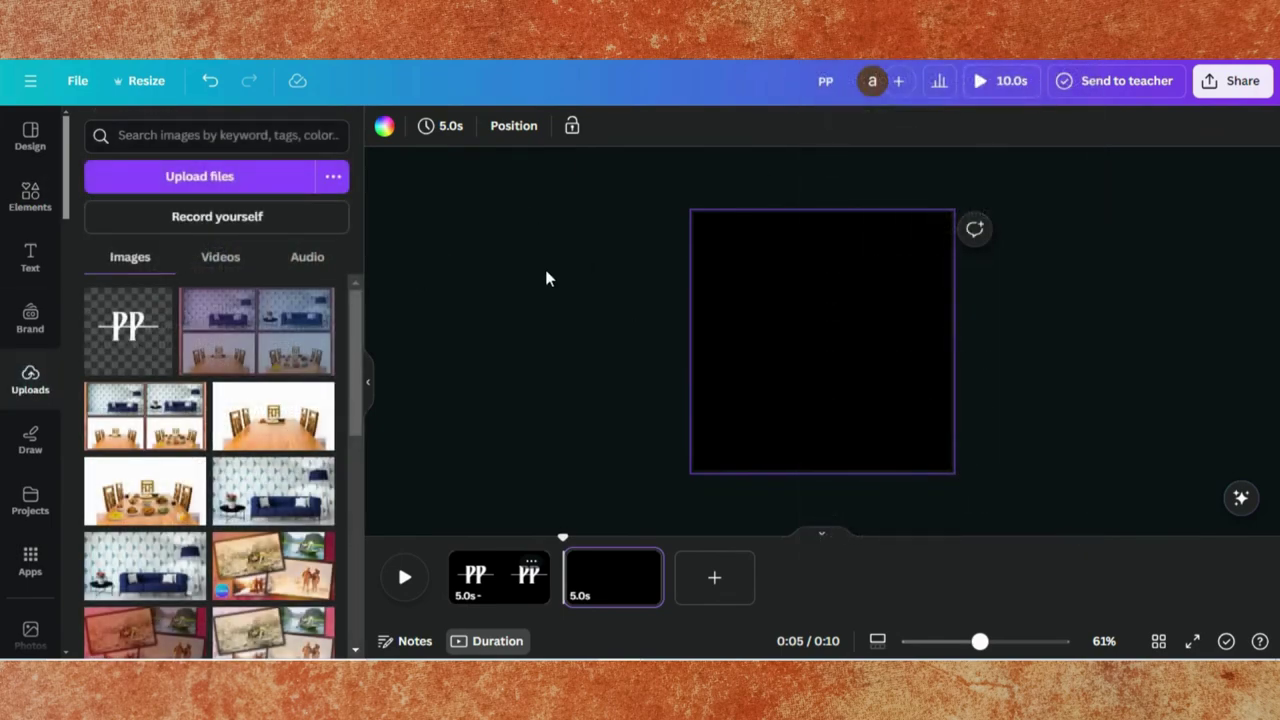
Step: Place the uploaded PP logo image on the second page and enlarge it to fill the whole page
left_click(130, 335)
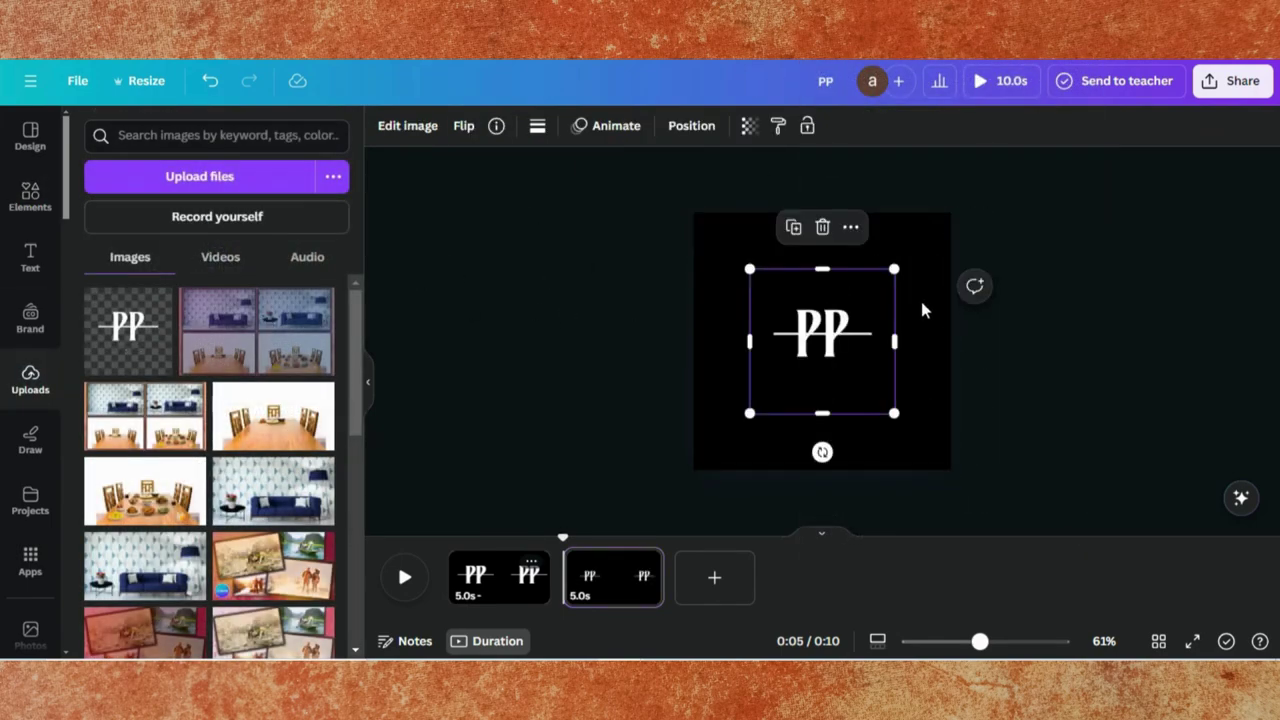
left_click_drag(866, 320, 815, 266)
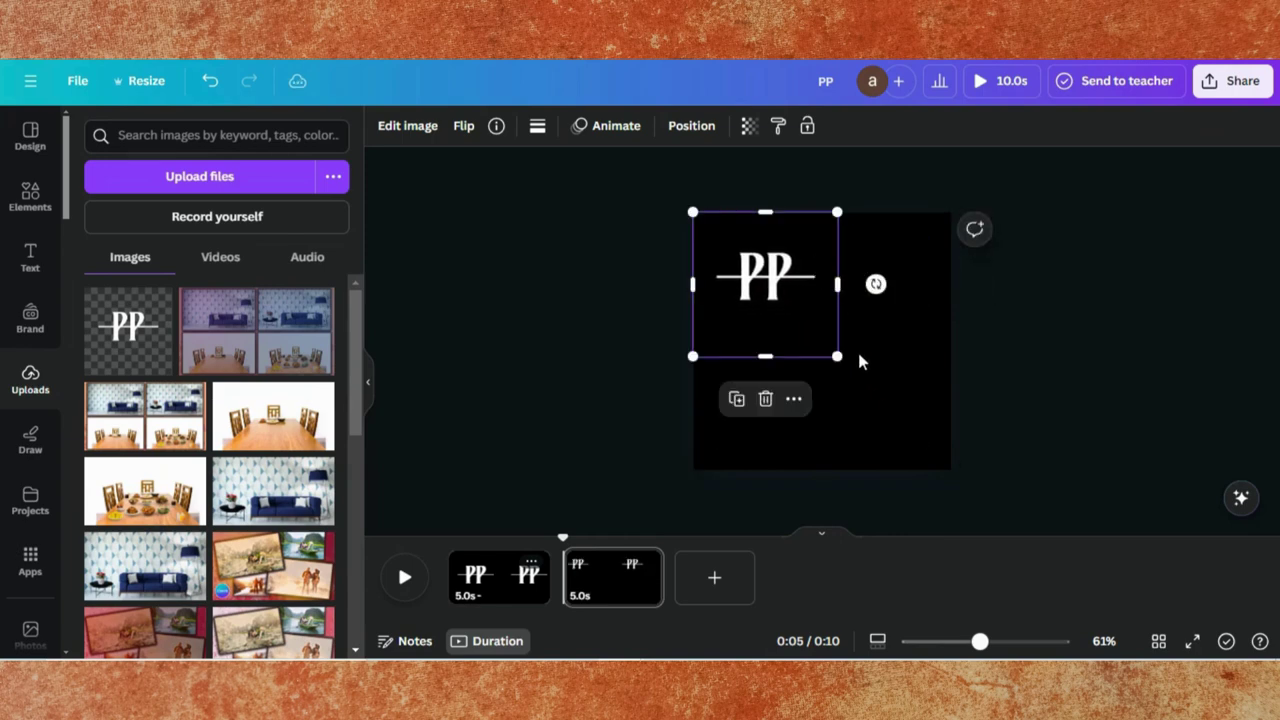
left_click_drag(836, 356, 951, 470)
Step: Split the logo image at its horizontal bar by cropping one copy to the lower half and a duplicate to the upper half
left_click_drag(822, 209, 816, 353)
left_click(794, 286)
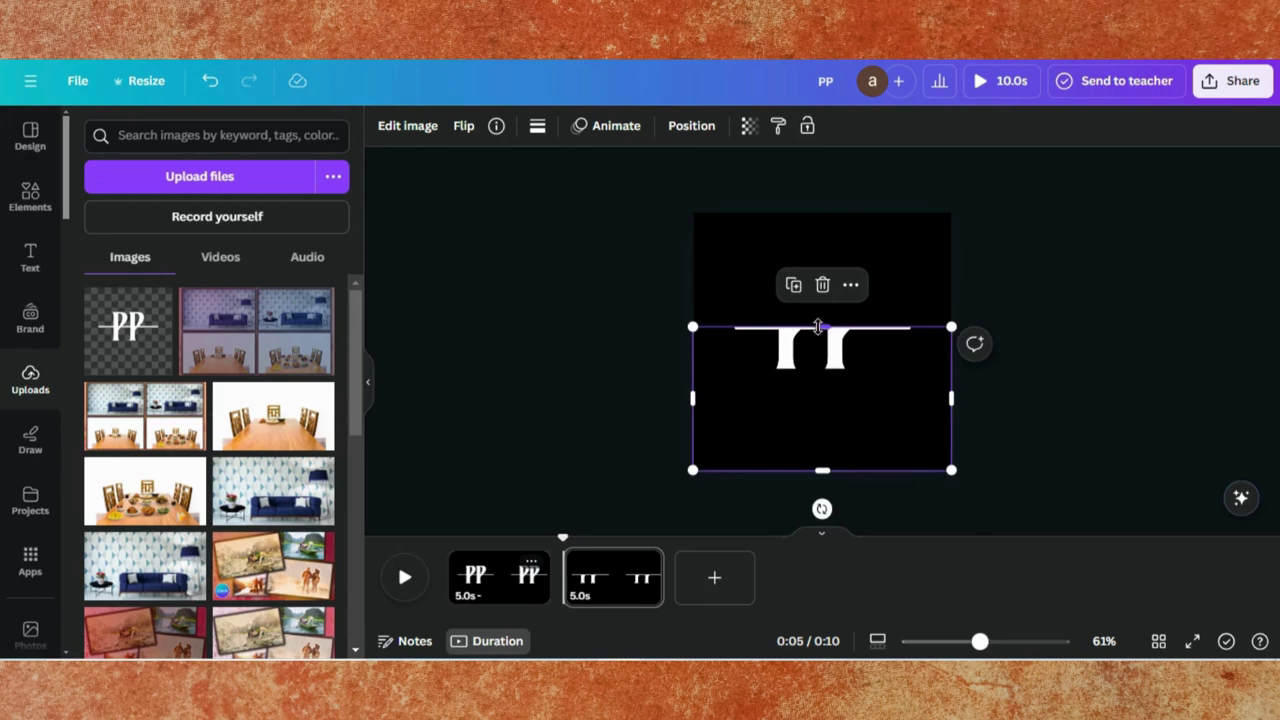
left_click_drag(826, 326, 826, 213)
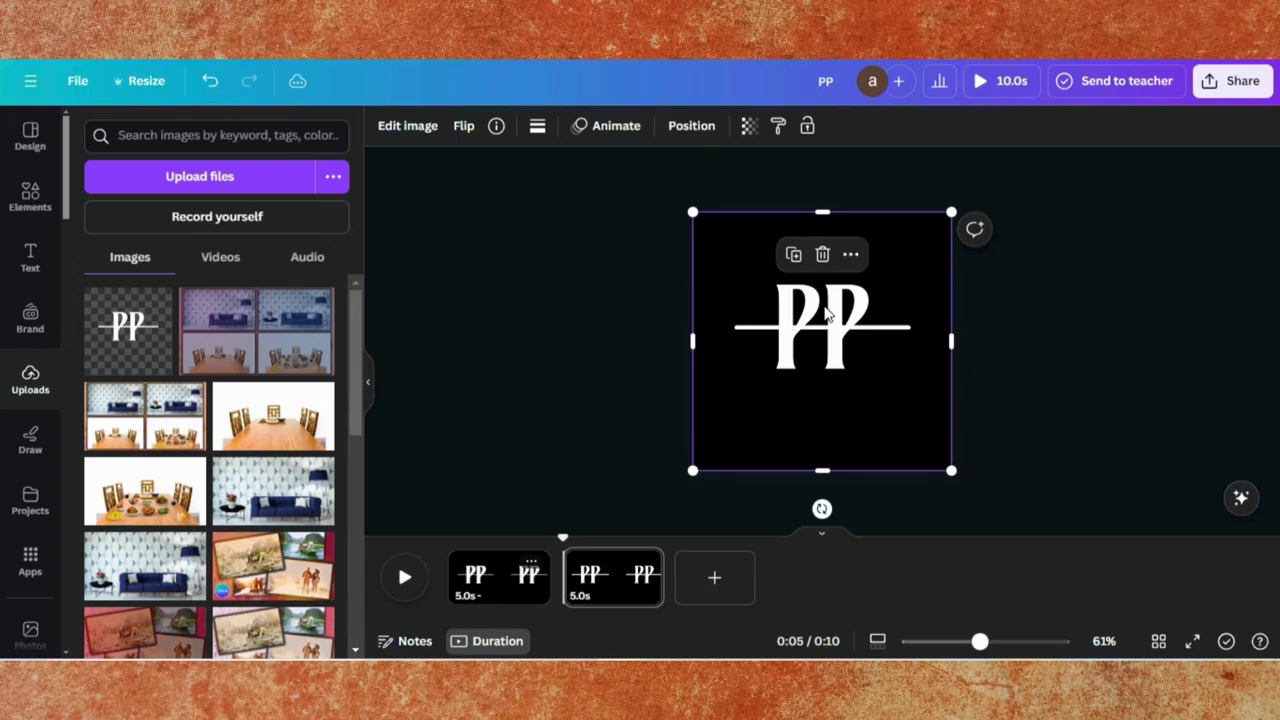
left_click_drag(821, 472, 817, 328)
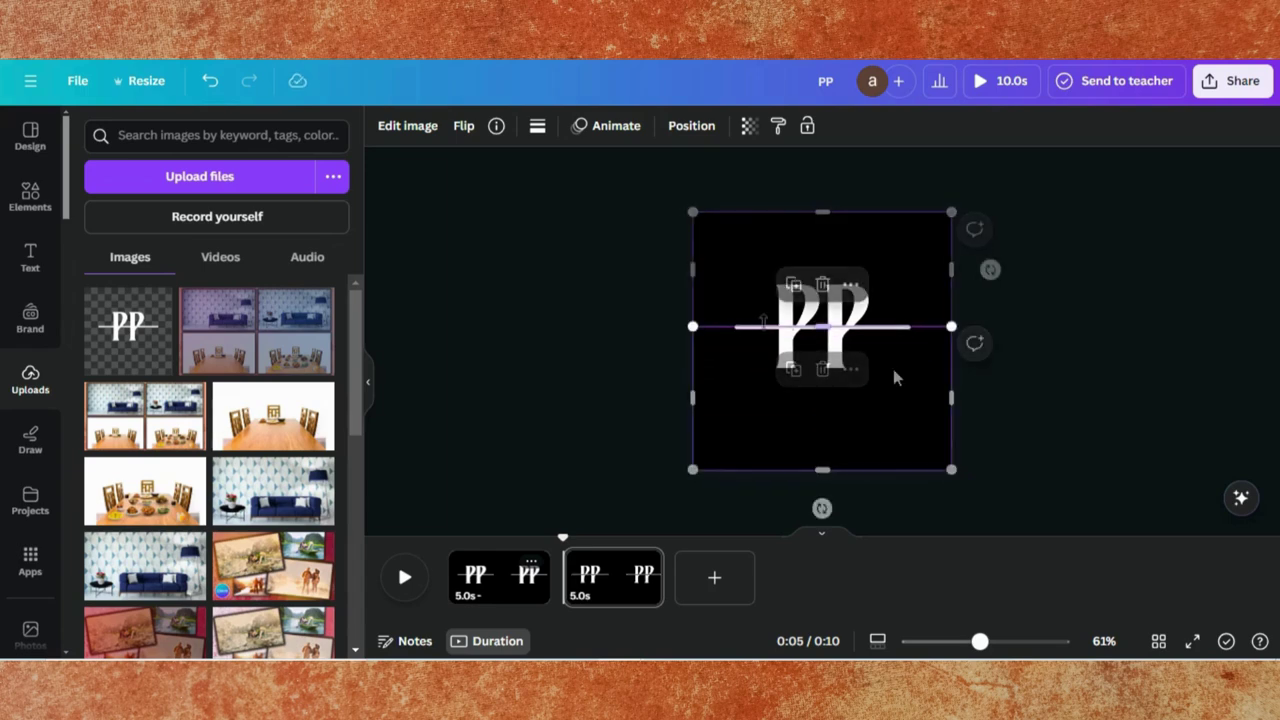
left_click(1107, 369)
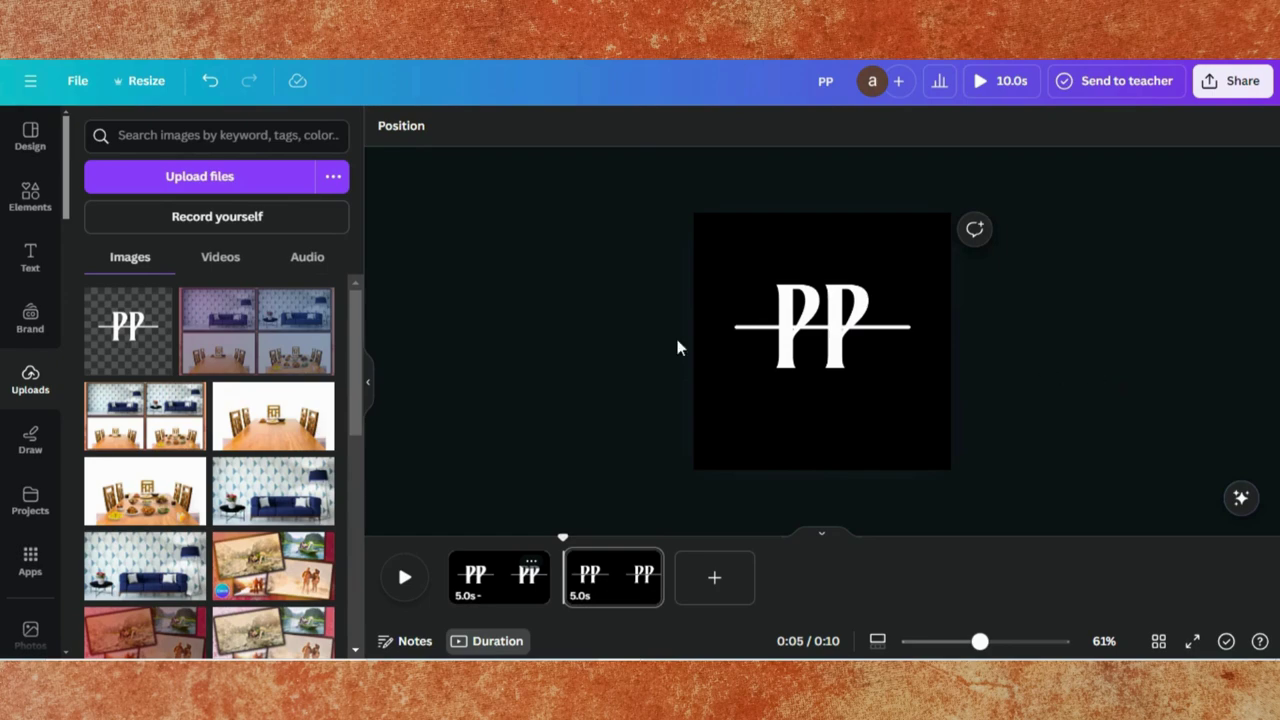
Step: Search elements for "dark star and moon" videos and add the 20-second dark starfield clip to the first page
left_click(484, 570)
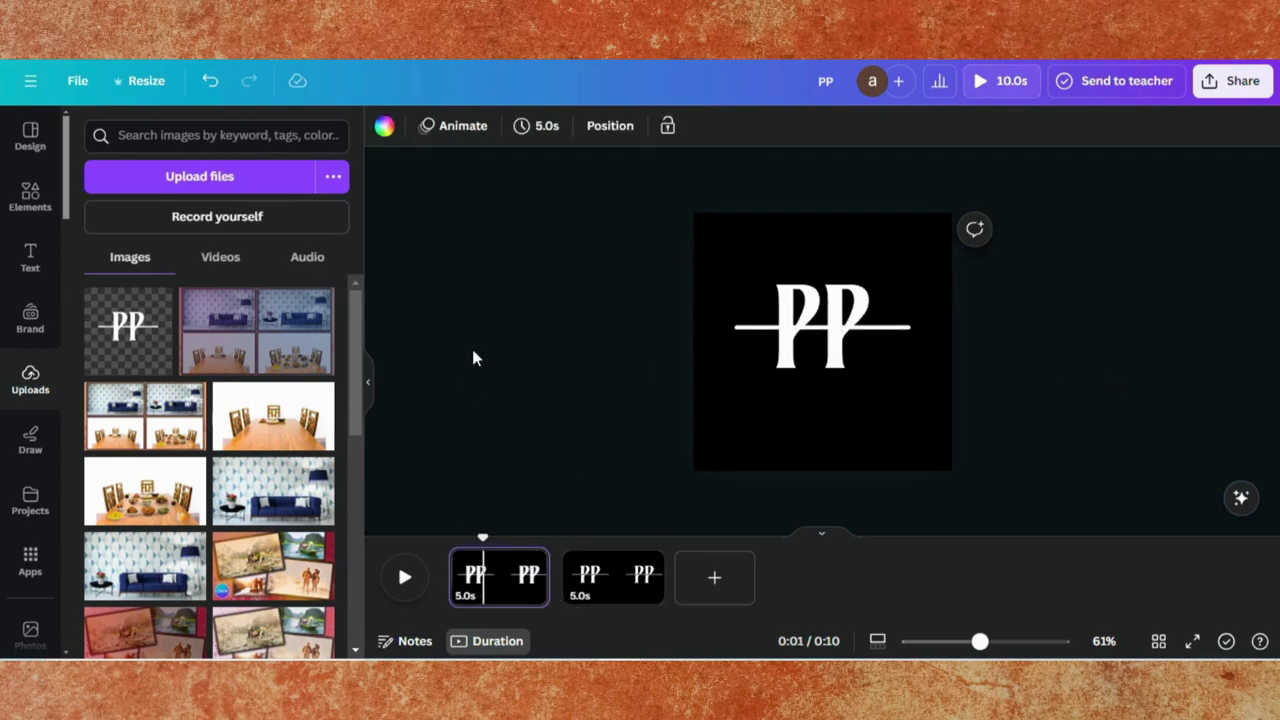
left_click(30, 196)
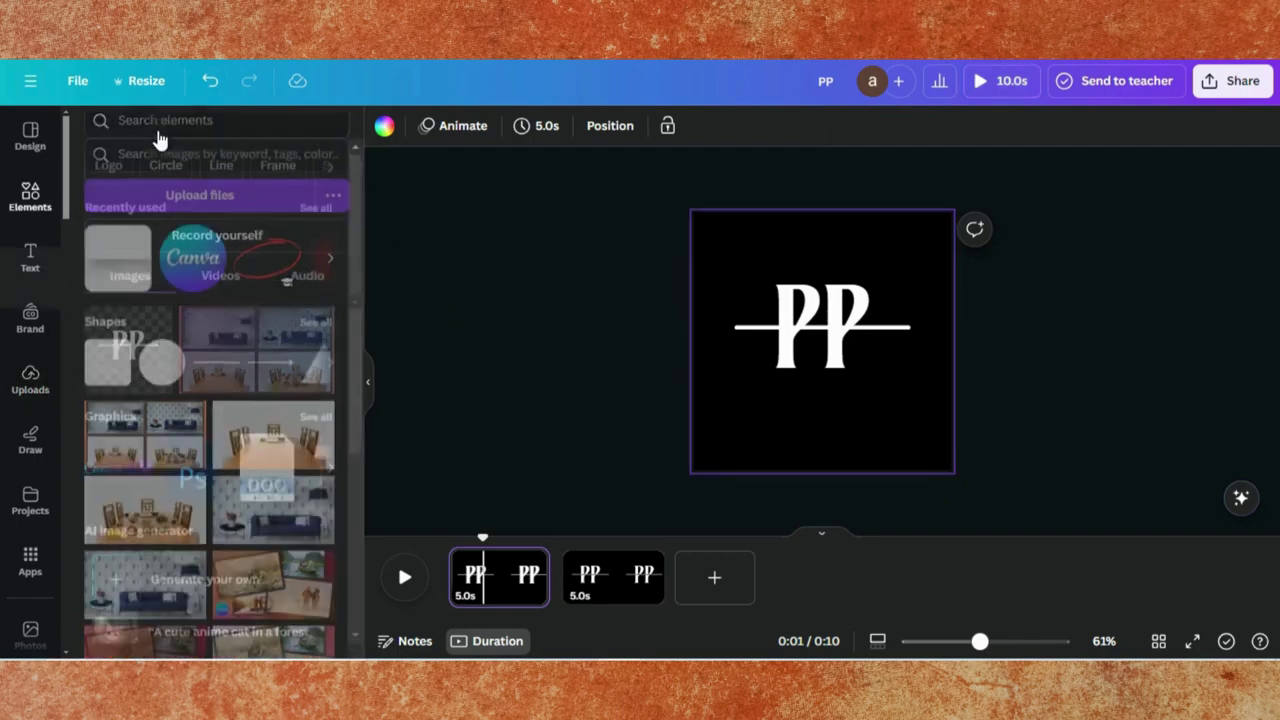
left_click(155, 135)
type("dar")
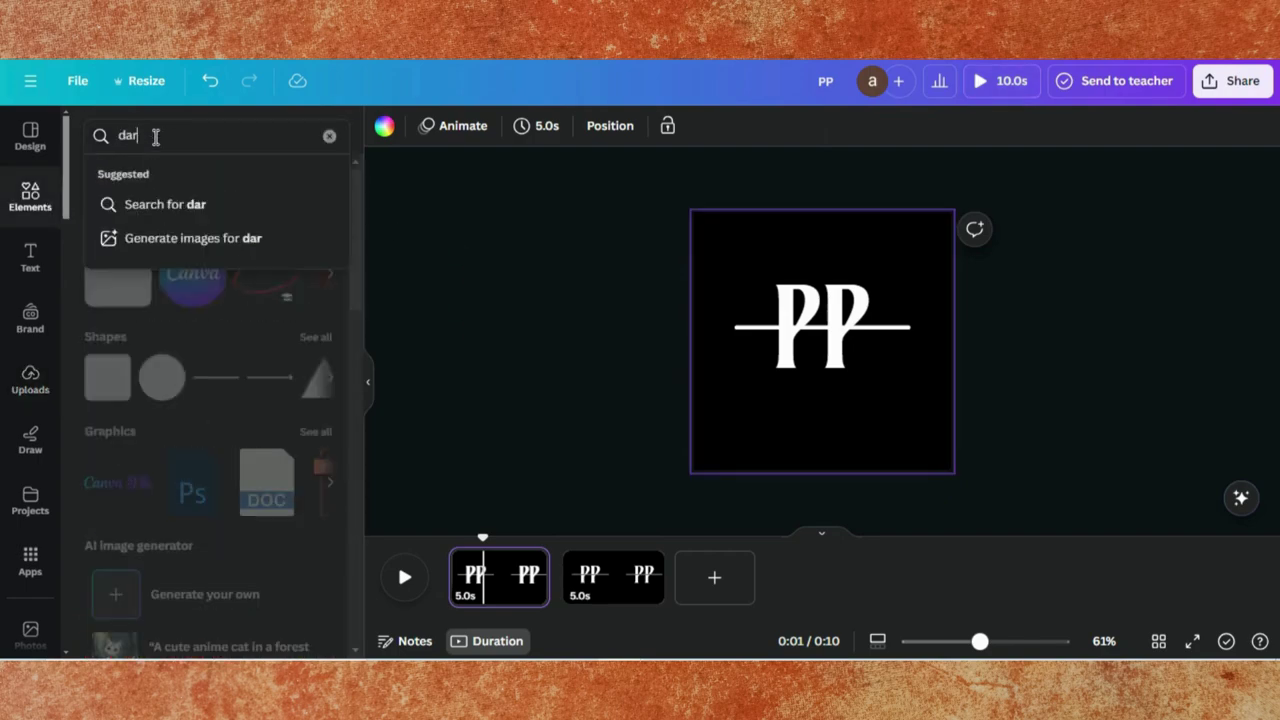
type("k star and moo")
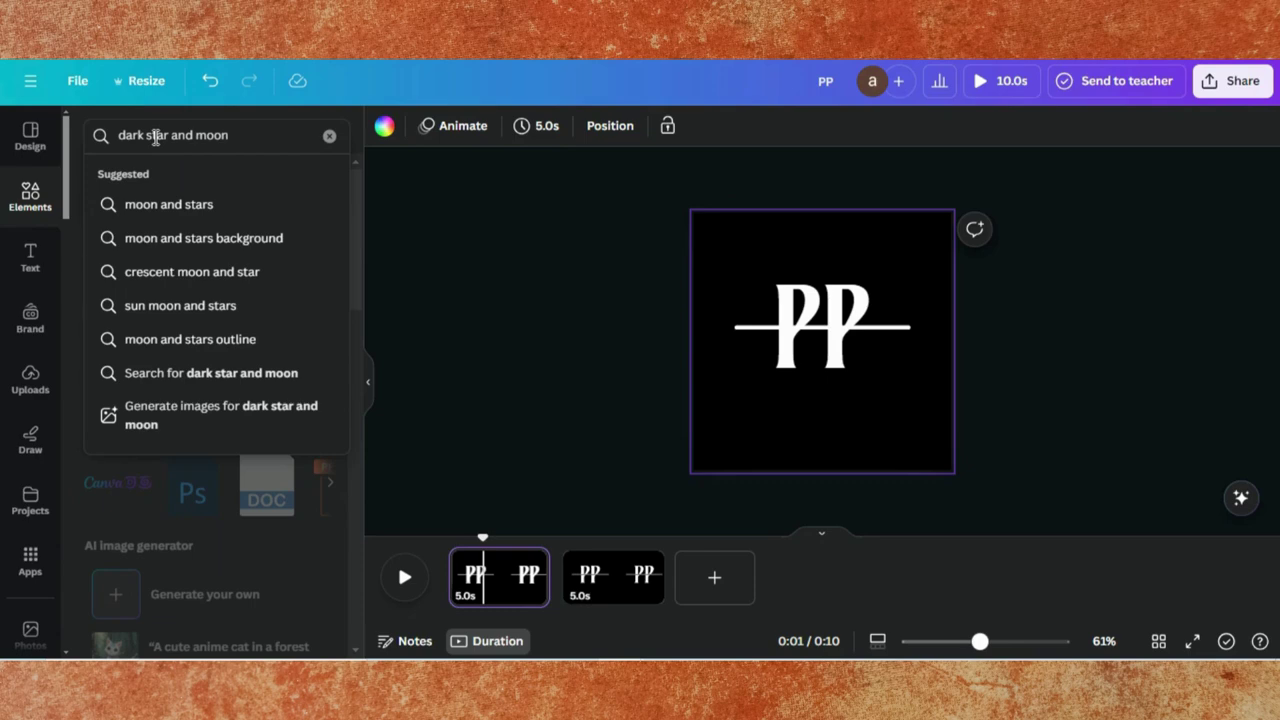
type("n")
key("Return")
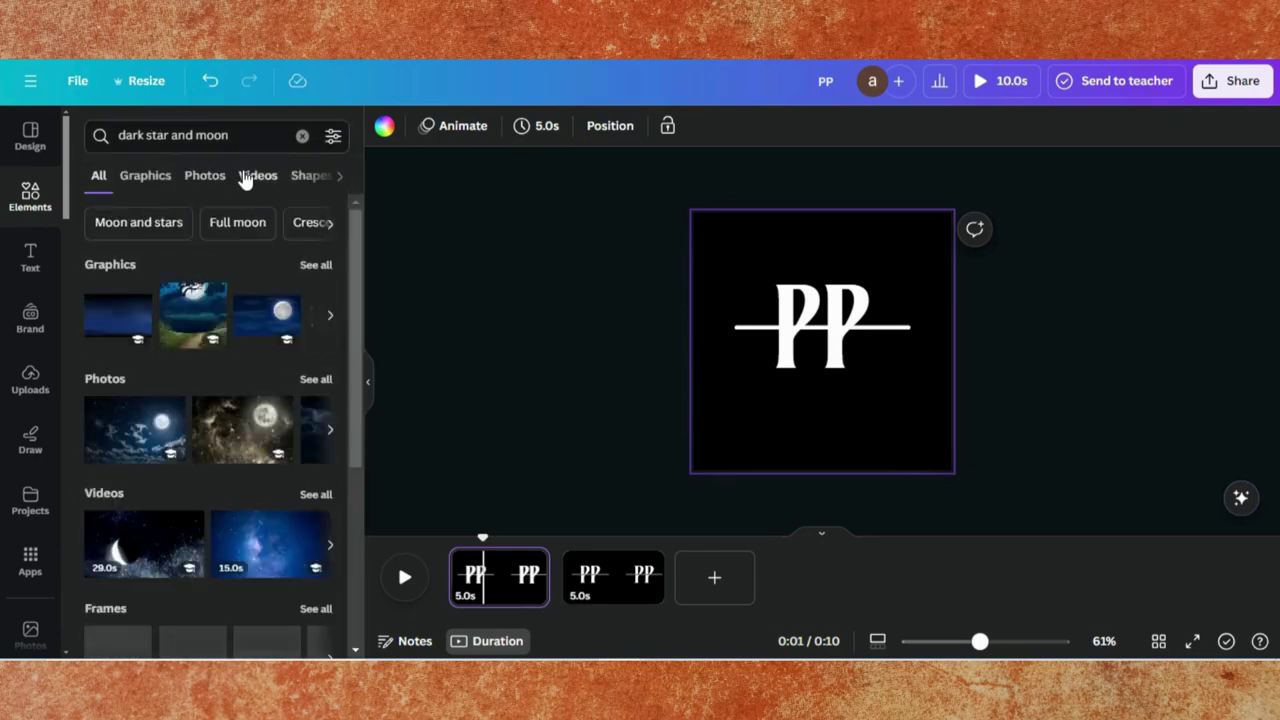
left_click(257, 176)
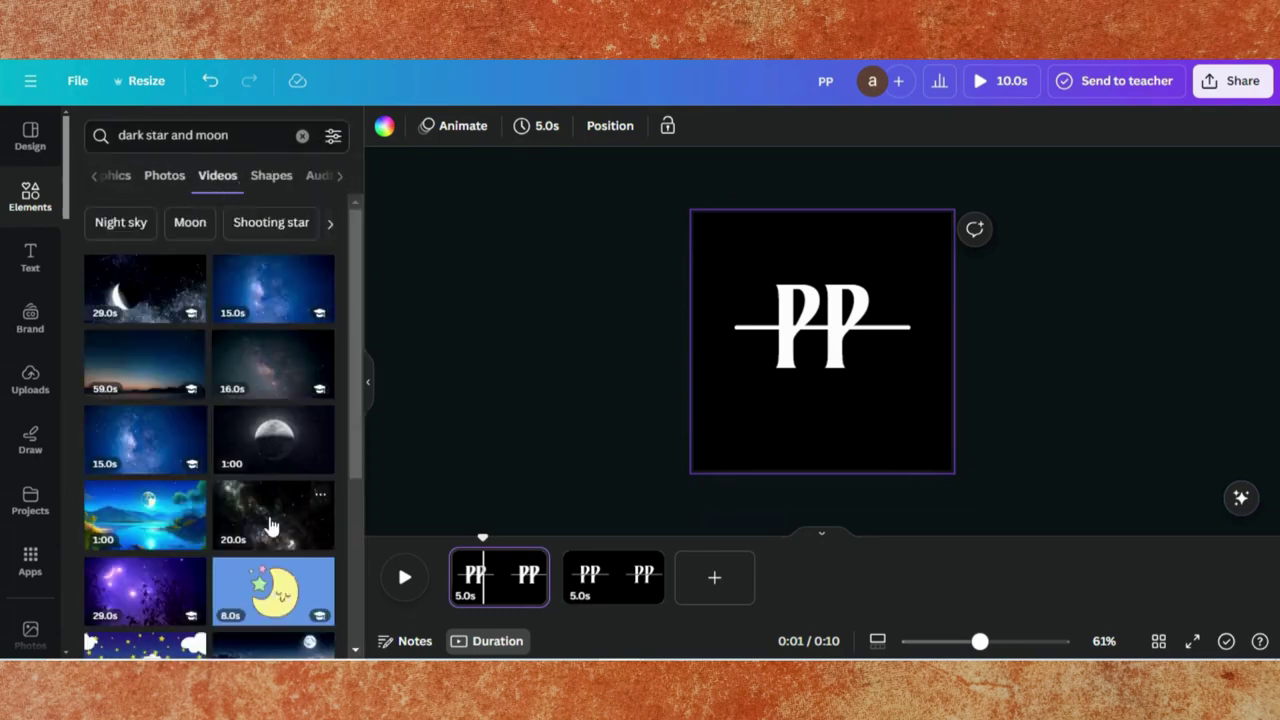
left_click(270, 525)
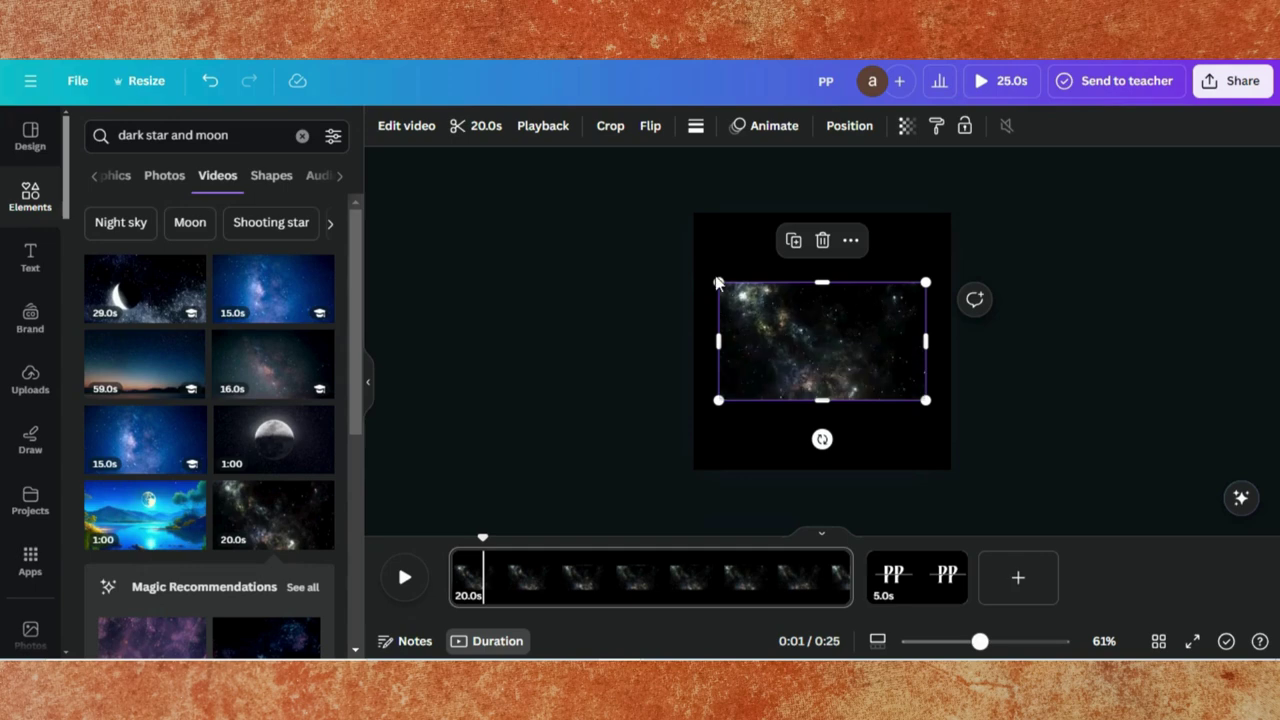
Step: Trim the starfield video to 5.0 seconds
left_click(483, 128)
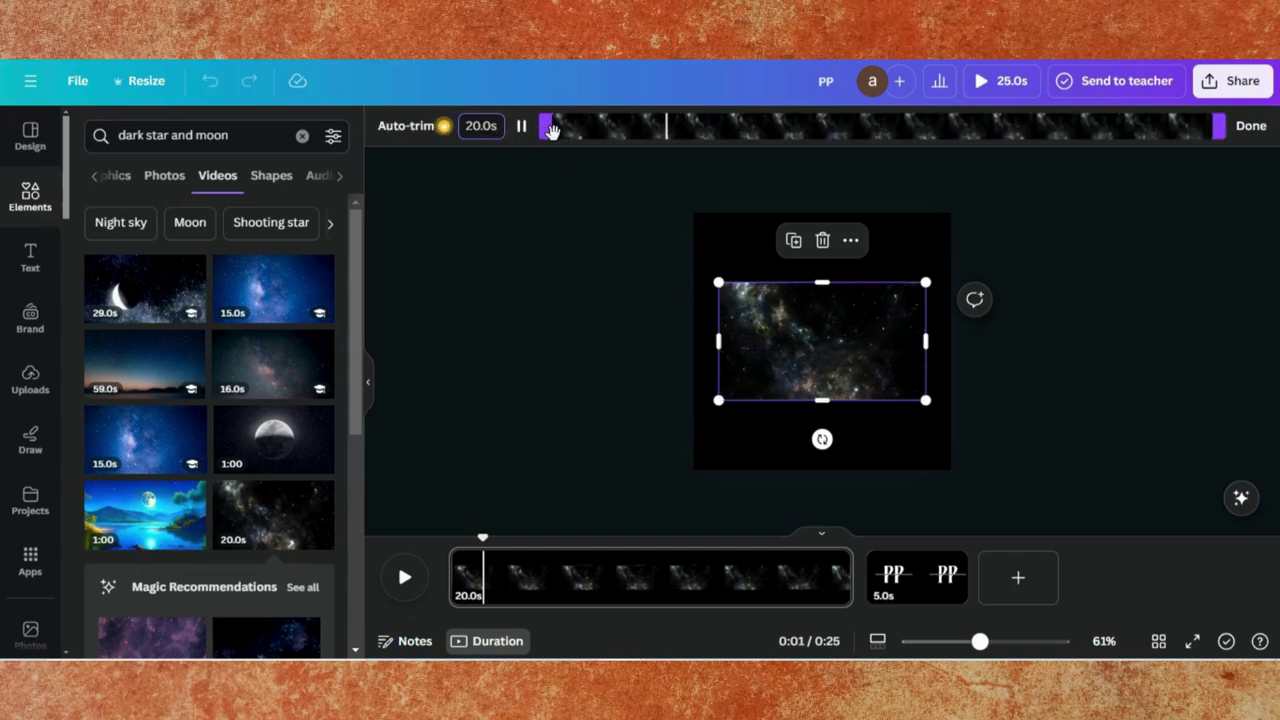
left_click(483, 125)
type("2")
key("BackSpace")
type("5")
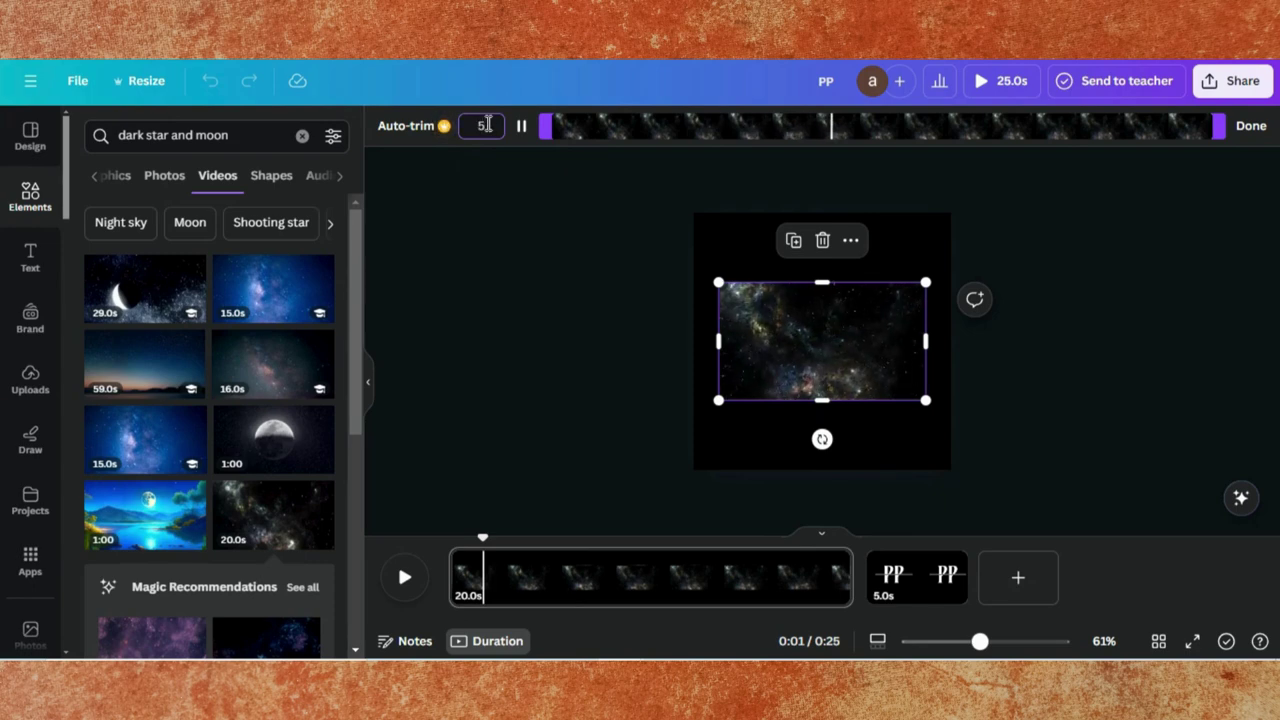
left_click(572, 231)
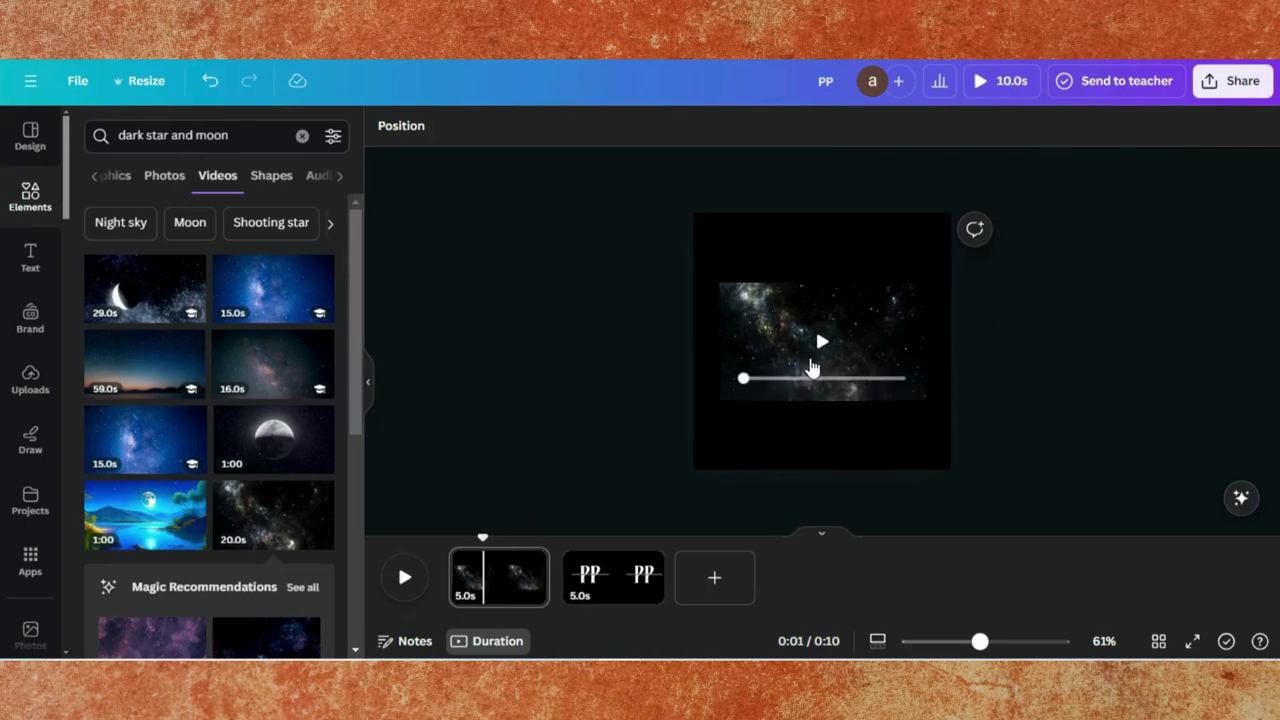
Step: Copy the starfield video from the first page to the second page and set it as that page's background
left_click(845, 305)
left_click(850, 240)
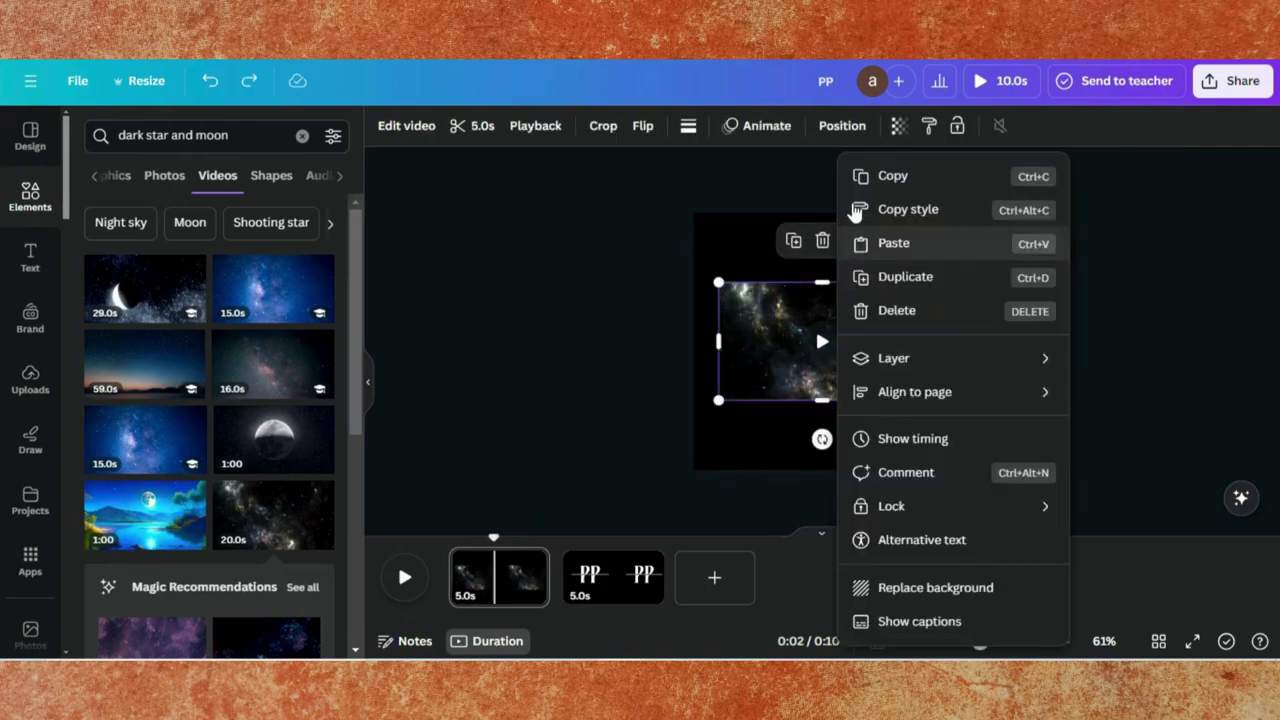
left_click(892, 177)
left_click(594, 580)
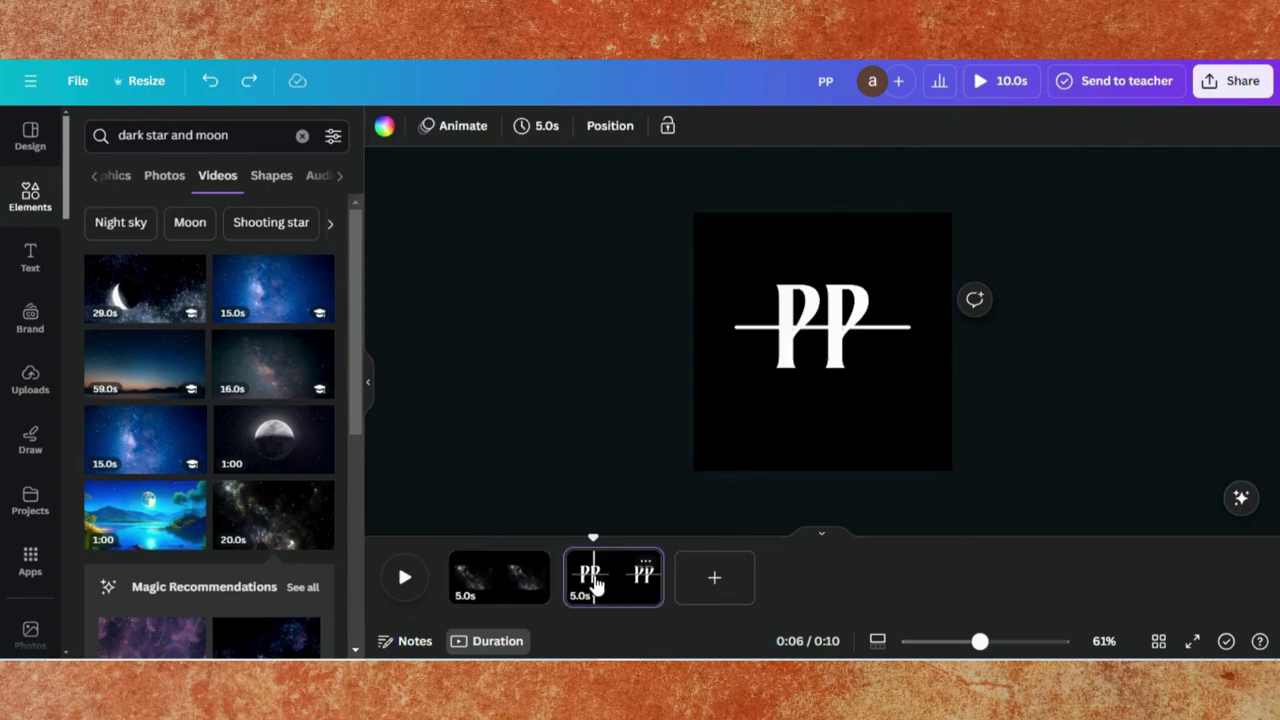
left_click(756, 353)
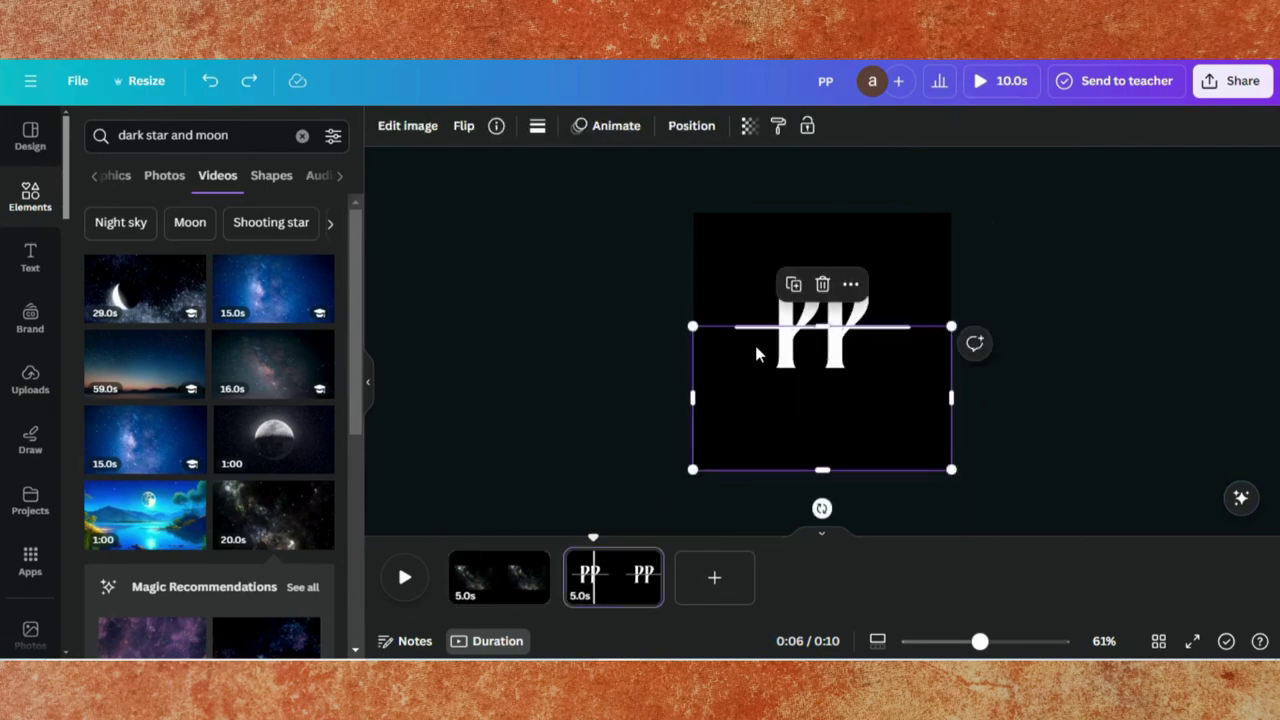
key("ctrl+v")
right_click(756, 353)
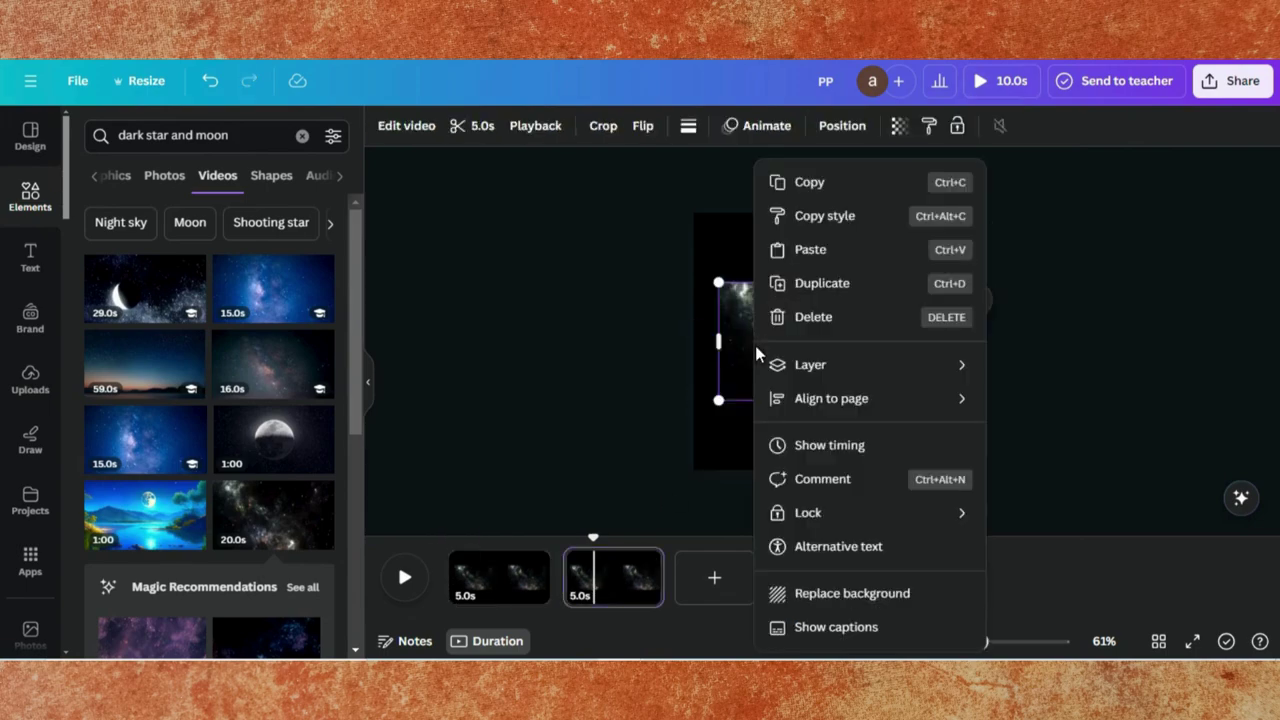
left_click(840, 593)
Step: Duplicate the second page and, on the copy, move the logo's upper half up and its lower half down to open a gap
right_click(634, 280)
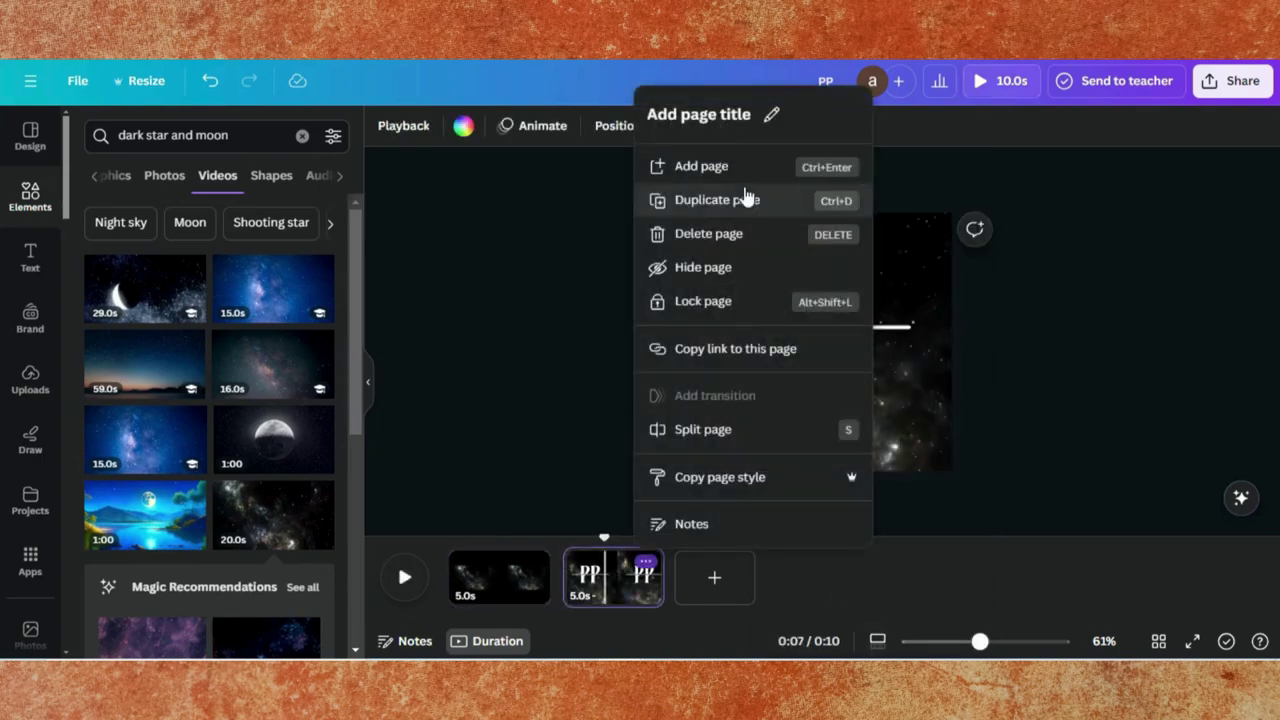
left_click(743, 200)
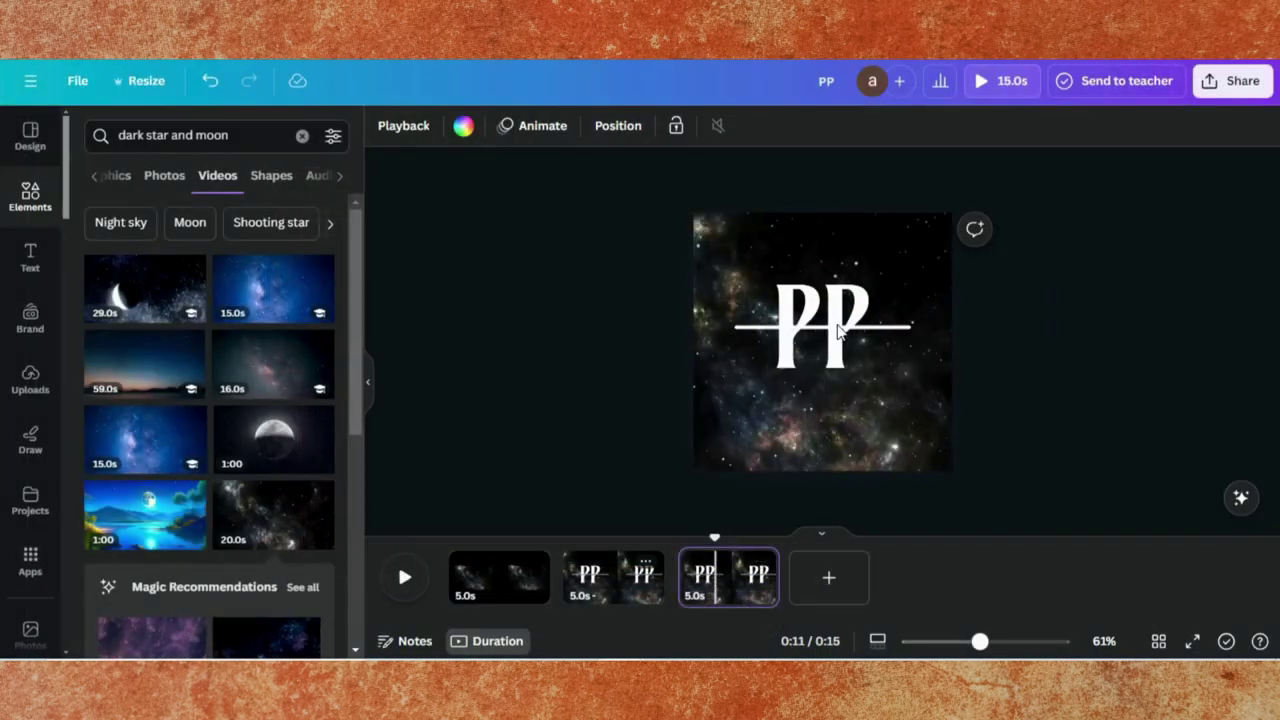
left_click(797, 362)
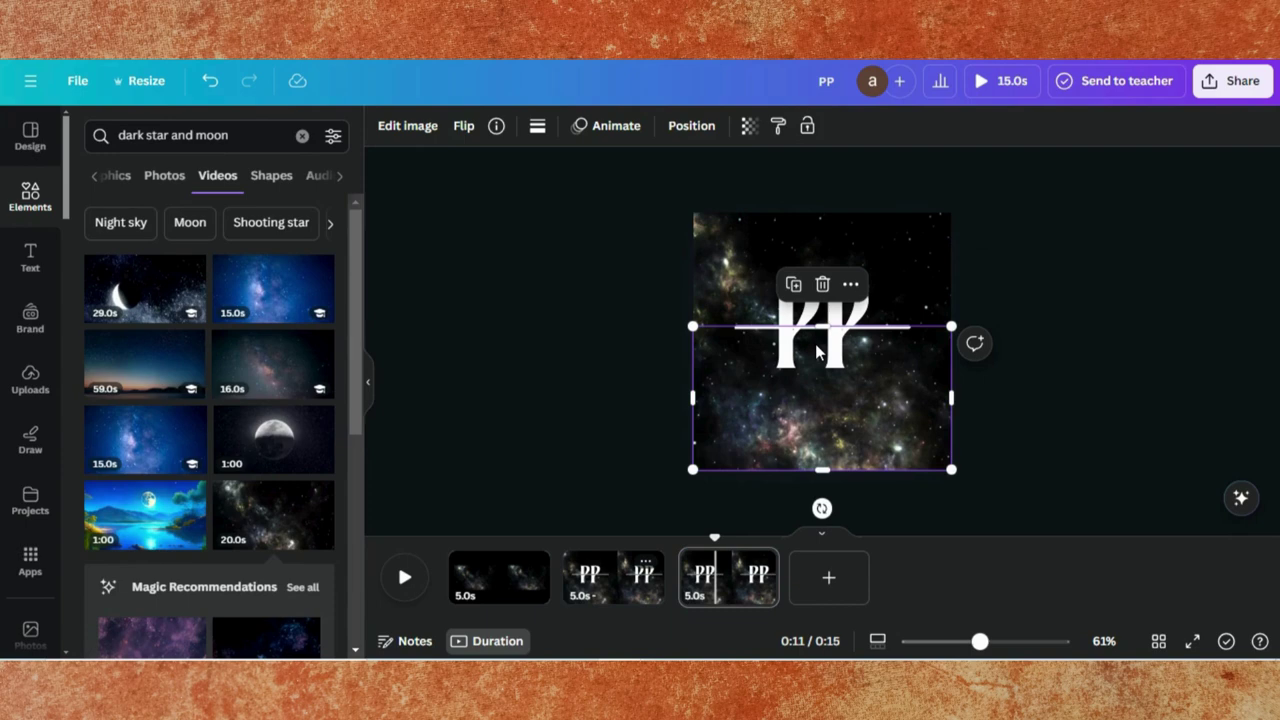
left_click_drag(817, 352, 814, 371)
left_click_drag(834, 251, 834, 246)
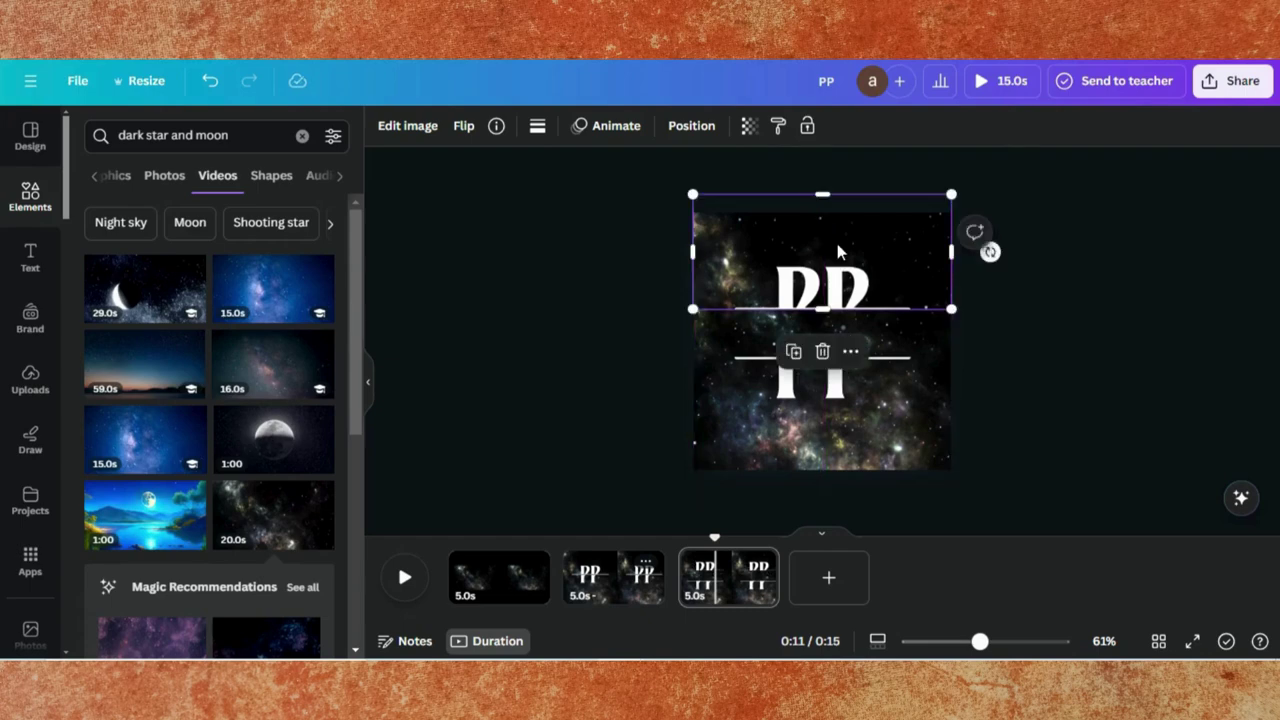
left_click_drag(829, 316, 829, 302)
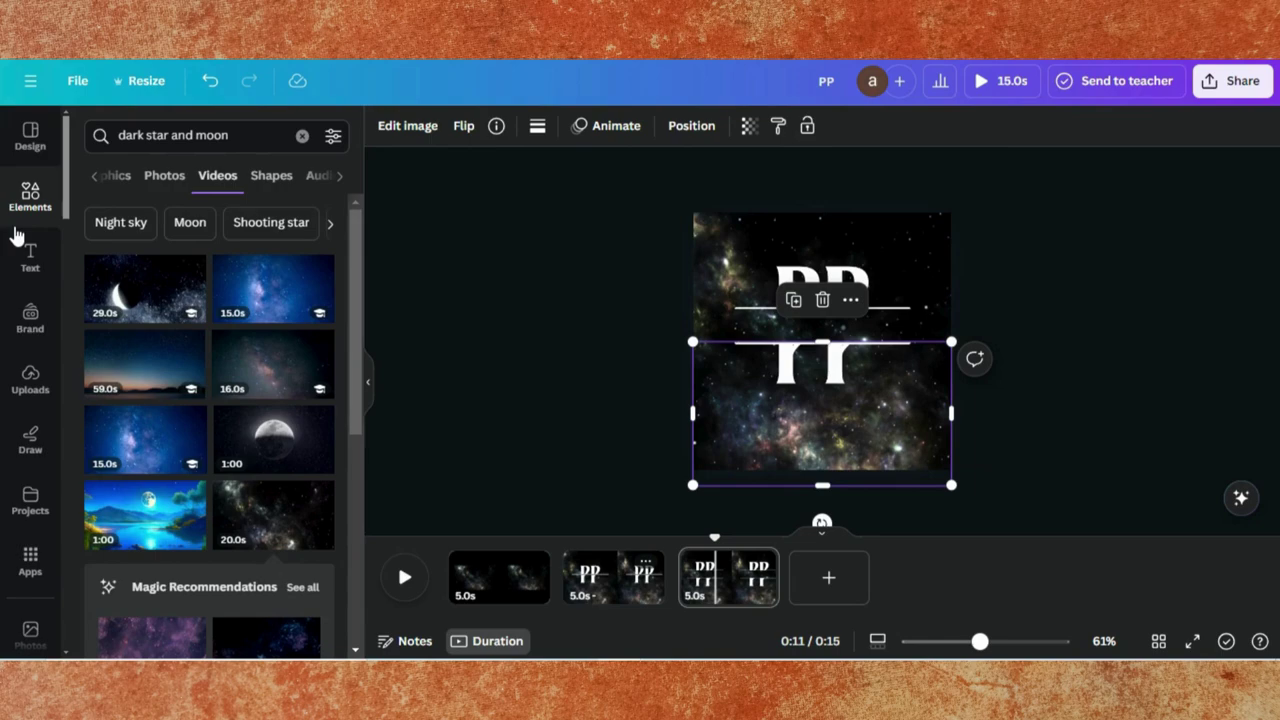
Step: Add the recently used square shape to the third page and resize it to fill the gap between the two logo bars
left_click(42, 205)
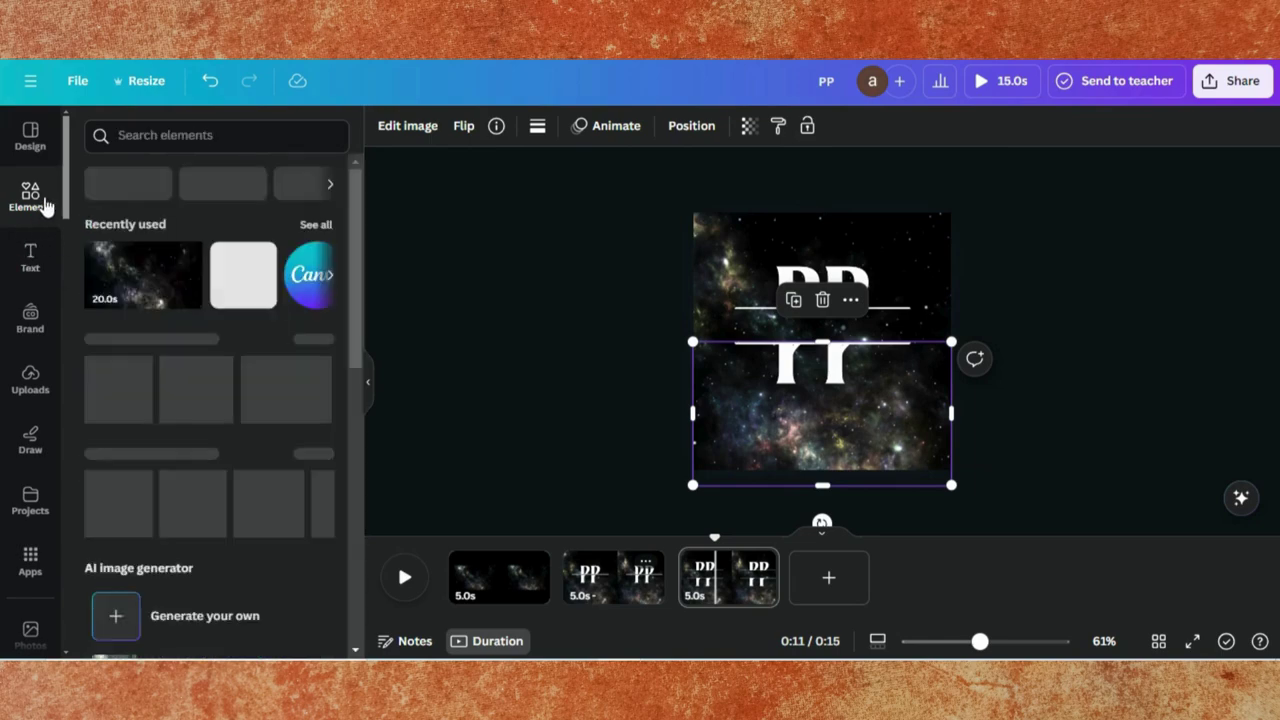
left_click(243, 285)
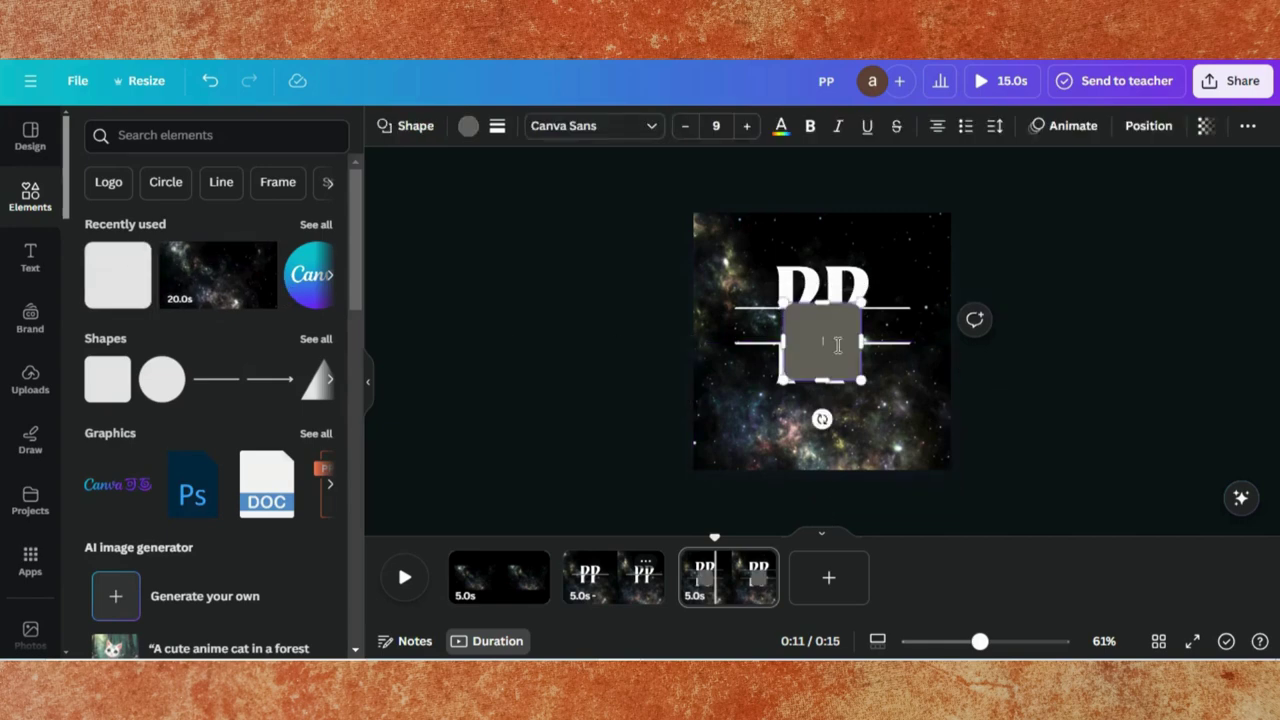
left_click(900, 423)
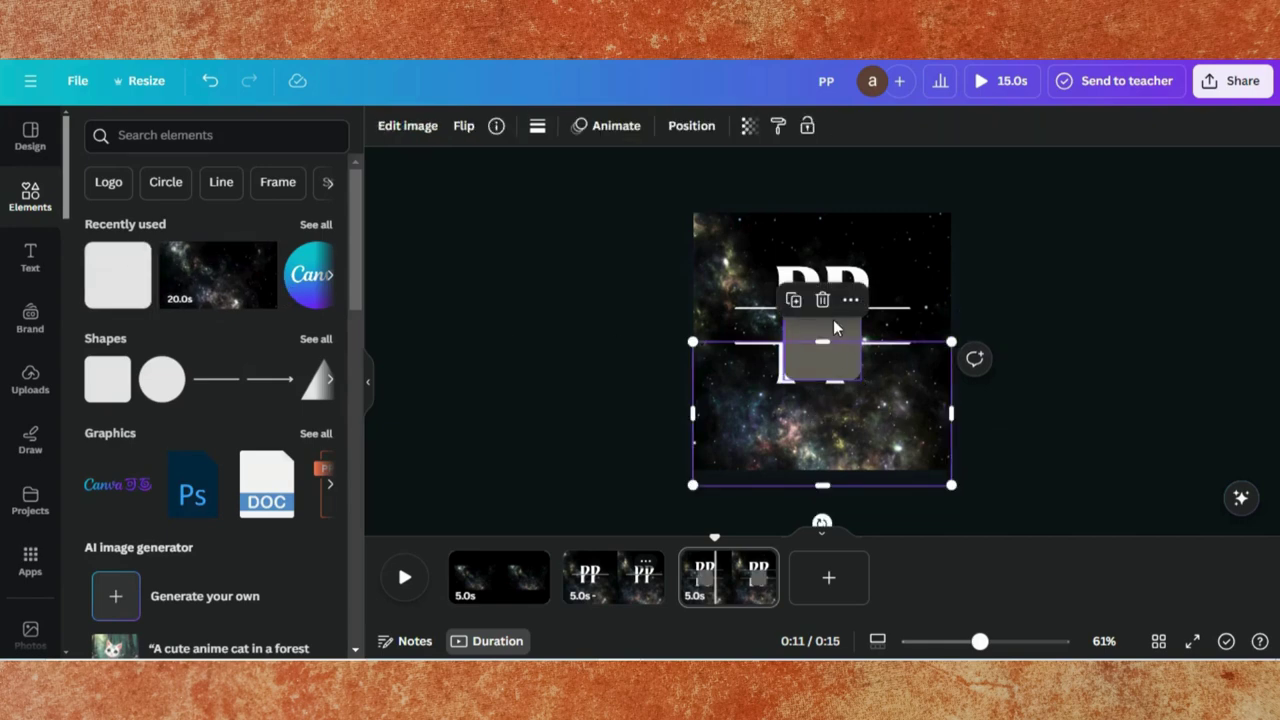
left_click(831, 324)
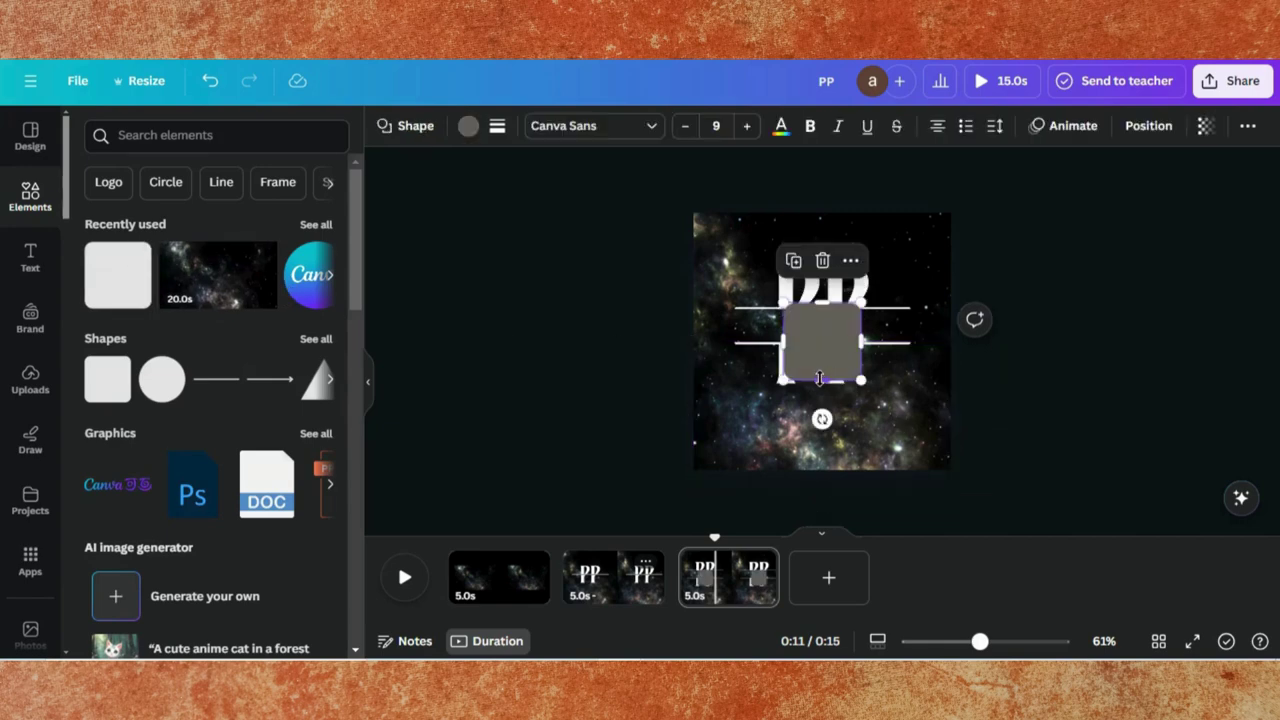
left_click_drag(825, 305, 825, 310)
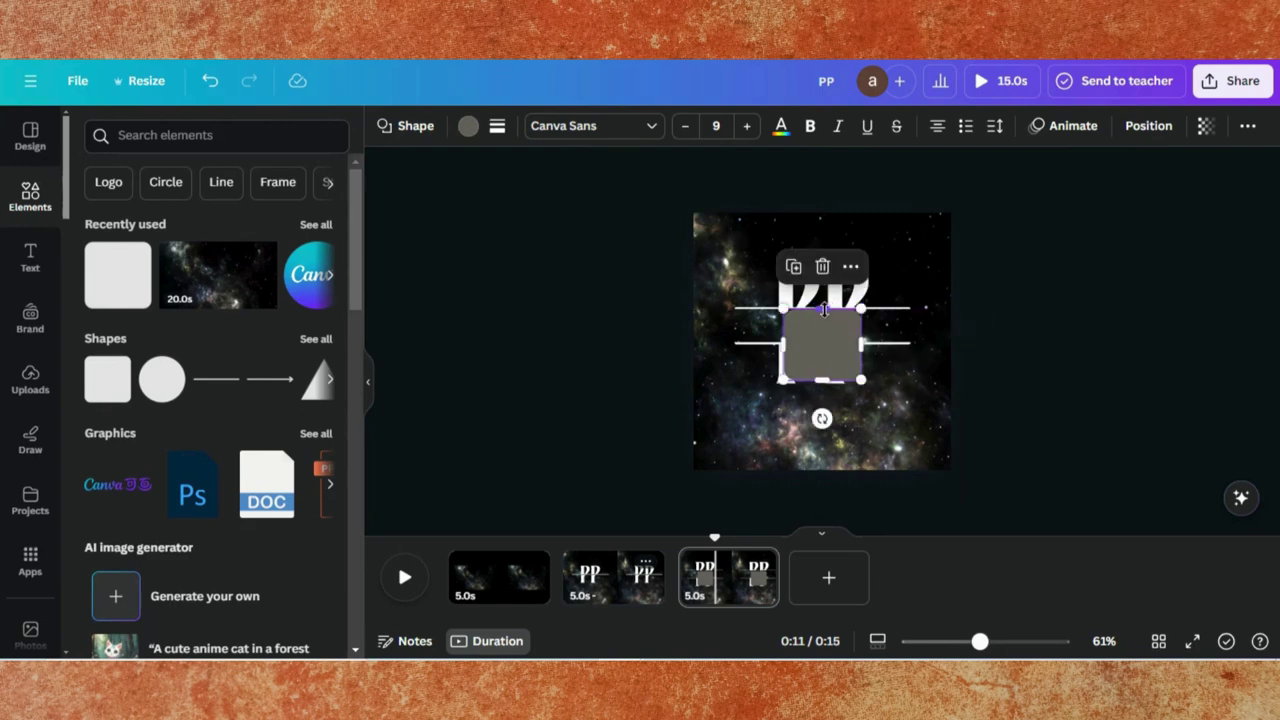
left_click_drag(820, 378, 731, 318)
left_click_drag(861, 324, 910, 321)
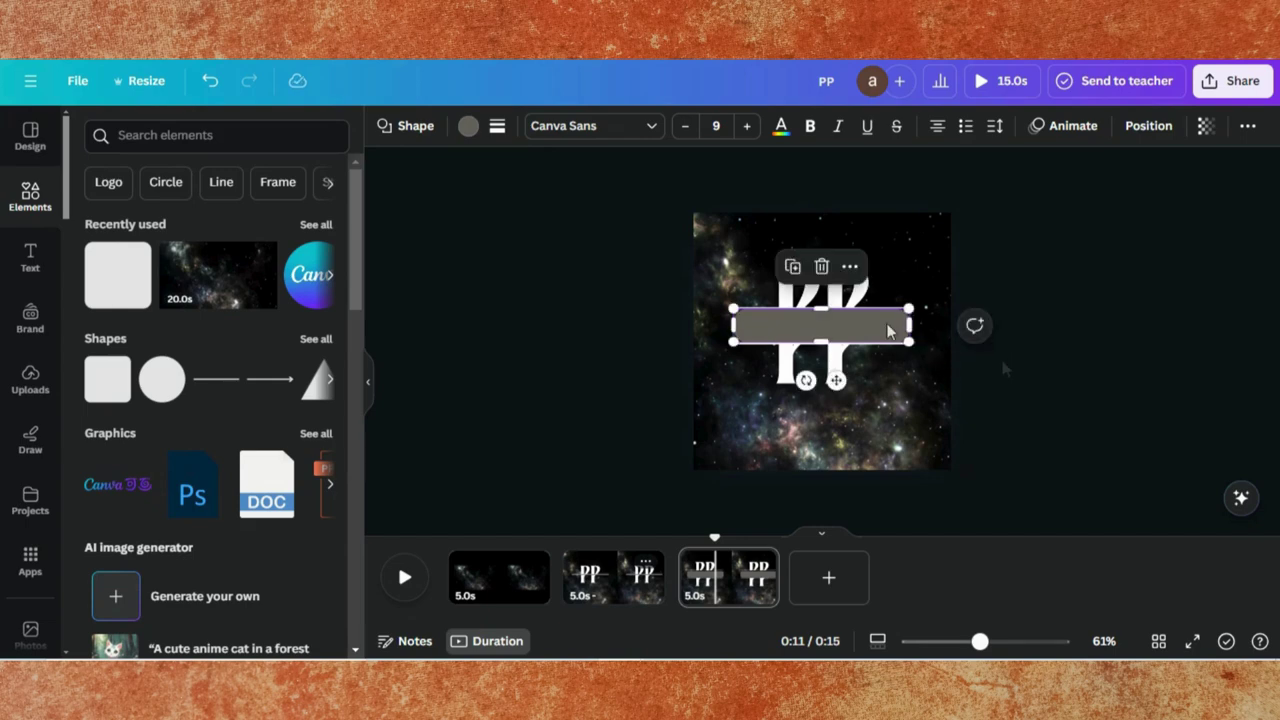
Step: Fill the rectangle between the logo bars with black
left_click(468, 126)
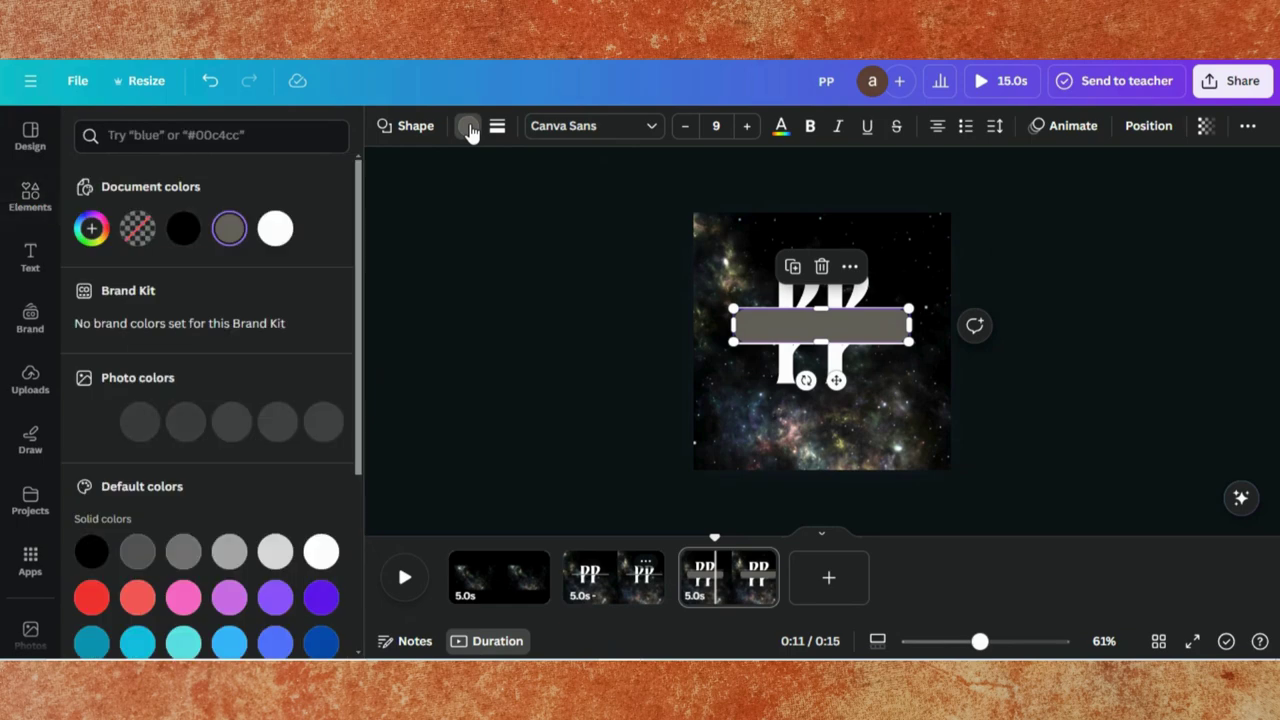
left_click(183, 228)
left_click(598, 323)
Step: Add a heading reading "PlotPulse" and position it on the black rectangle between the two bars
left_click(30, 257)
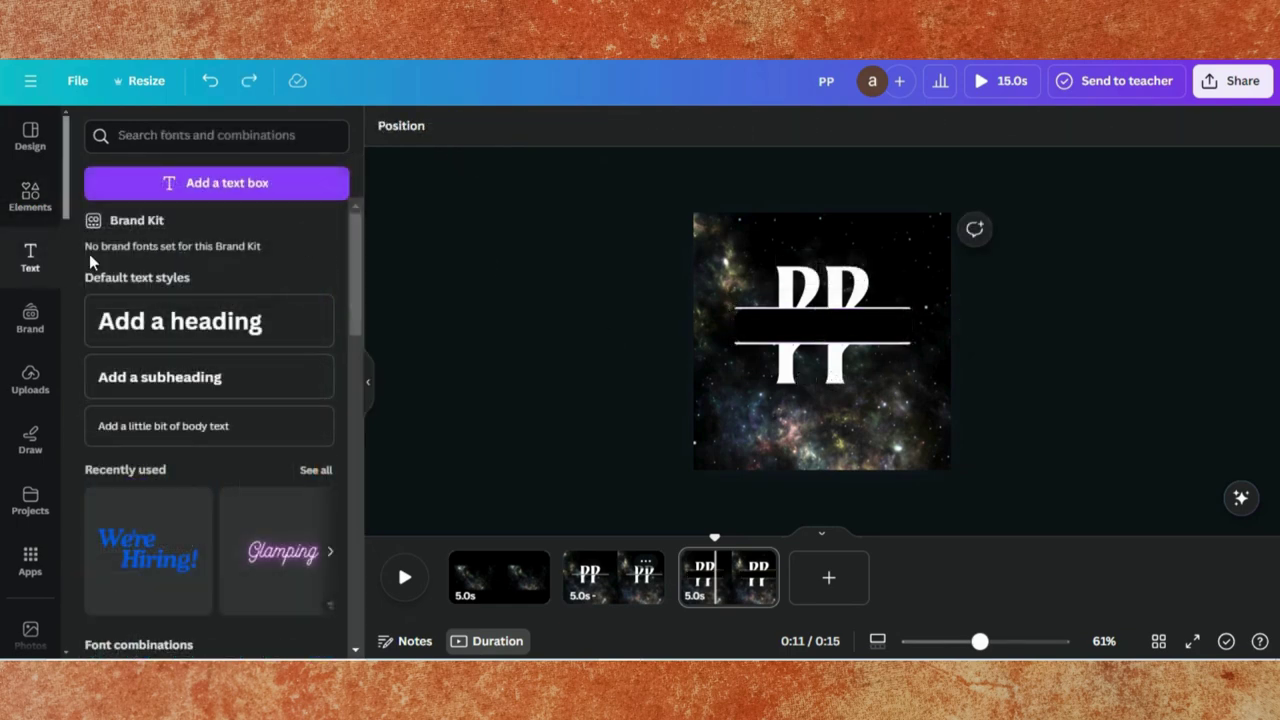
left_click(186, 328)
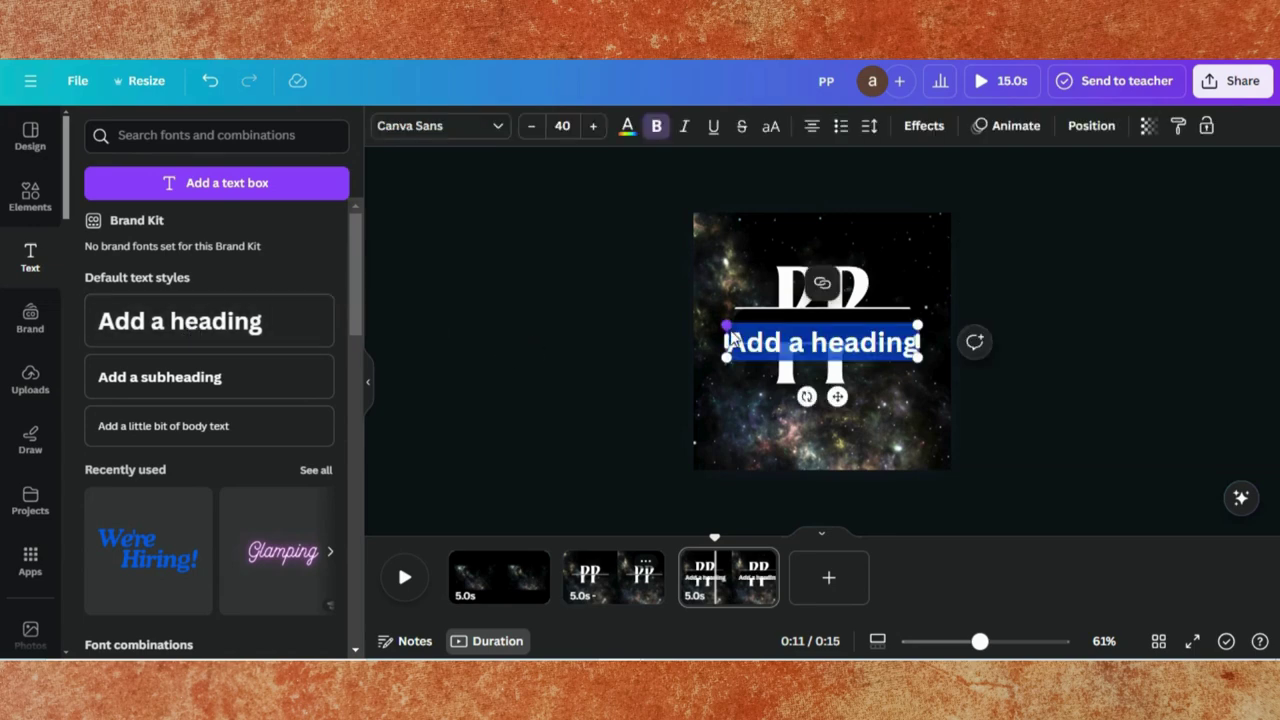
type("Plo")
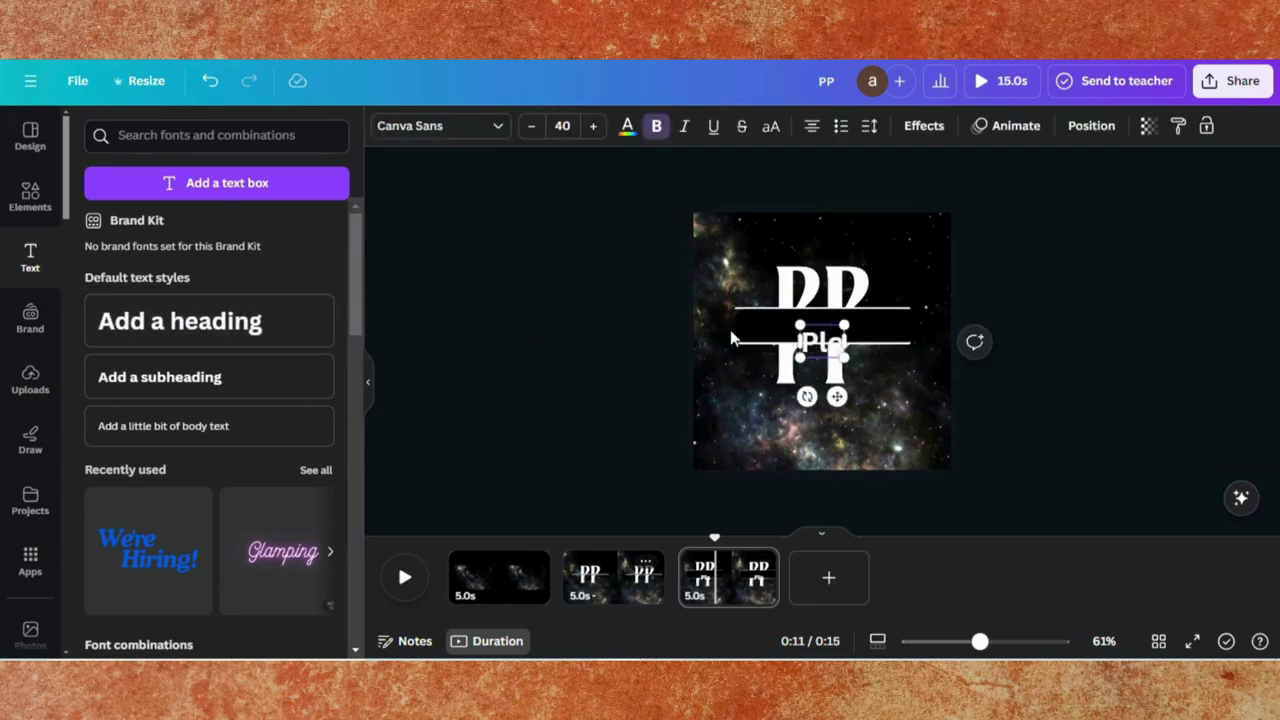
type("t Pulse")
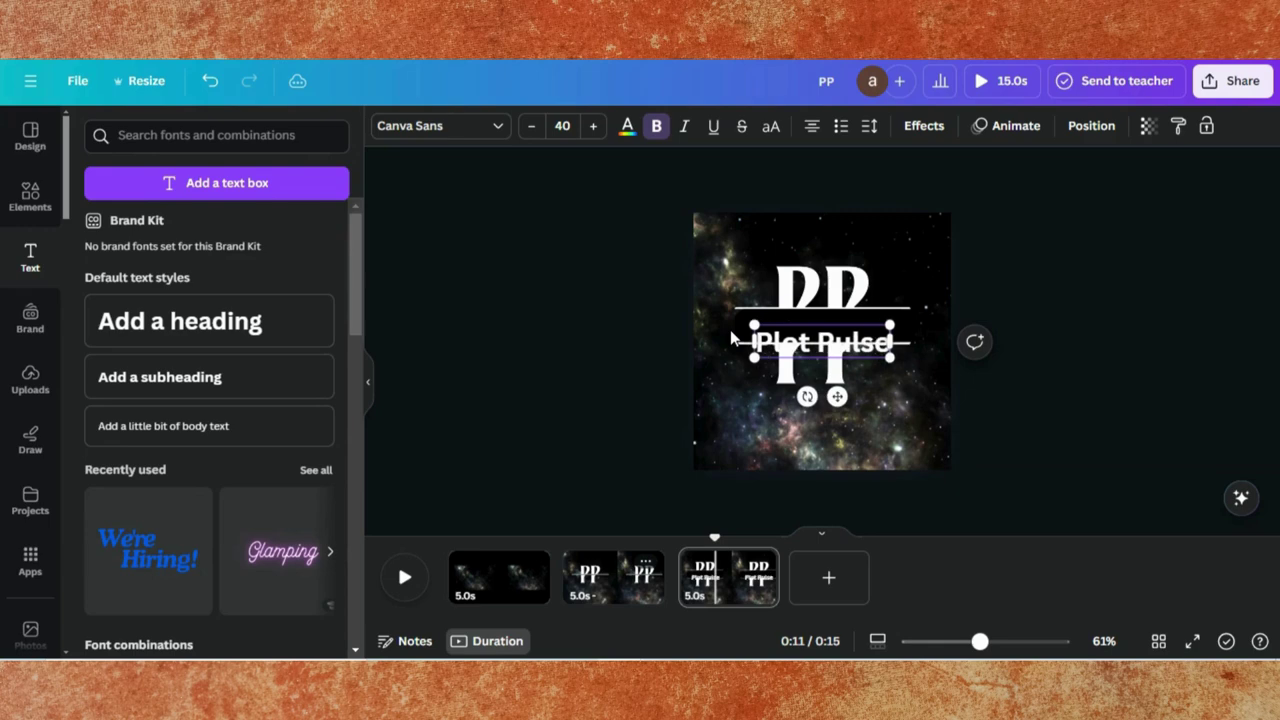
left_click_drag(836, 398, 836, 380)
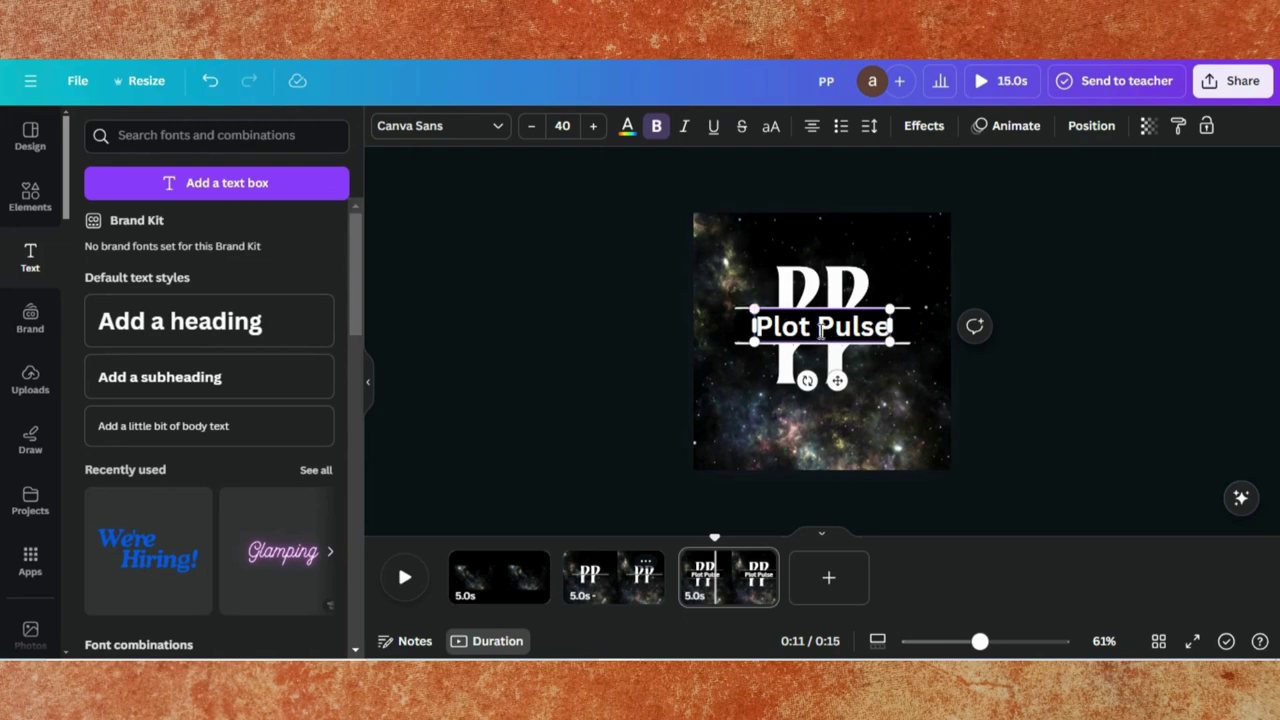
key("BackSpace")
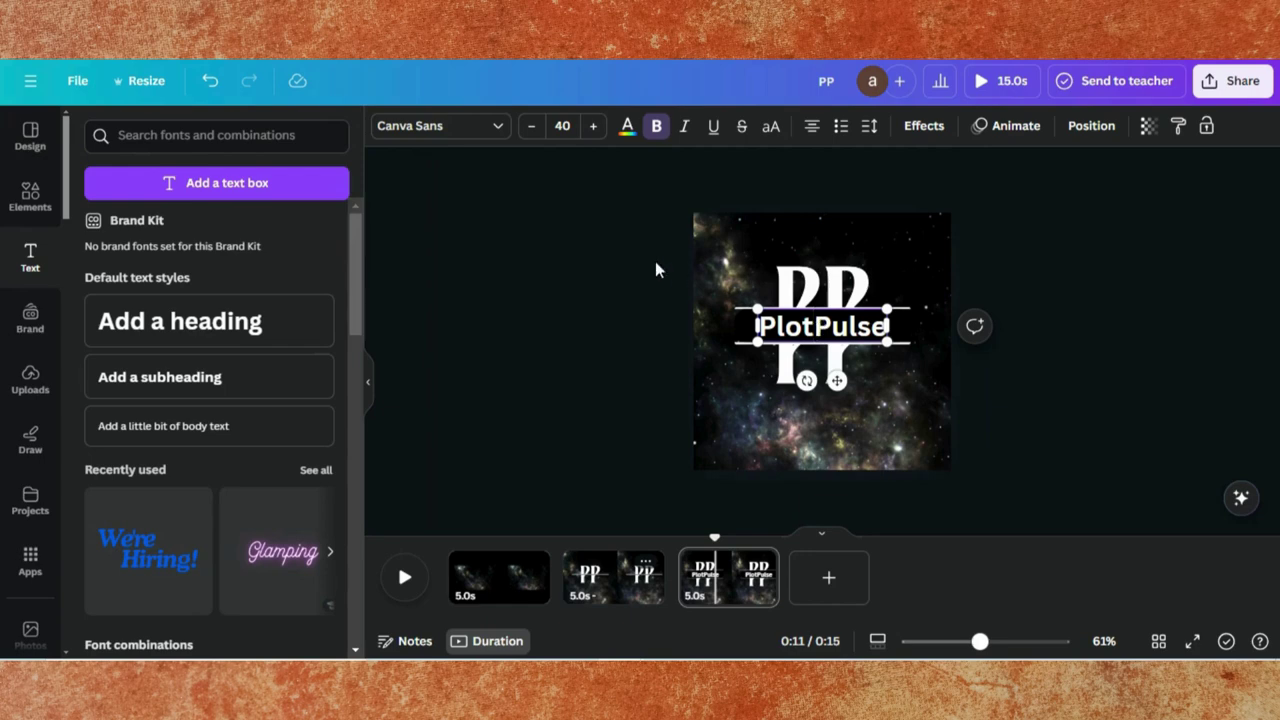
Step: Format the PlotPulse text in the Antonio font, in uppercase, with letter spacing 316
left_click(498, 133)
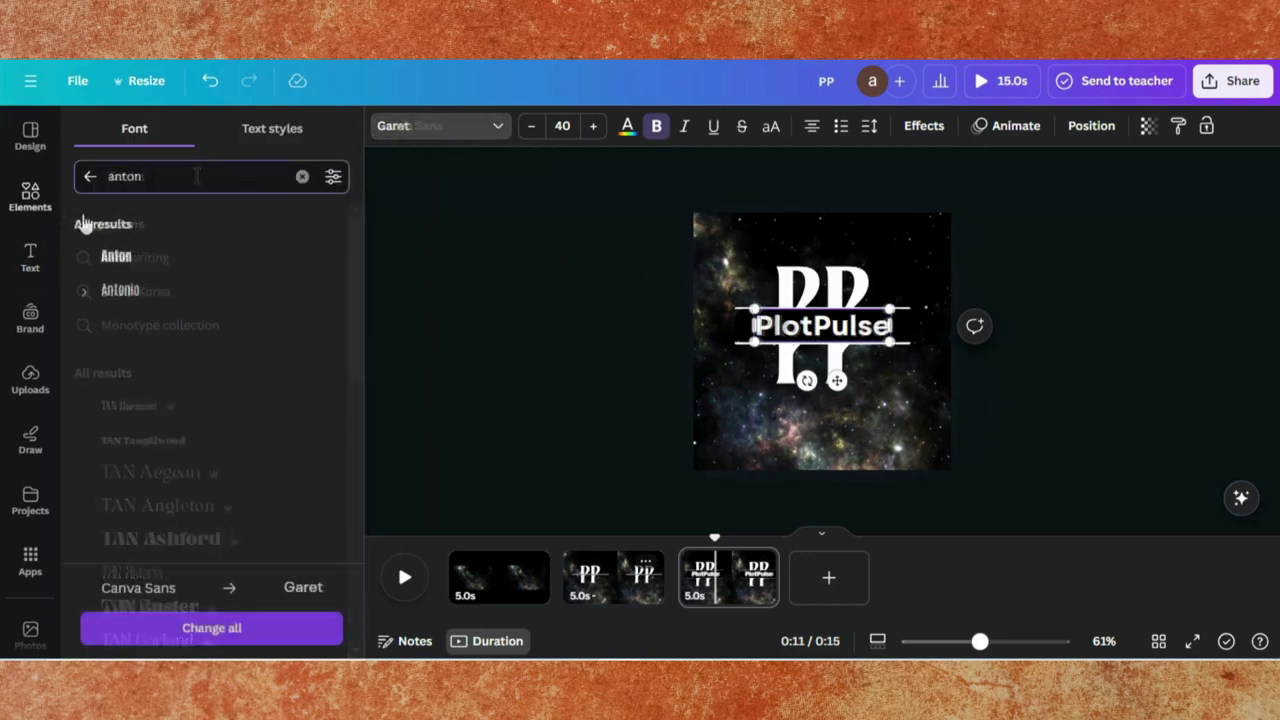
left_click(137, 258)
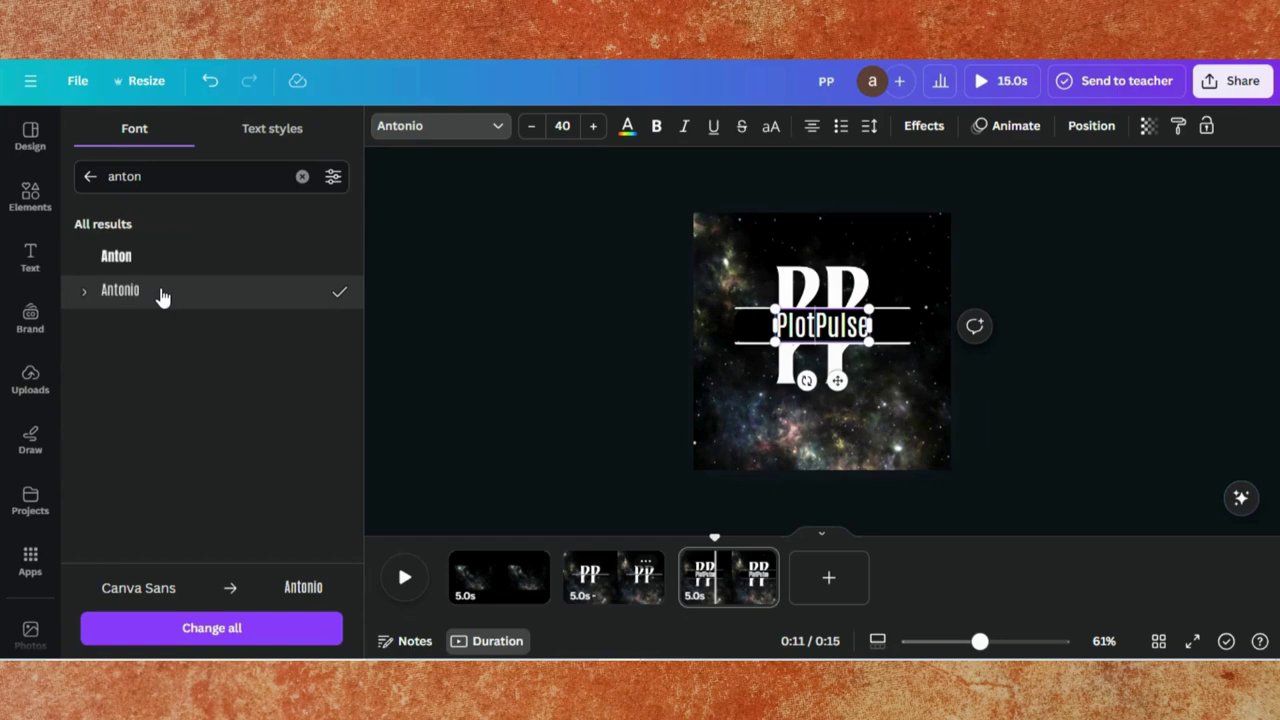
left_click(770, 127)
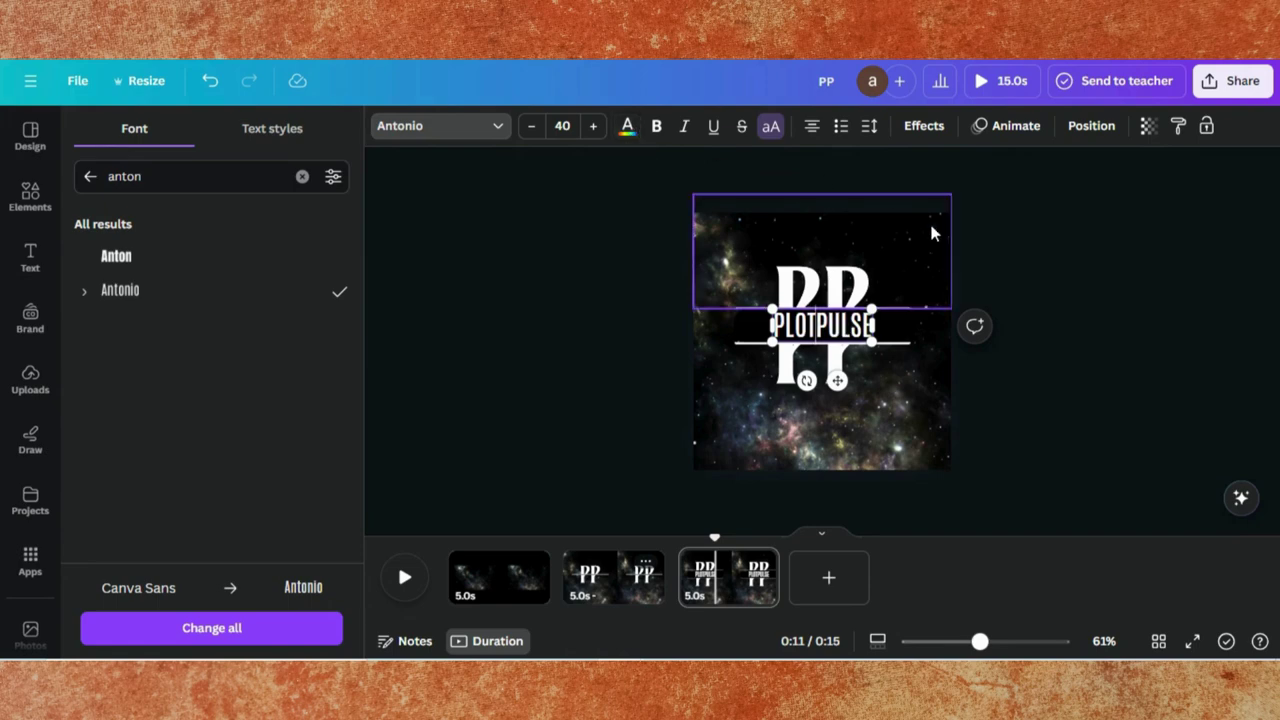
left_click(866, 128)
left_click_drag(908, 193, 958, 204)
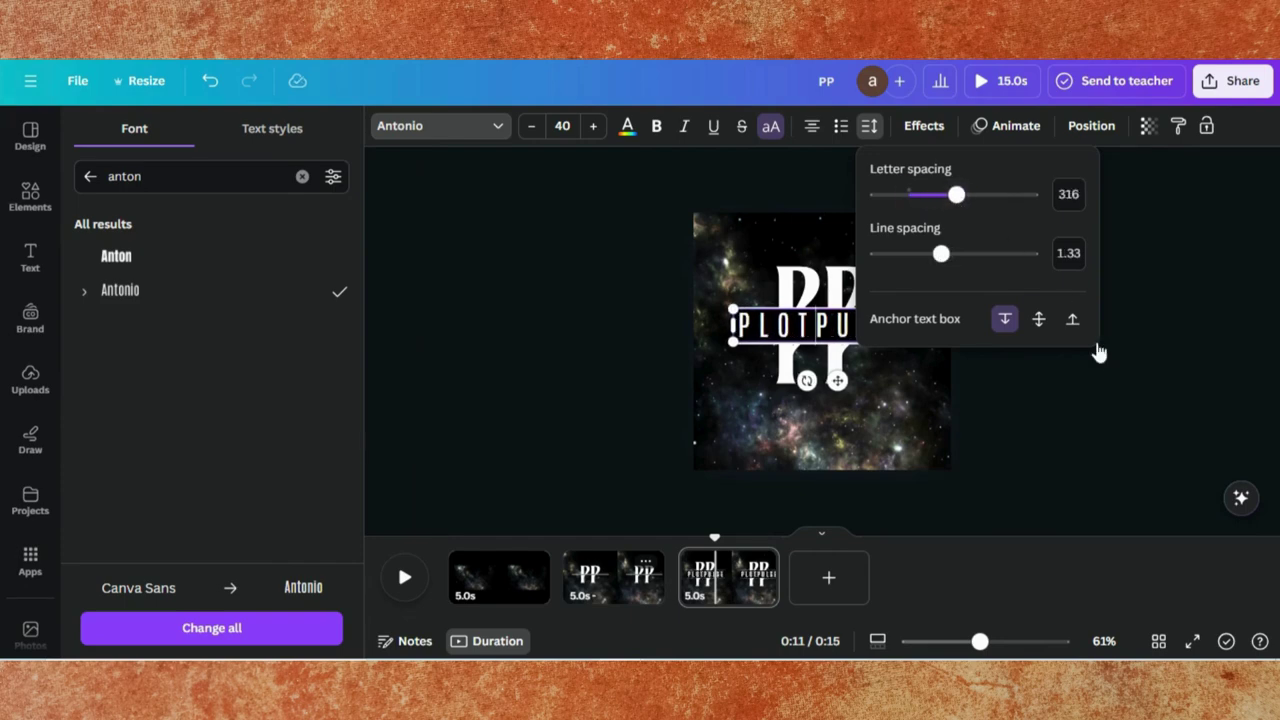
left_click(1108, 436)
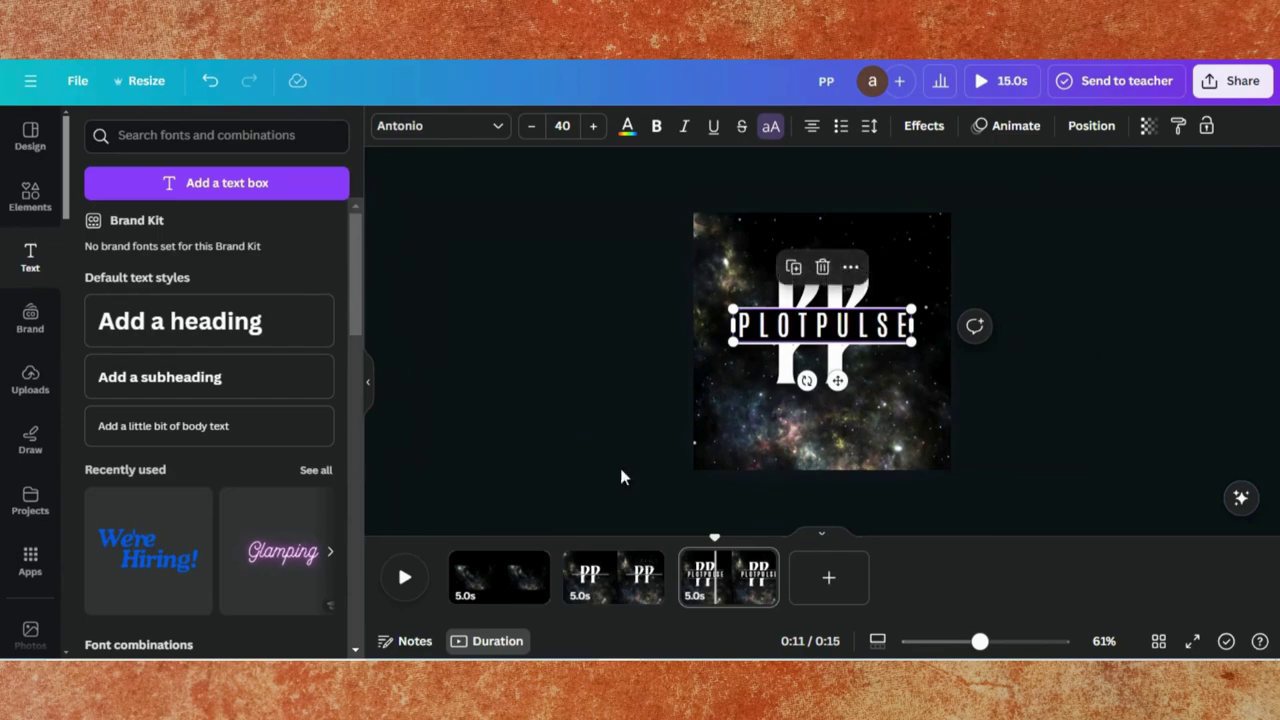
Step: Delete the starfield video from the first page
left_click(515, 575)
left_click(783, 351)
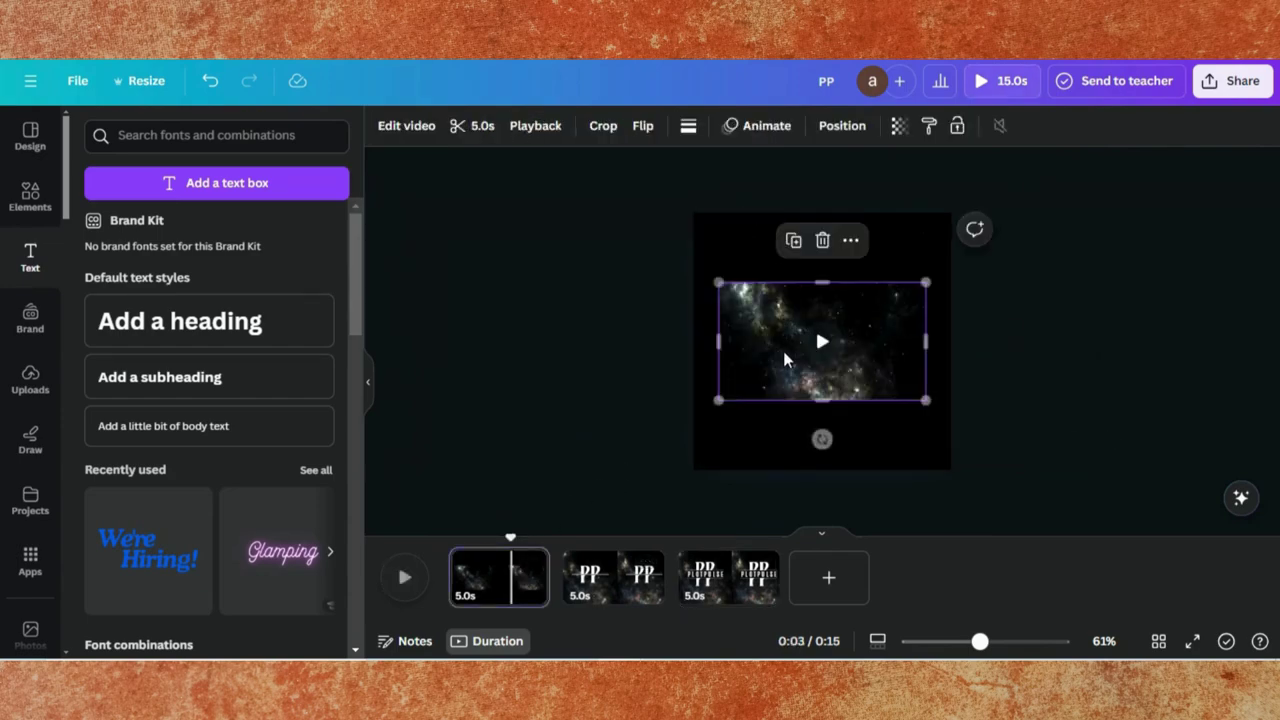
key("Delete")
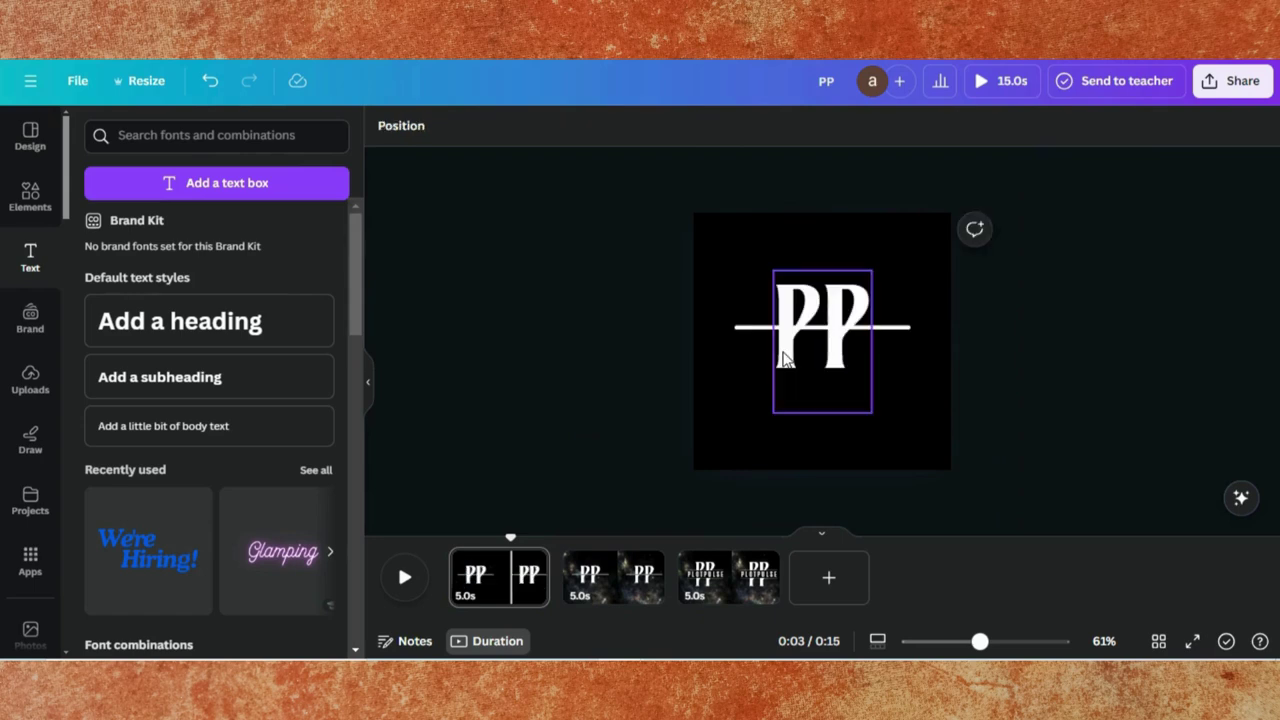
Step: Set the PLOTPULSE text on the third page to size 30 and centre it vertically between the bars
left_click(710, 596)
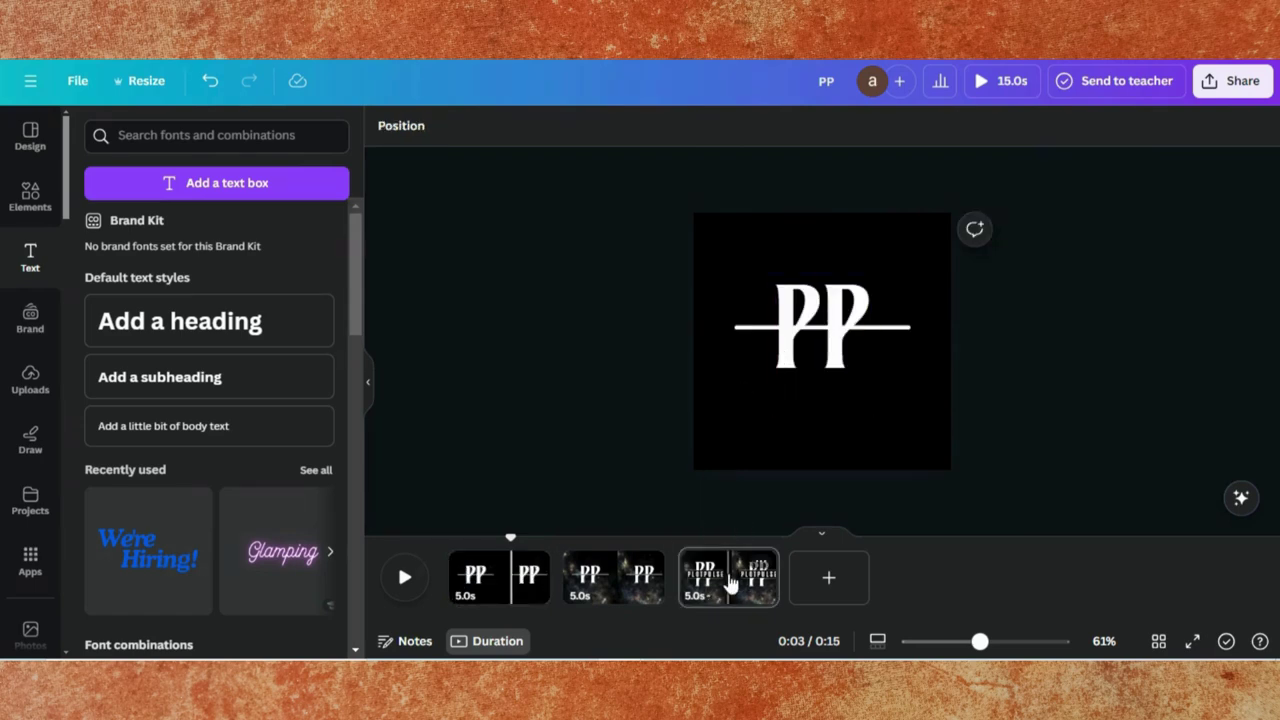
left_click(820, 328)
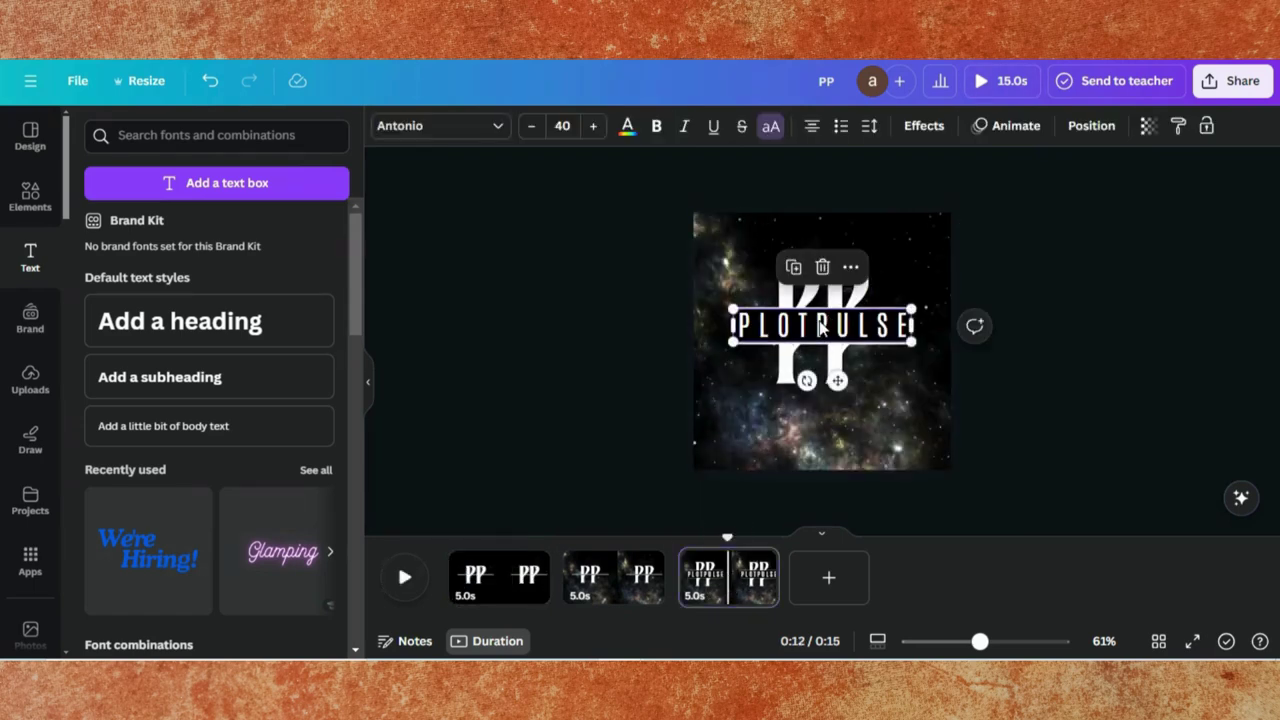
left_click(563, 124)
type("30")
key("Return")
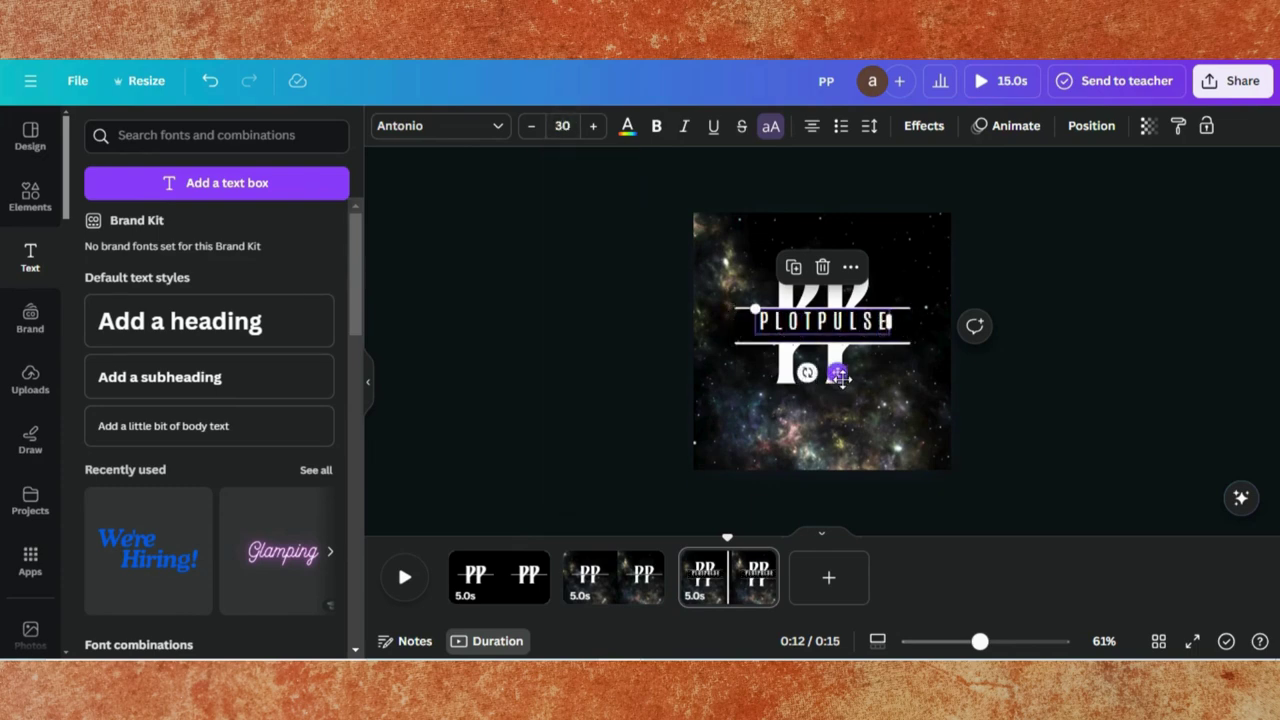
Step: Apply a Succession animation on enter at reduced speed to the black rectangle behind PLOTPULSE
left_click(830, 340)
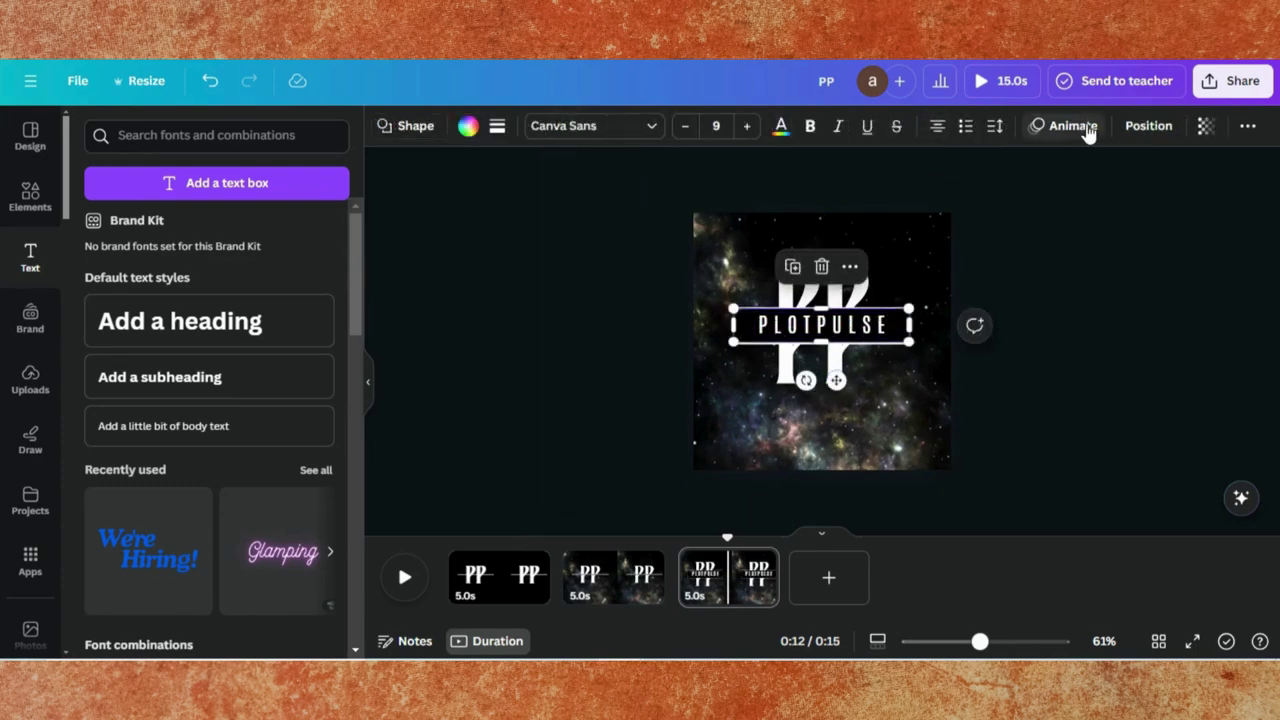
left_click(1073, 126)
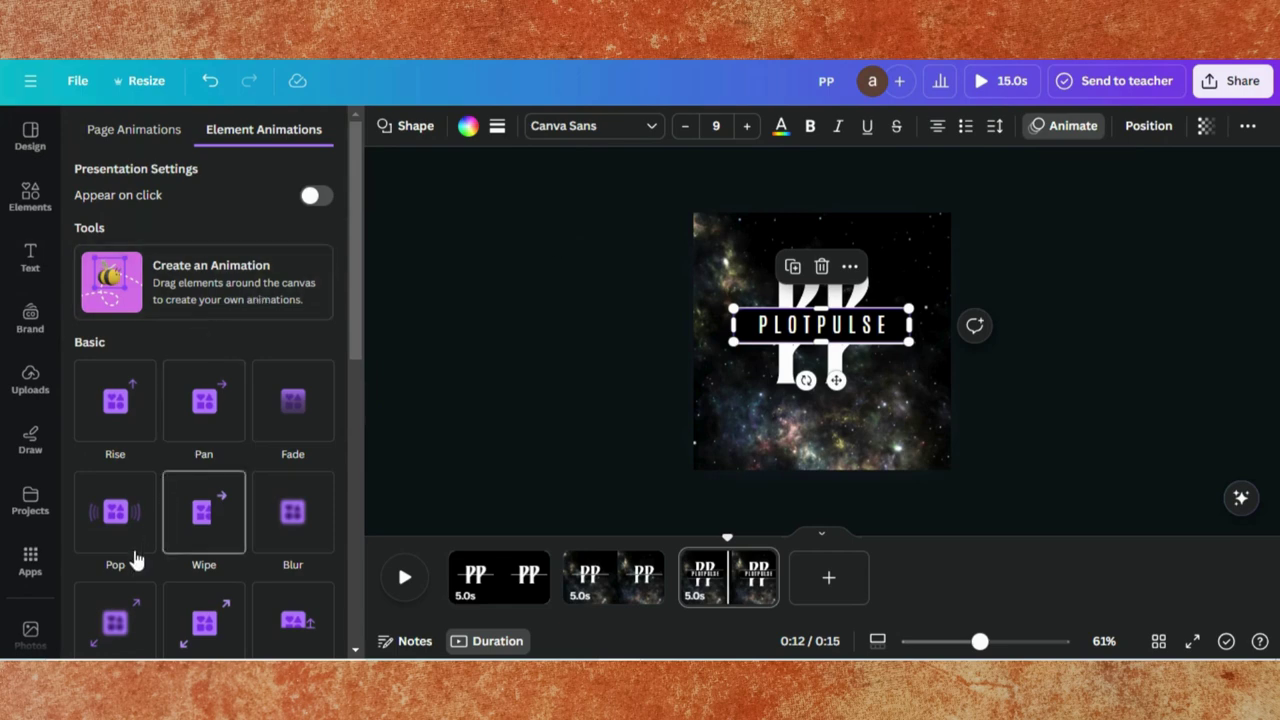
scroll(135, 565, "down", 2)
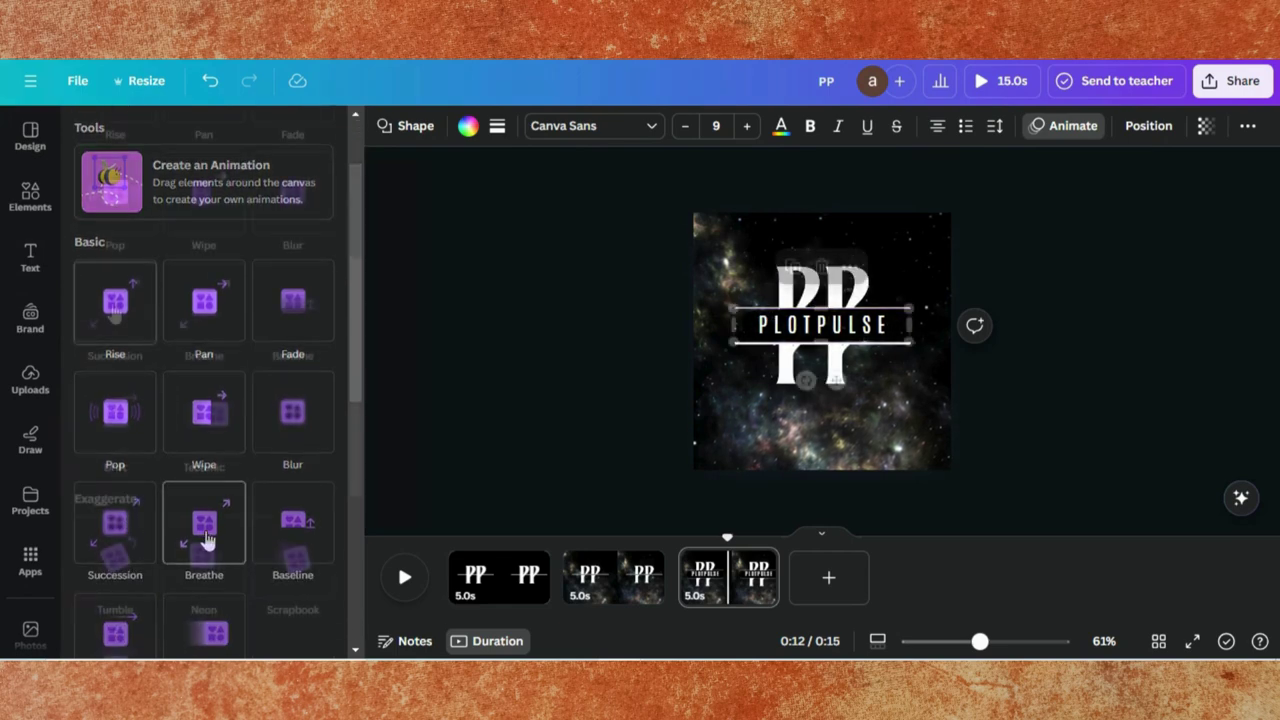
left_click(120, 525)
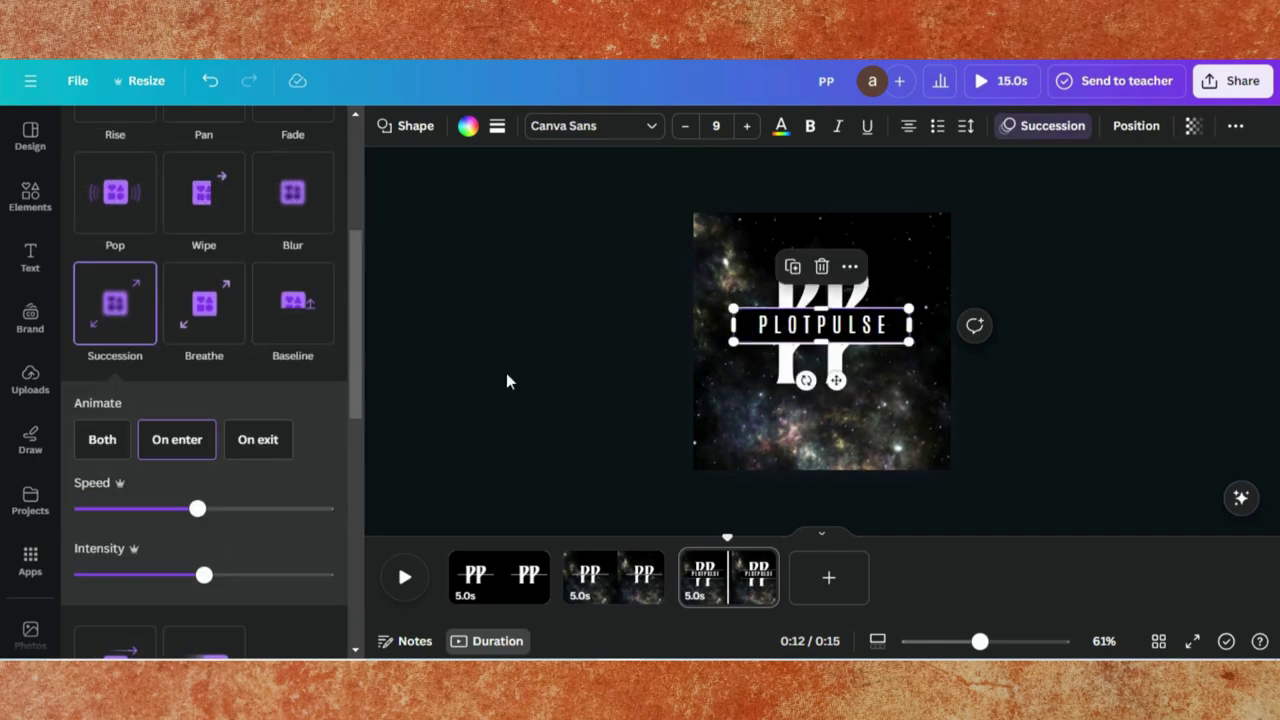
left_click(117, 509)
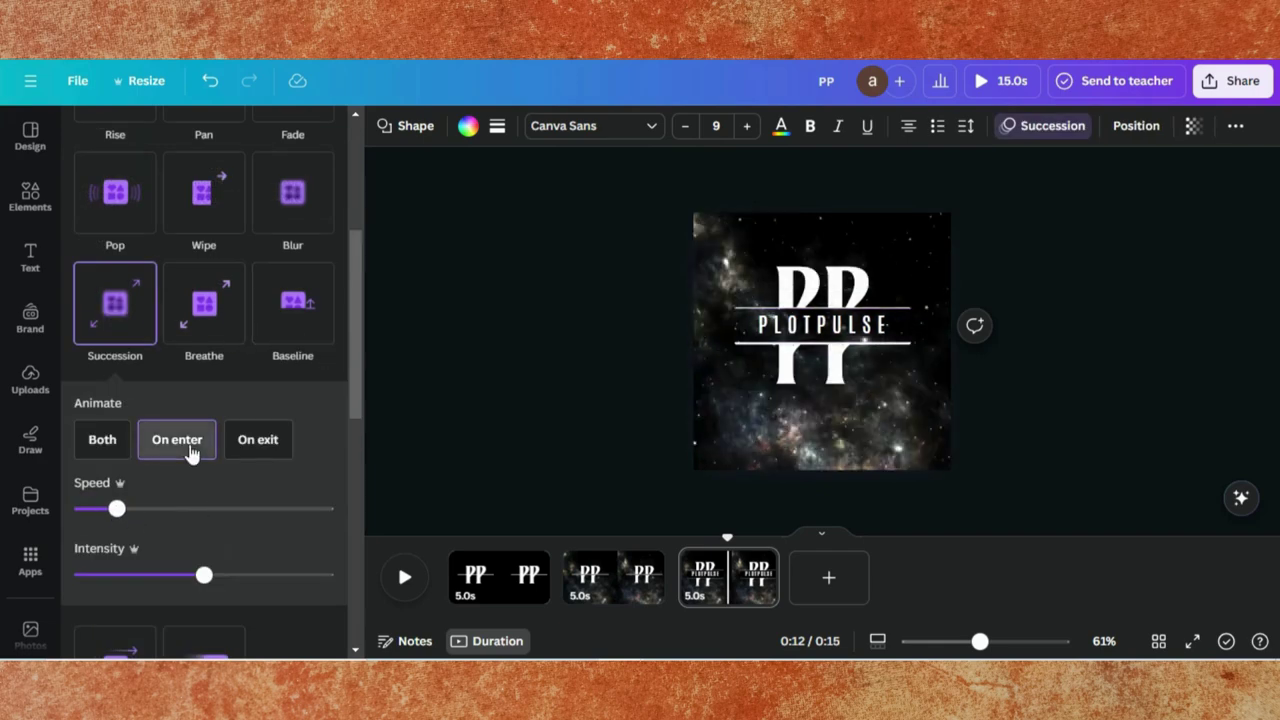
left_click(100, 437)
left_click(177, 443)
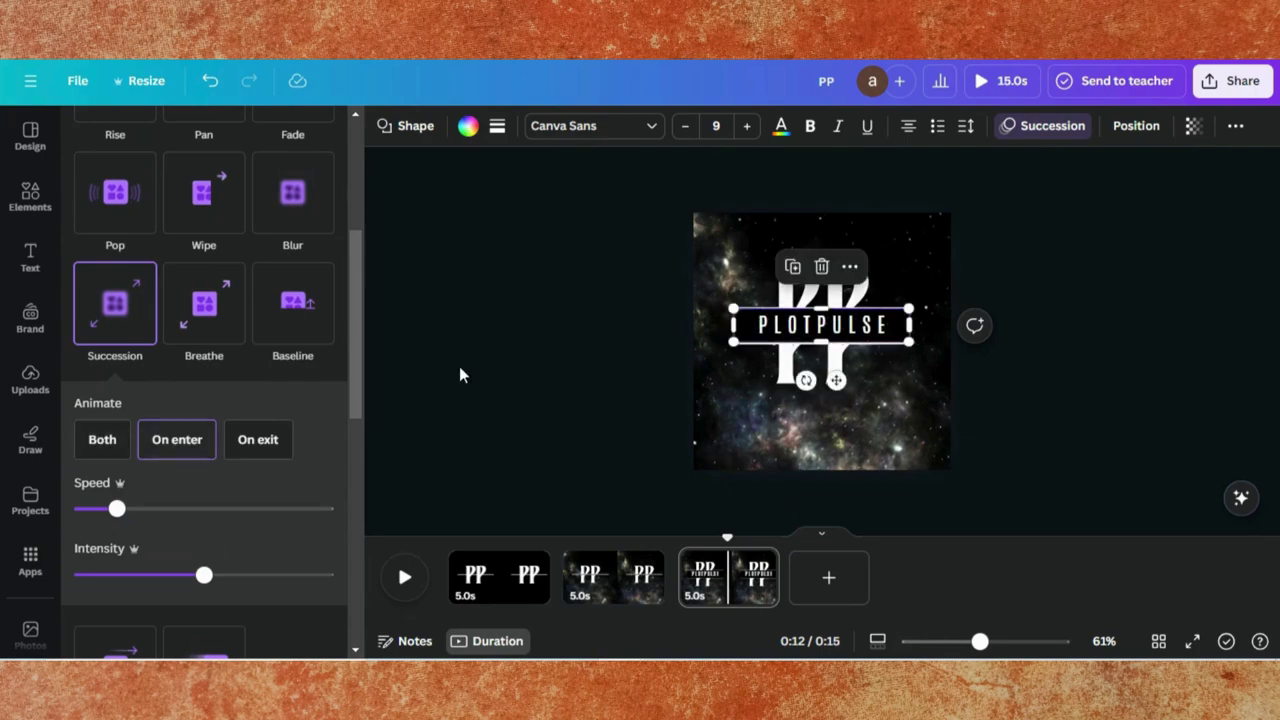
key("Escape")
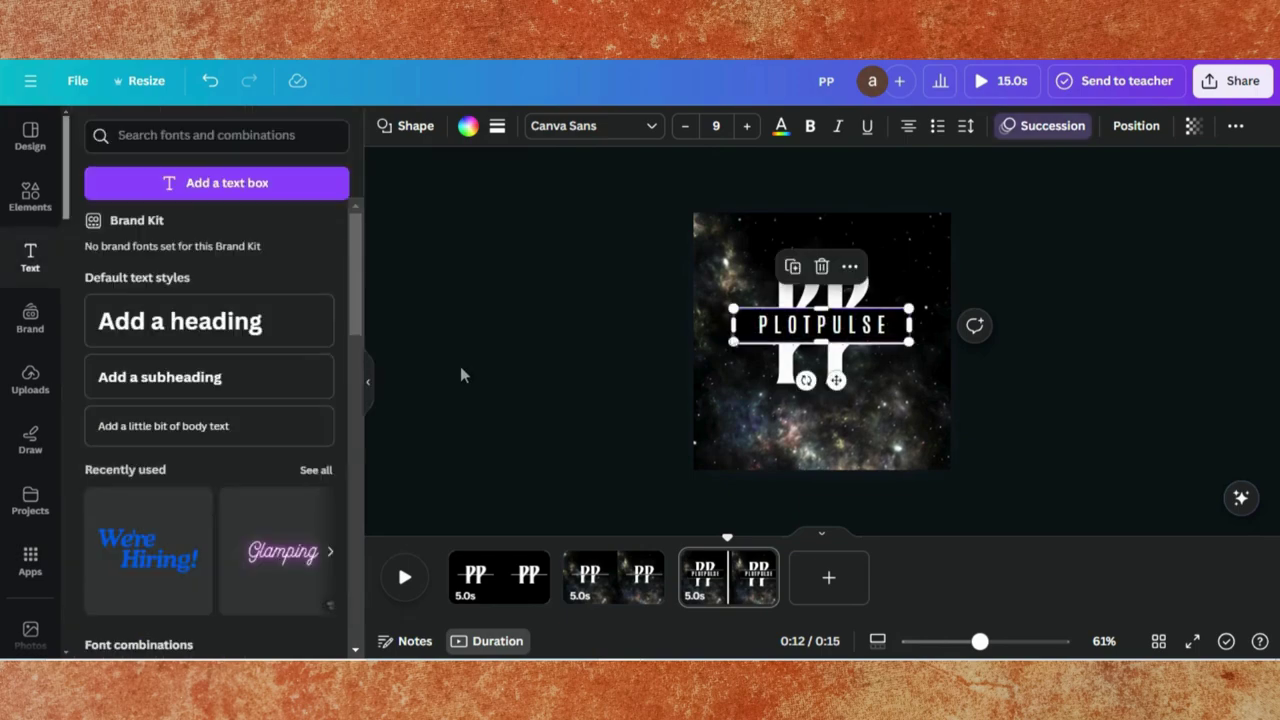
Step: Give the PLOTPULSE text a Blur animation on enter with the Character writing style
left_click(778, 338)
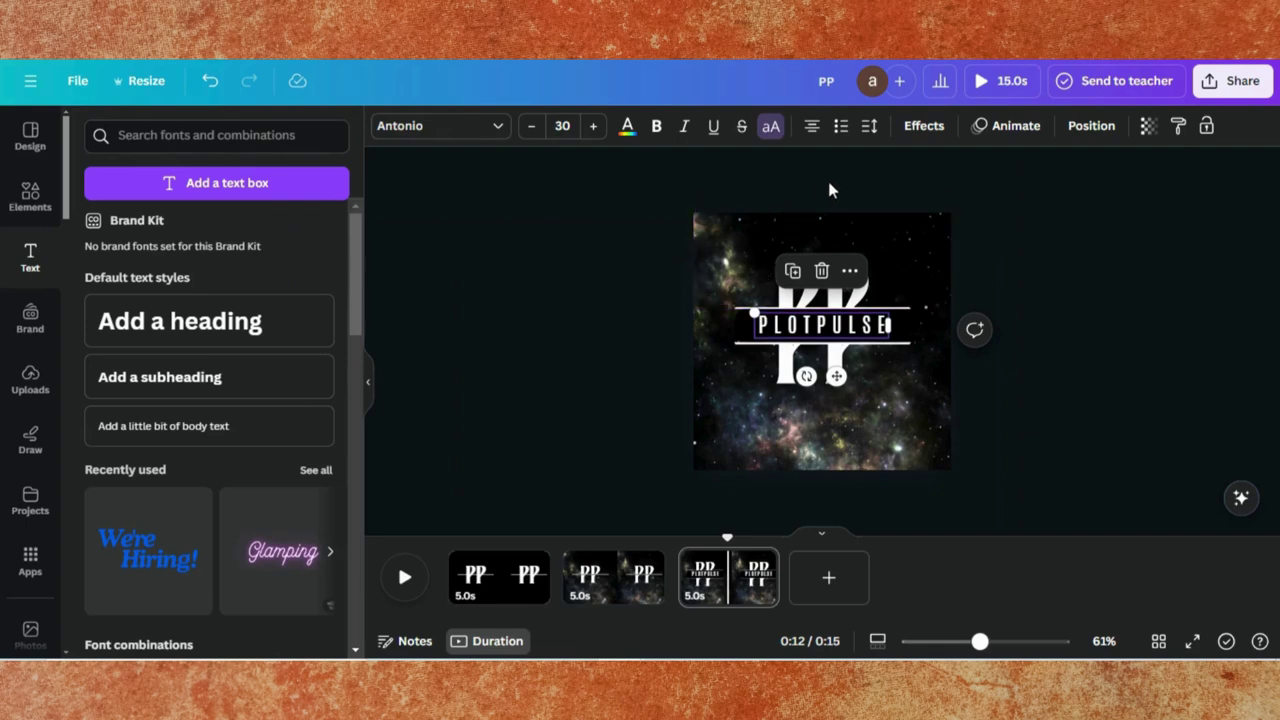
left_click(990, 126)
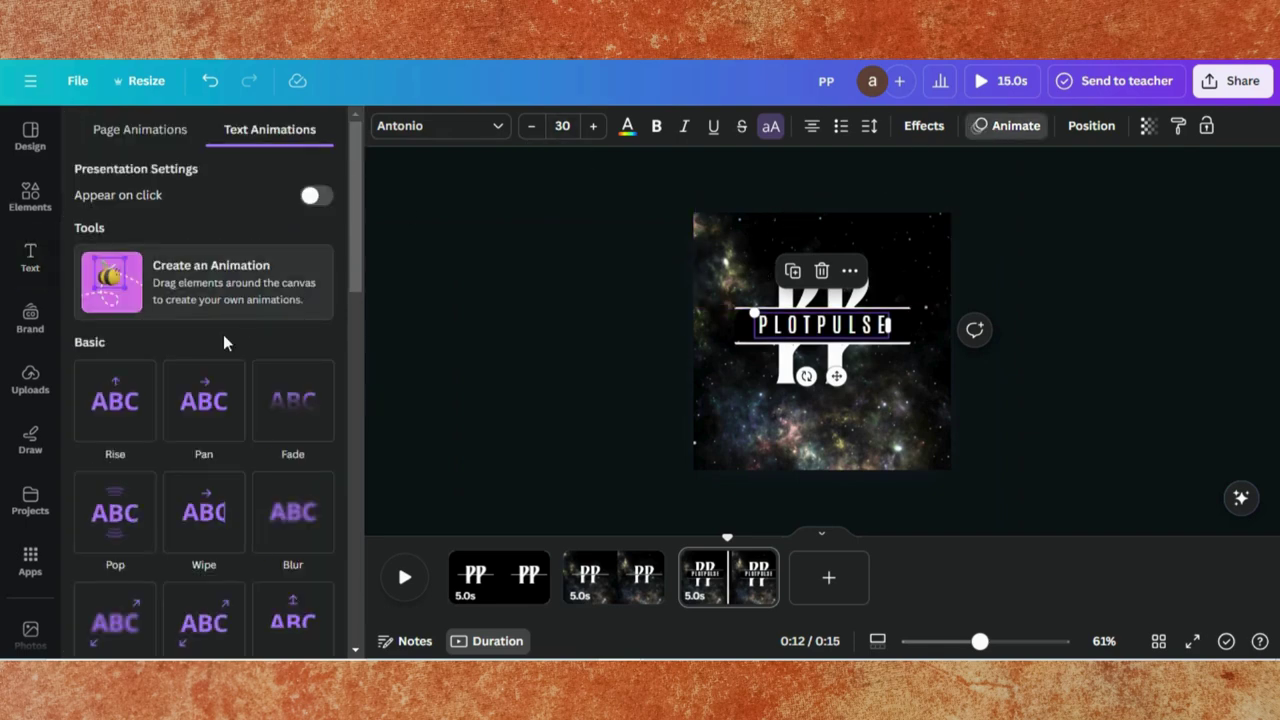
left_click(194, 509)
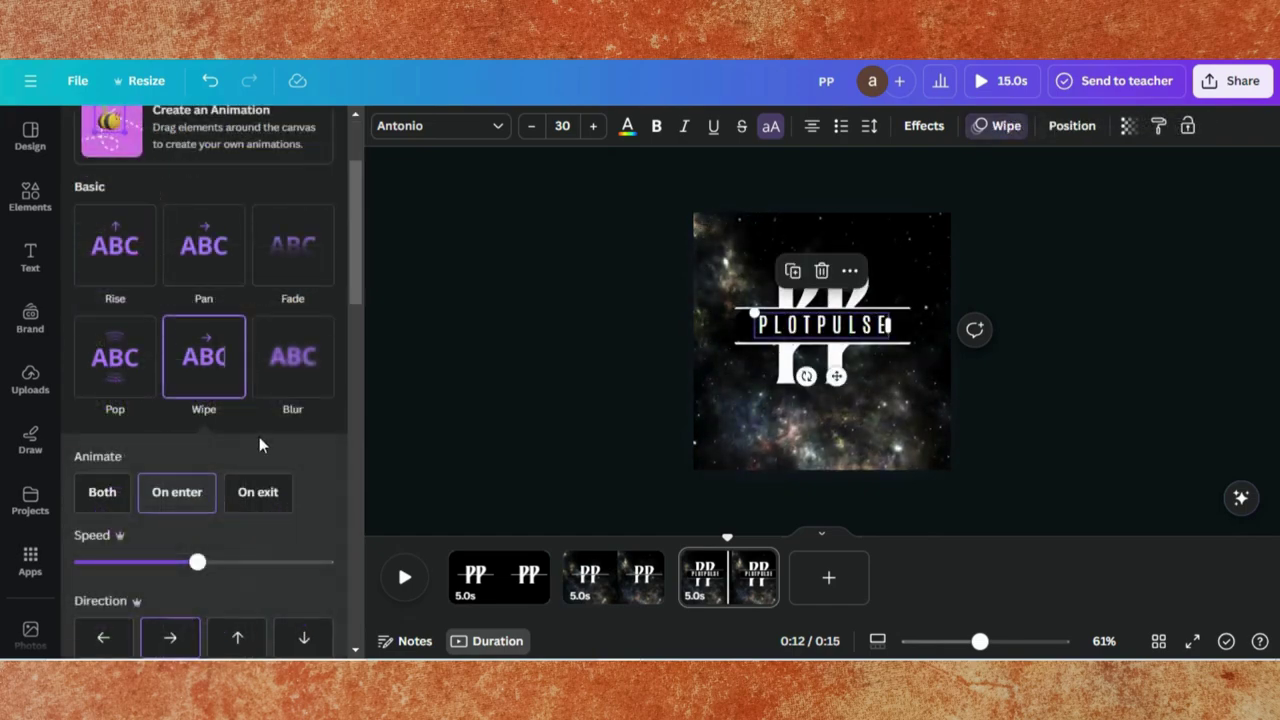
left_click(285, 373)
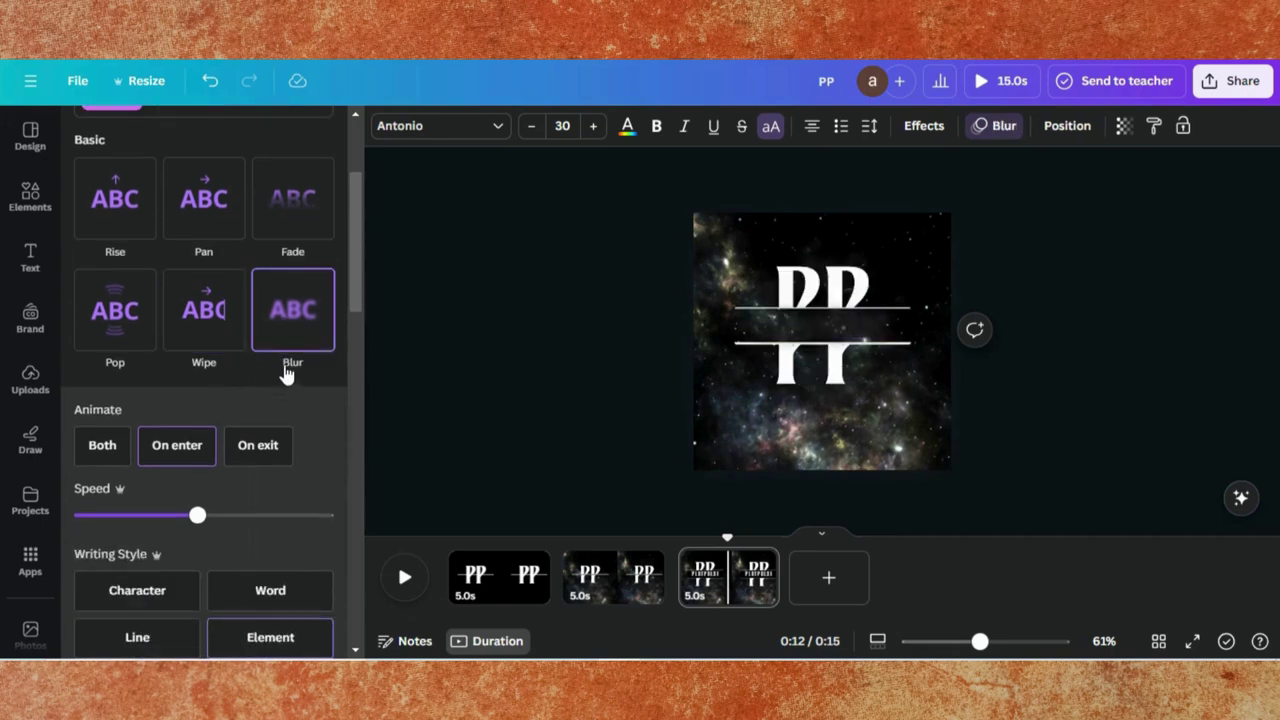
left_click(135, 517)
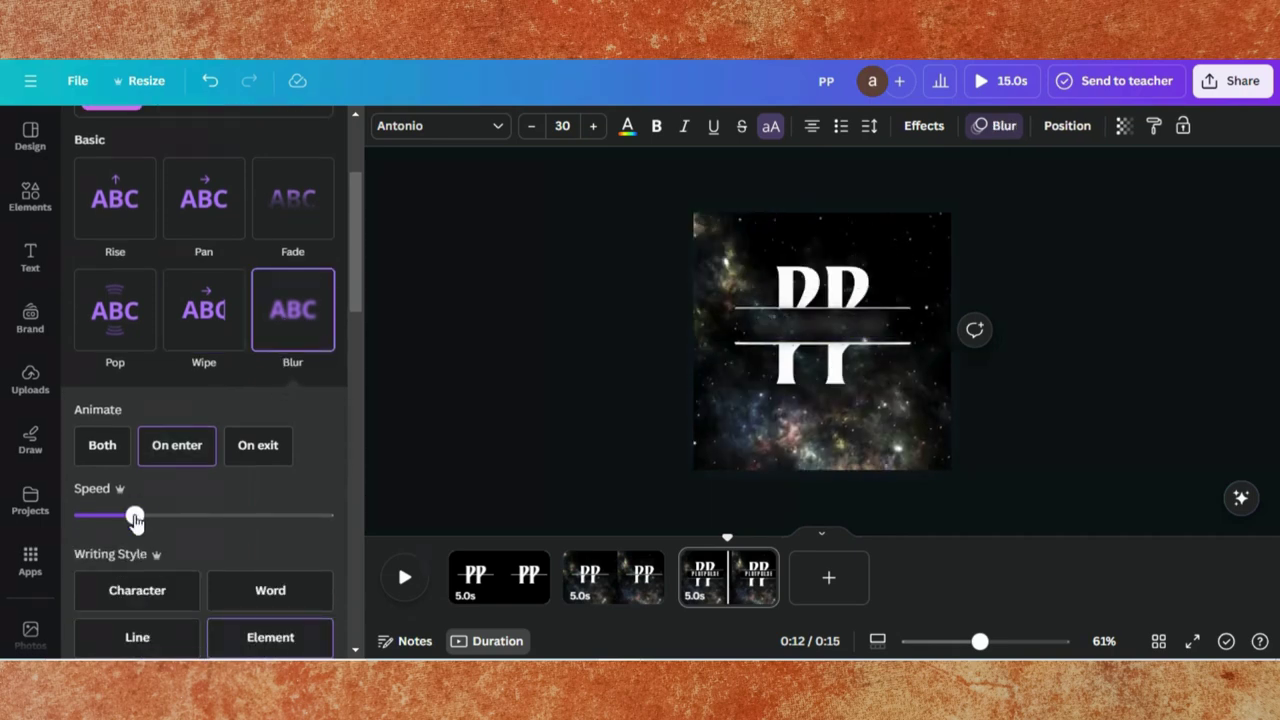
left_click(133, 591)
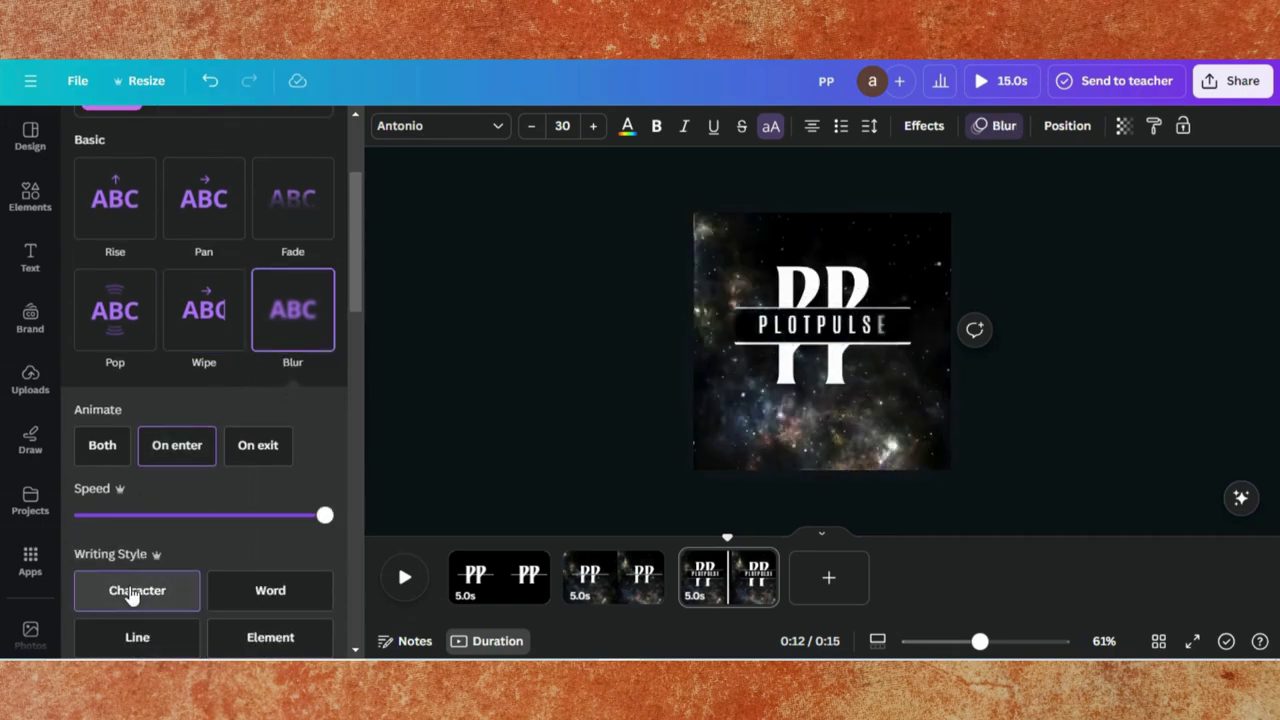
left_click(184, 447)
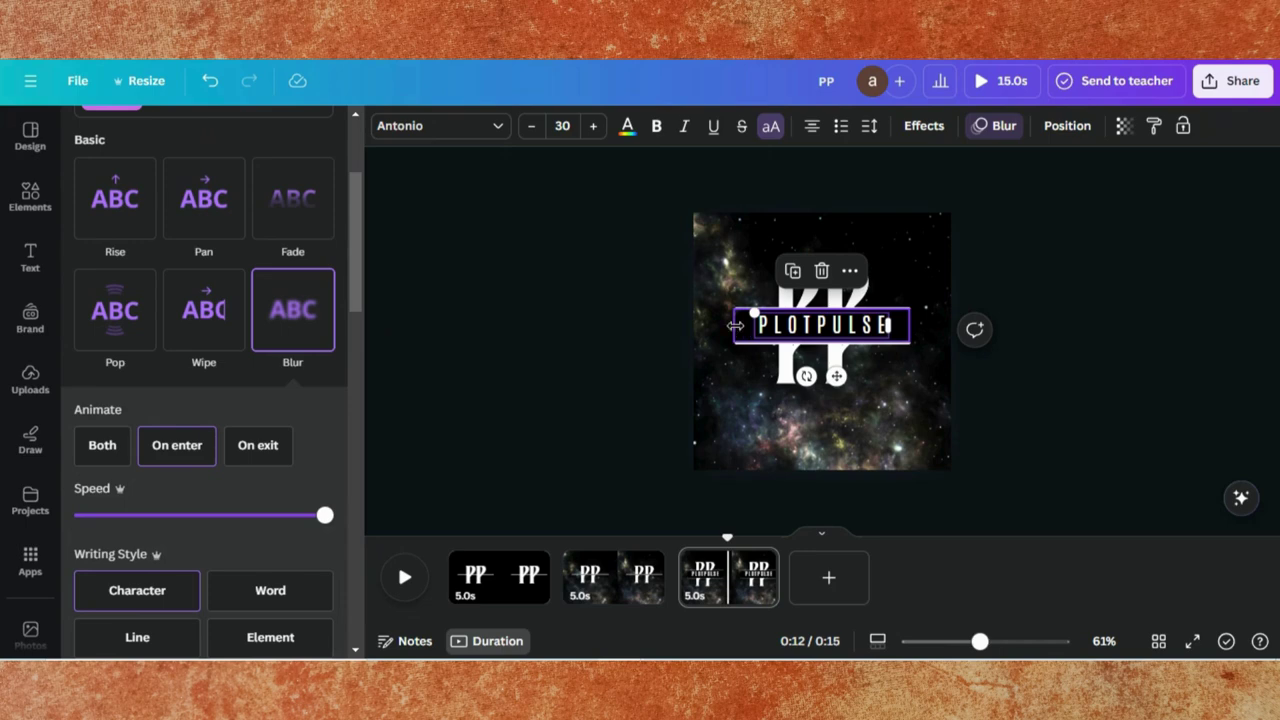
Step: Change the black rectangle's animation to a rightward Wipe on enter at a slow speed
left_click(737, 335)
scroll(243, 277, "up", 1)
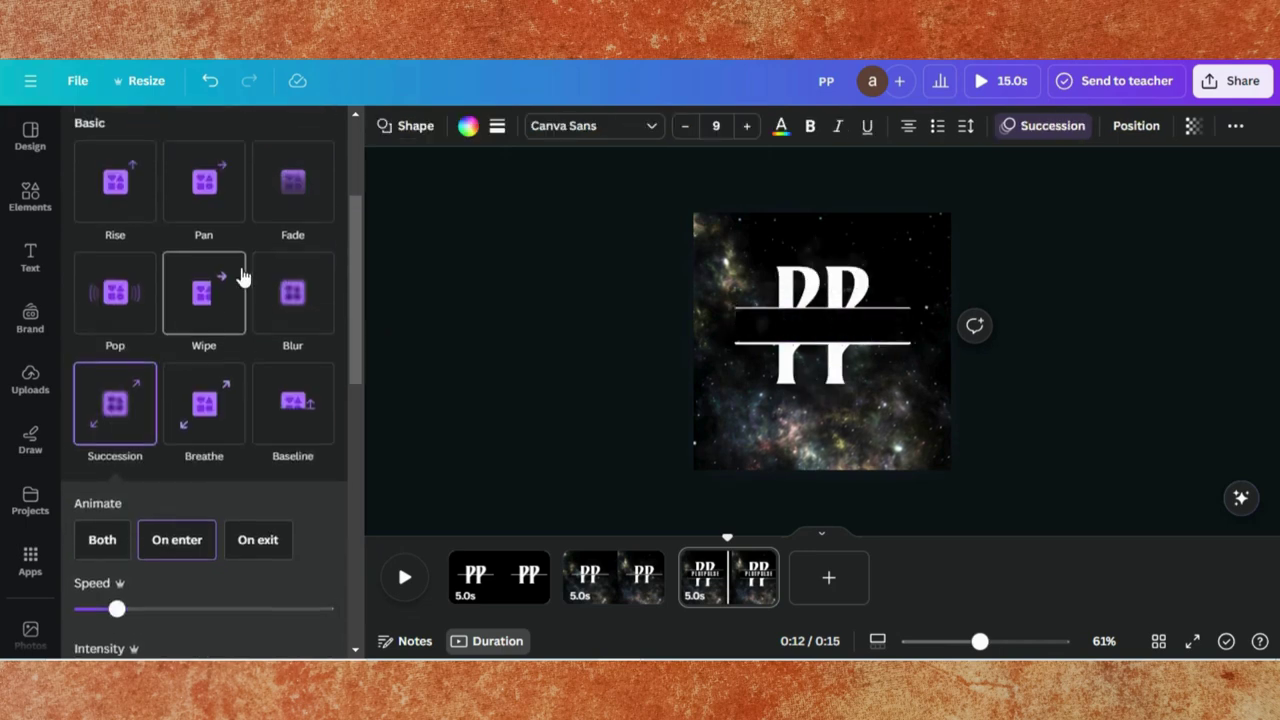
left_click(203, 345)
left_click(130, 514)
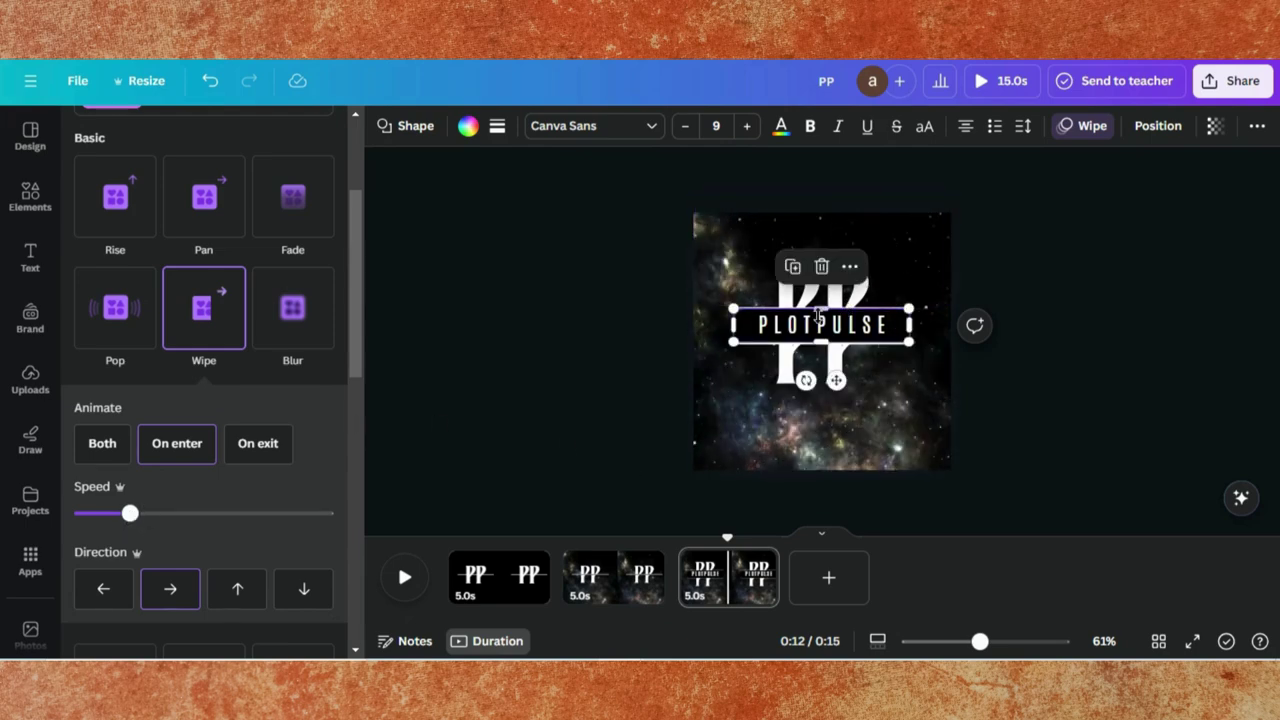
Step: Set the speed of the PLOTPULSE text's Blur animation to slightly above the middle of its range
key("Tab")
left_click_drag(200, 513, 164, 513)
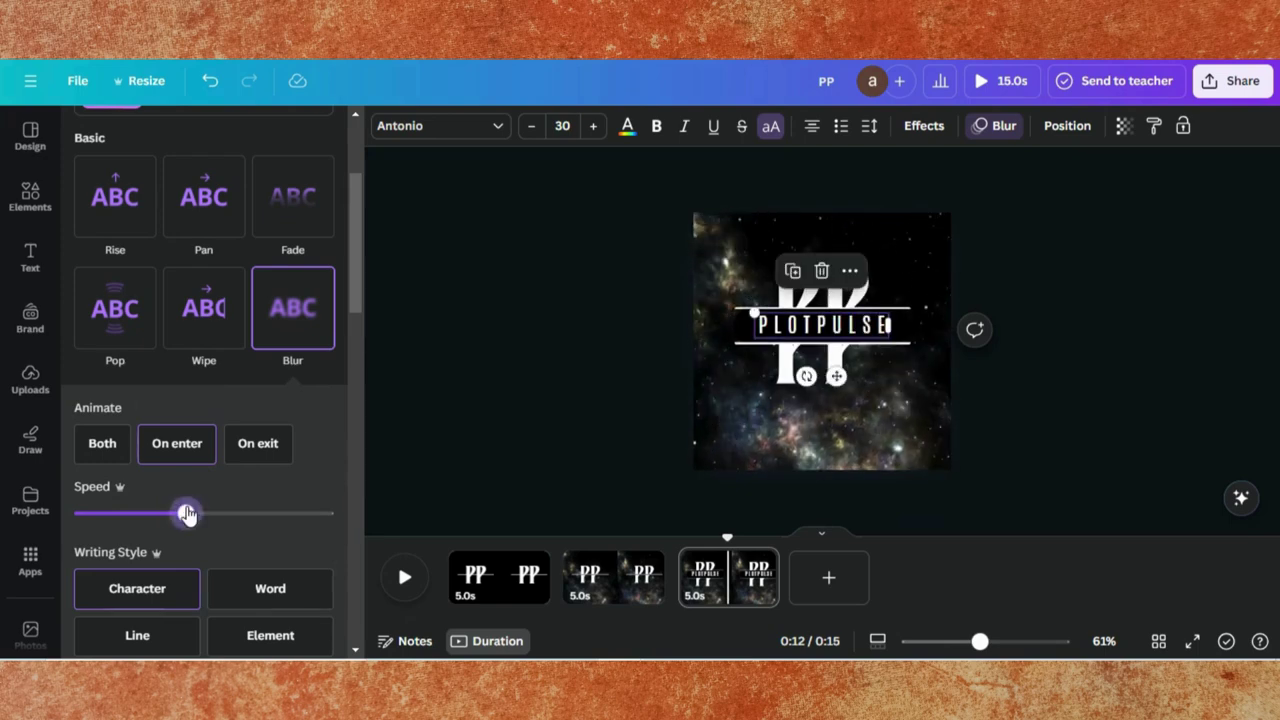
left_click(187, 513)
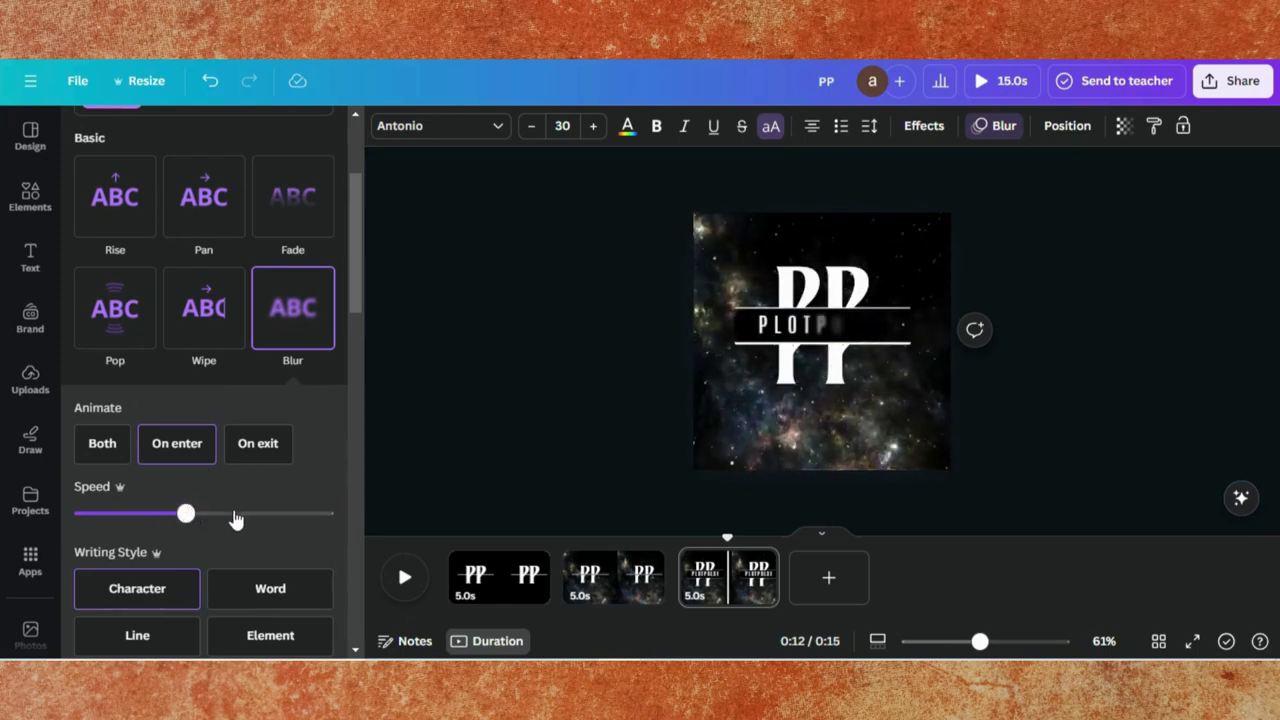
left_click(234, 514)
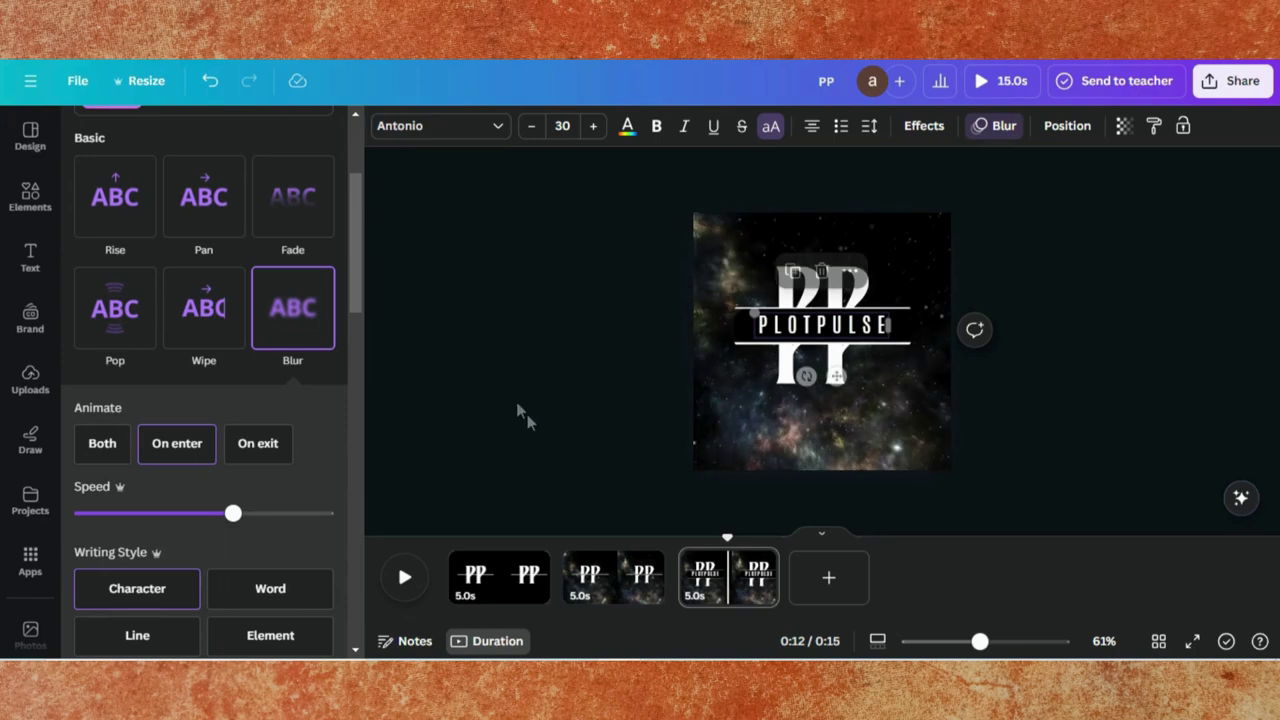
Step: Add a Match & Move transition of 2.5 seconds after the first page and apply it between all pages
left_click(478, 578)
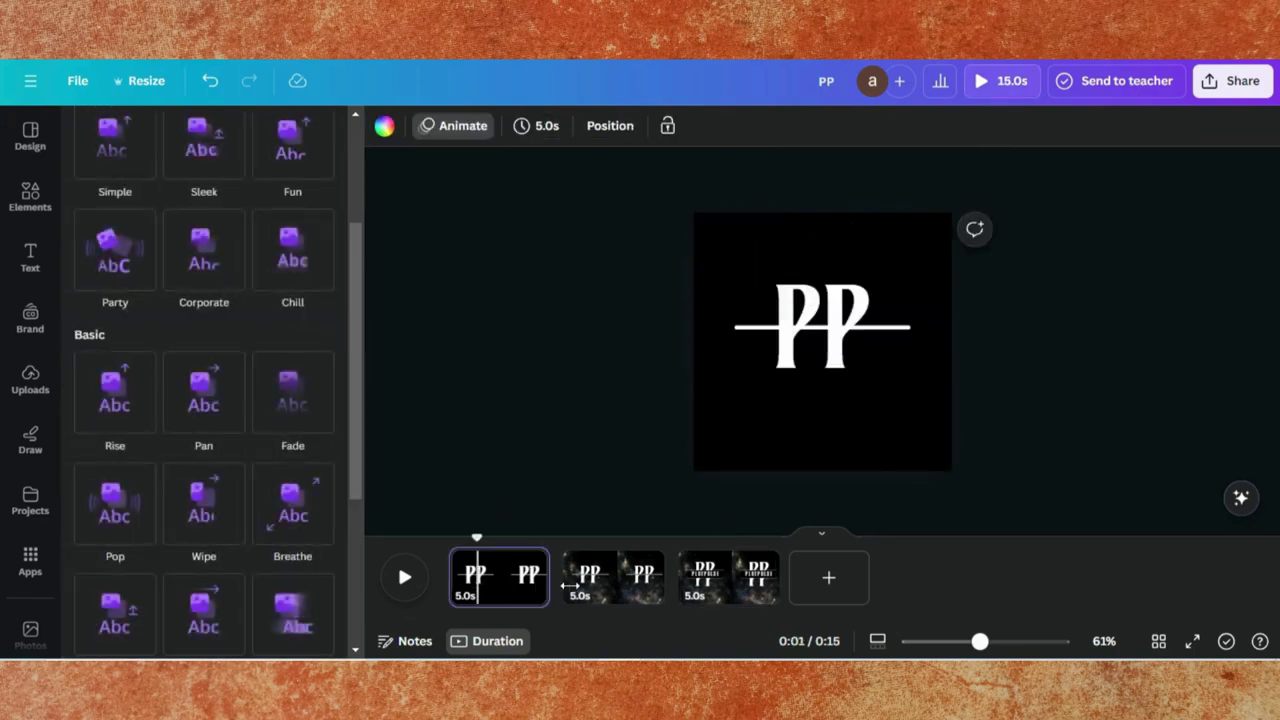
left_click(558, 598)
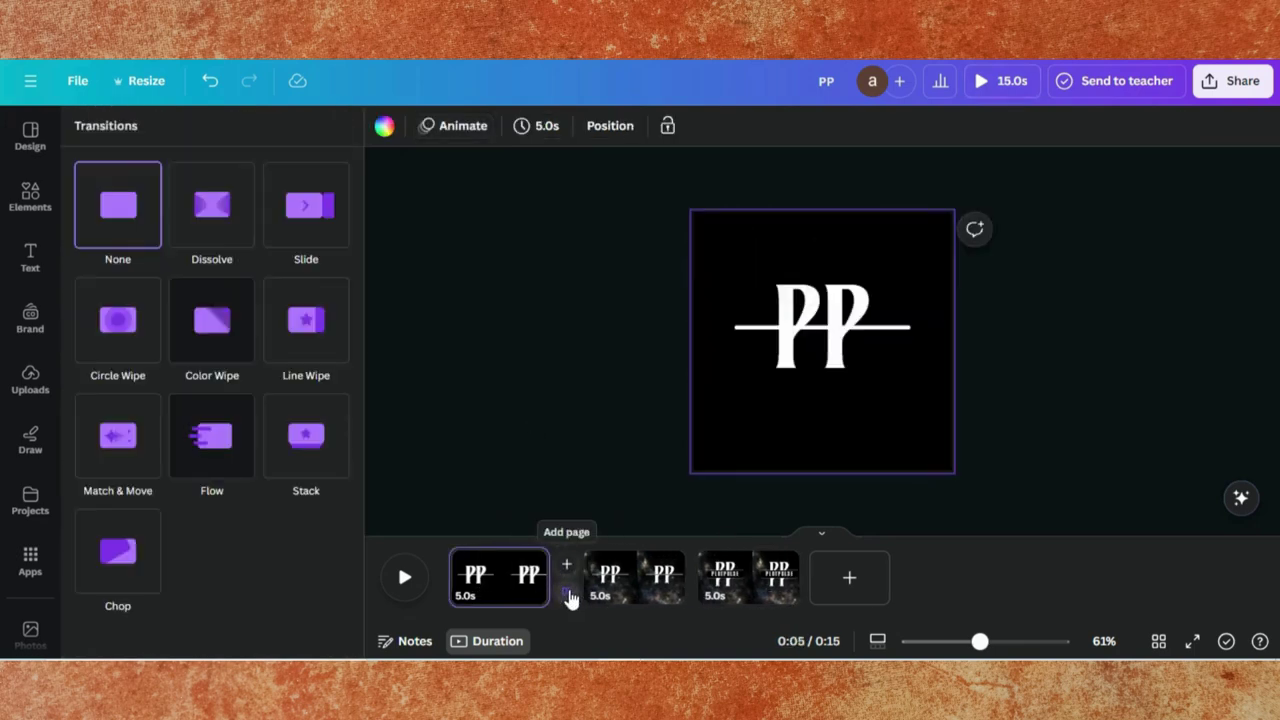
left_click(115, 432)
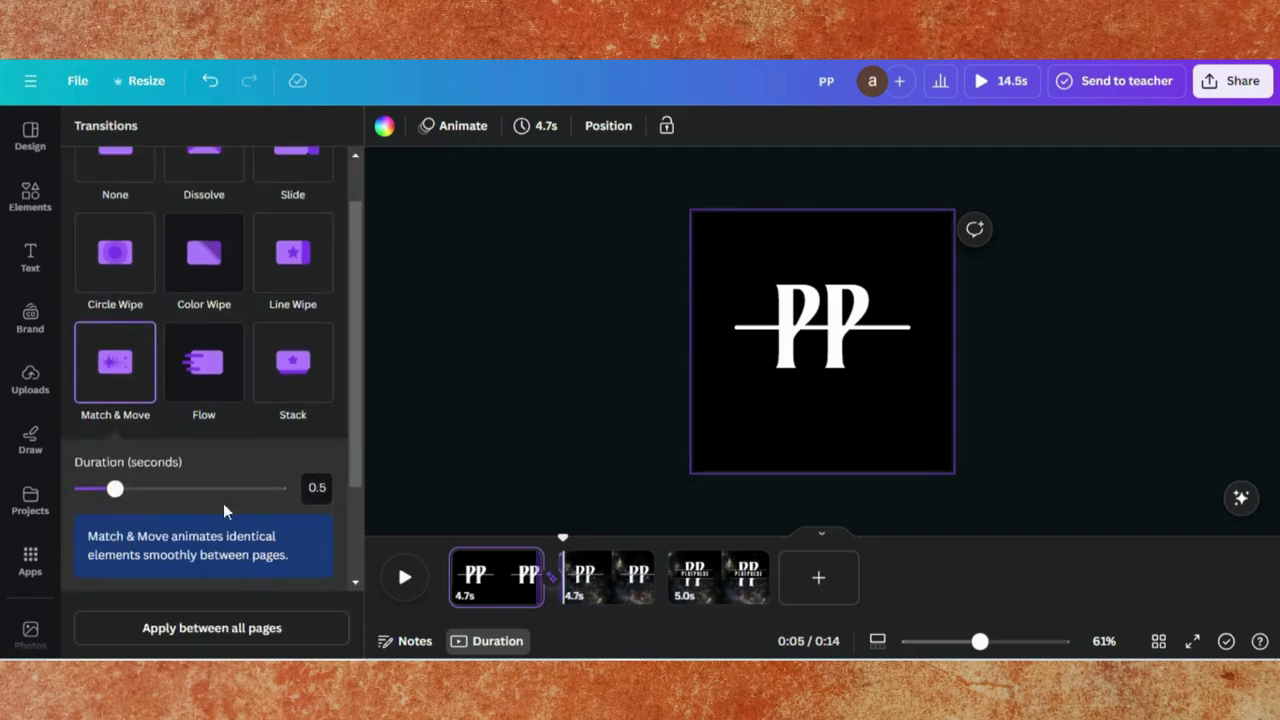
left_click_drag(115, 489, 277, 489)
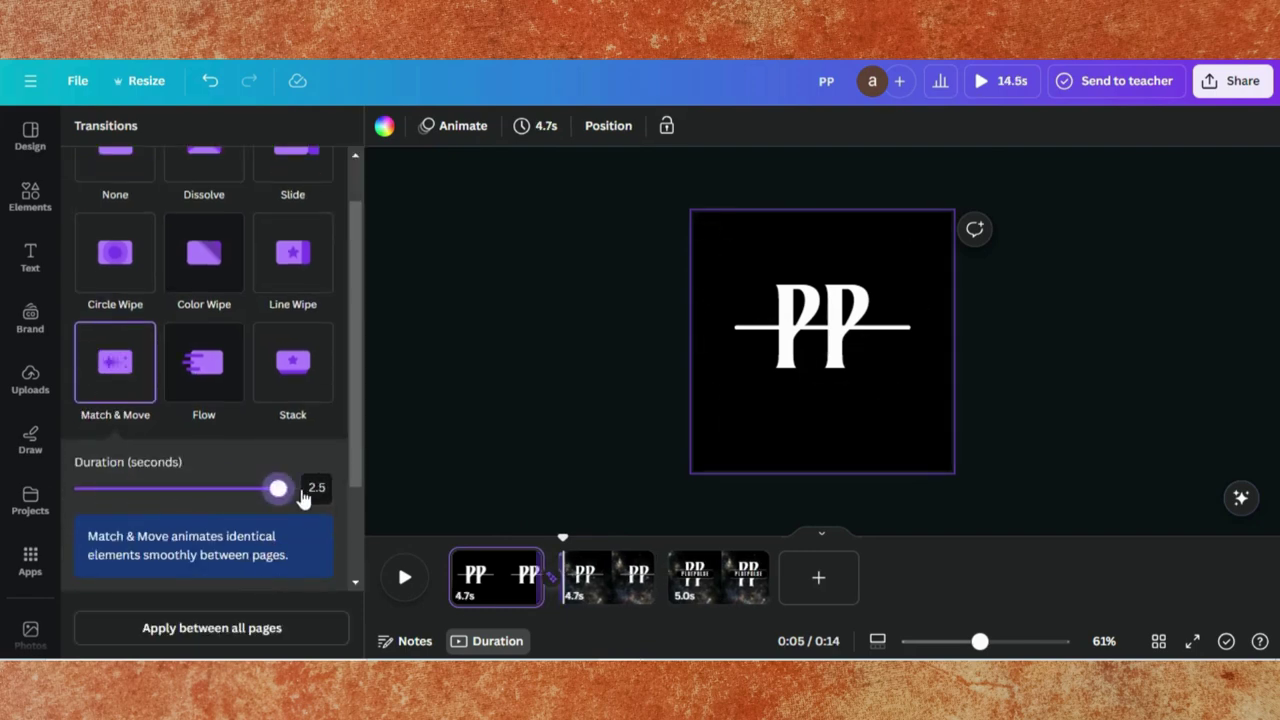
left_click(224, 630)
Step: Apply a shorter timing to all three pages, giving 1.8 s for the first and 2.3 s for the other two
left_click_drag(522, 560, 500, 556)
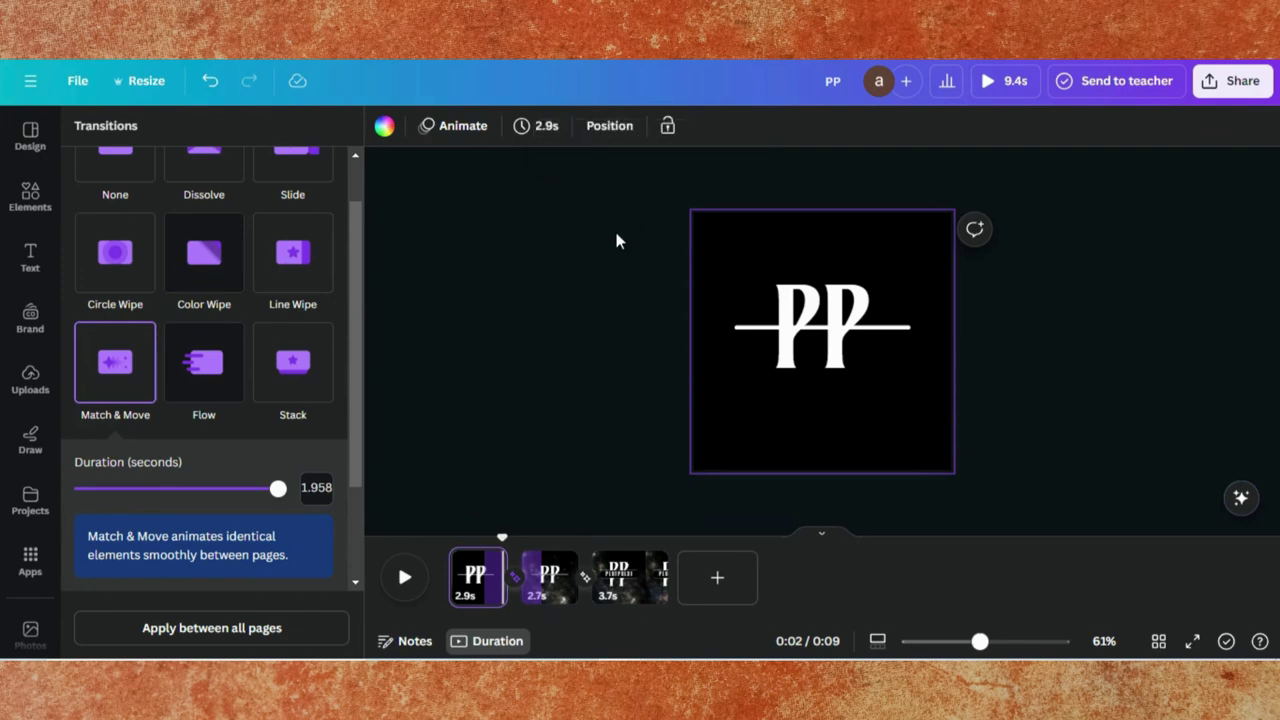
left_click(545, 128)
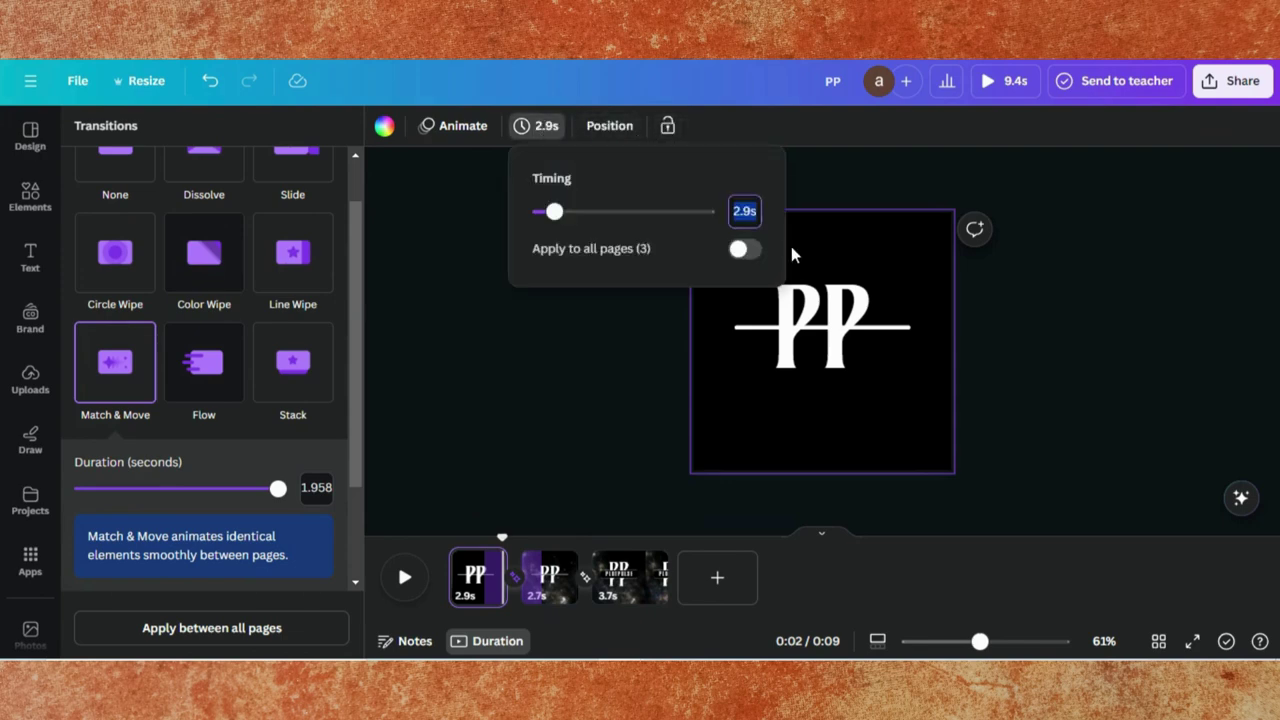
type("1.2")
key("BackSpace")
type("5")
left_click(745, 251)
left_click(508, 394)
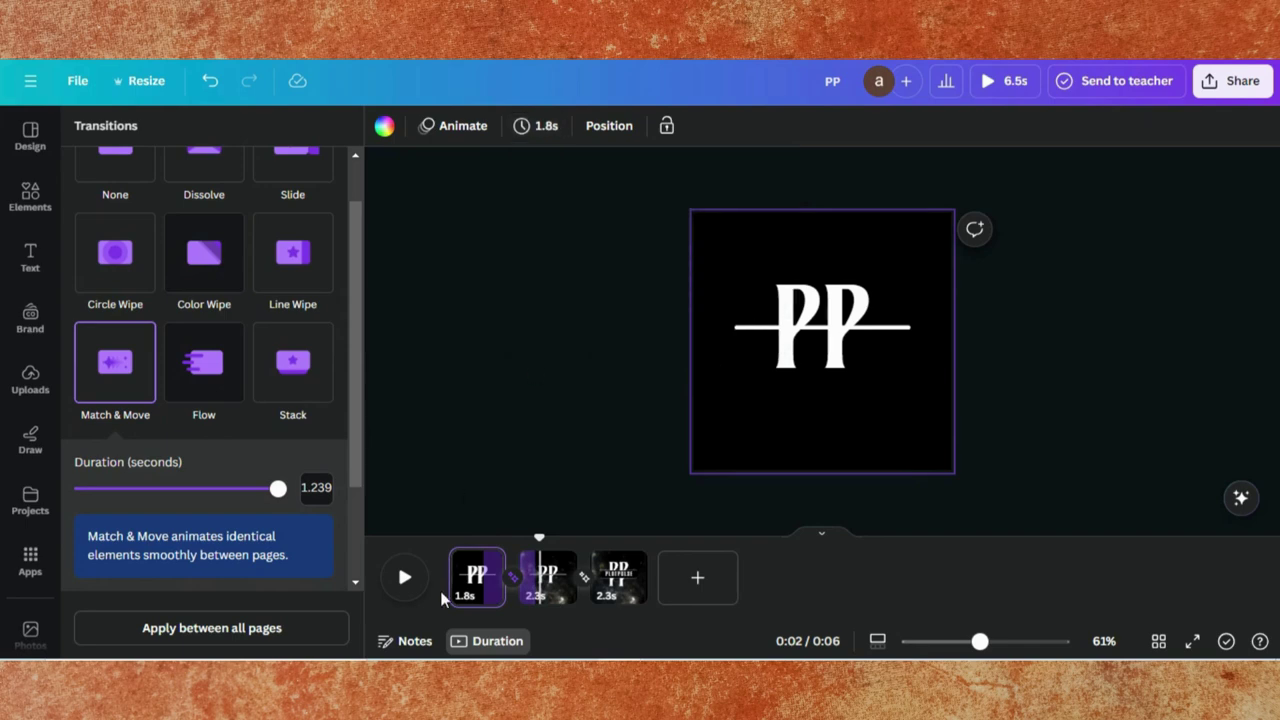
Step: Apply a Blur animation on both enter and exit to the first page's PP text, at reduced speed
left_click(468, 580)
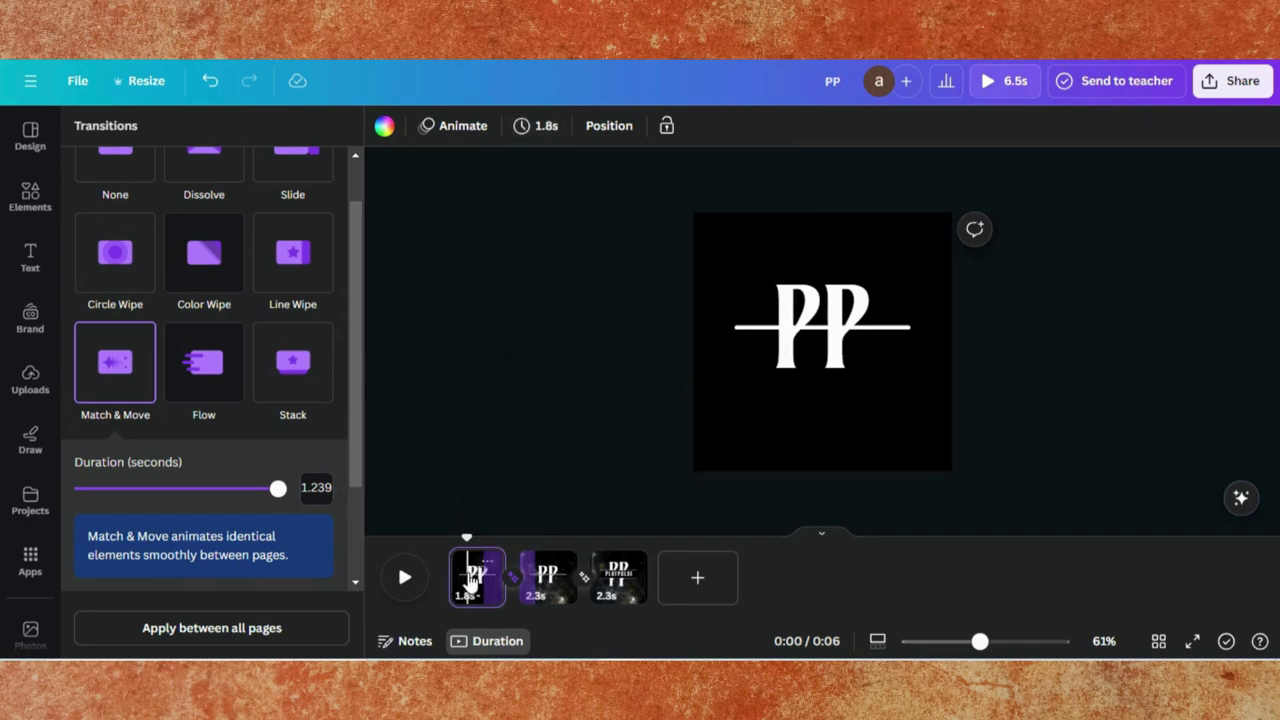
left_click(790, 330)
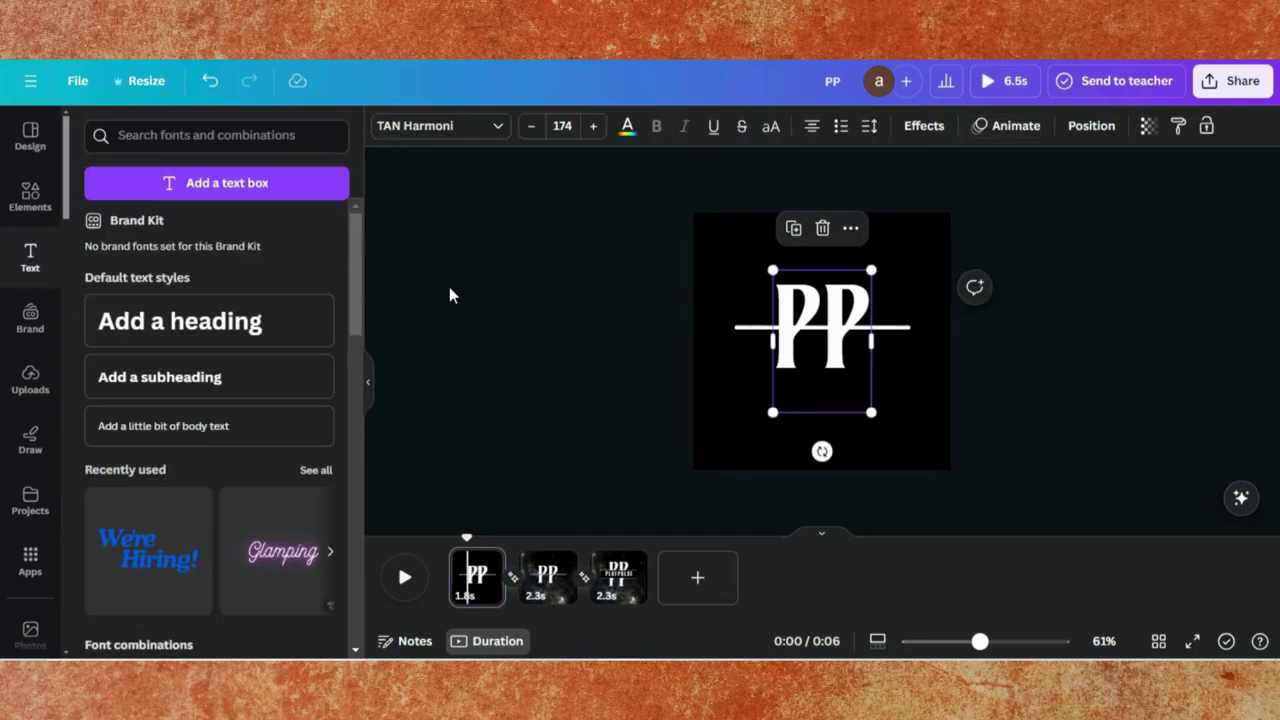
left_click(982, 128)
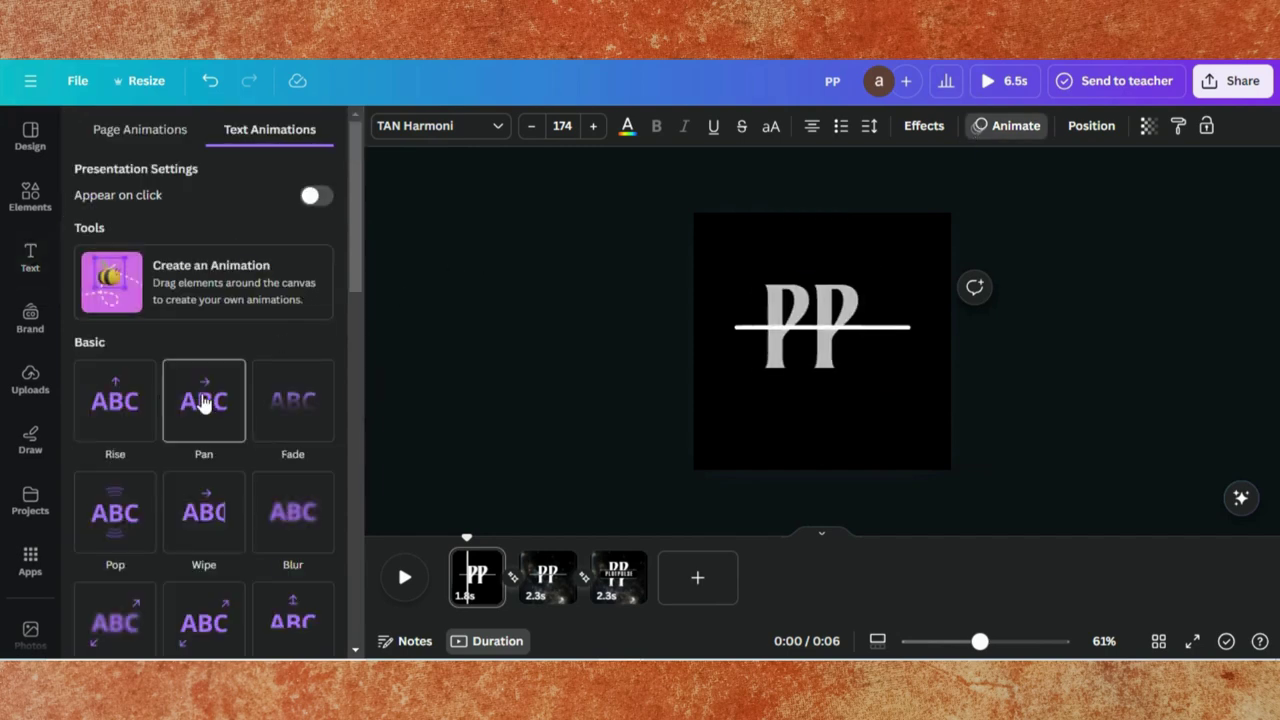
left_click(308, 535)
left_click(151, 514)
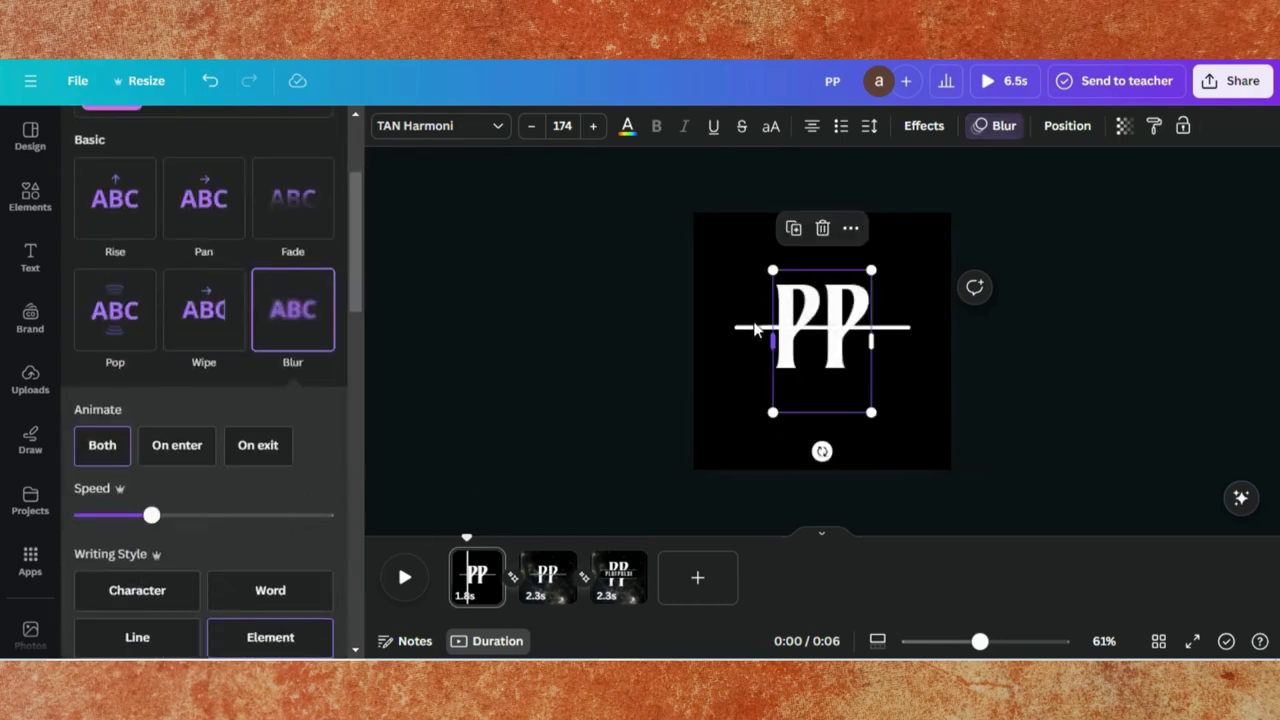
Step: Apply a rightward Wipe on both enter and exit to the first page's white line at slow speed, and preview the pages
left_click(747, 327)
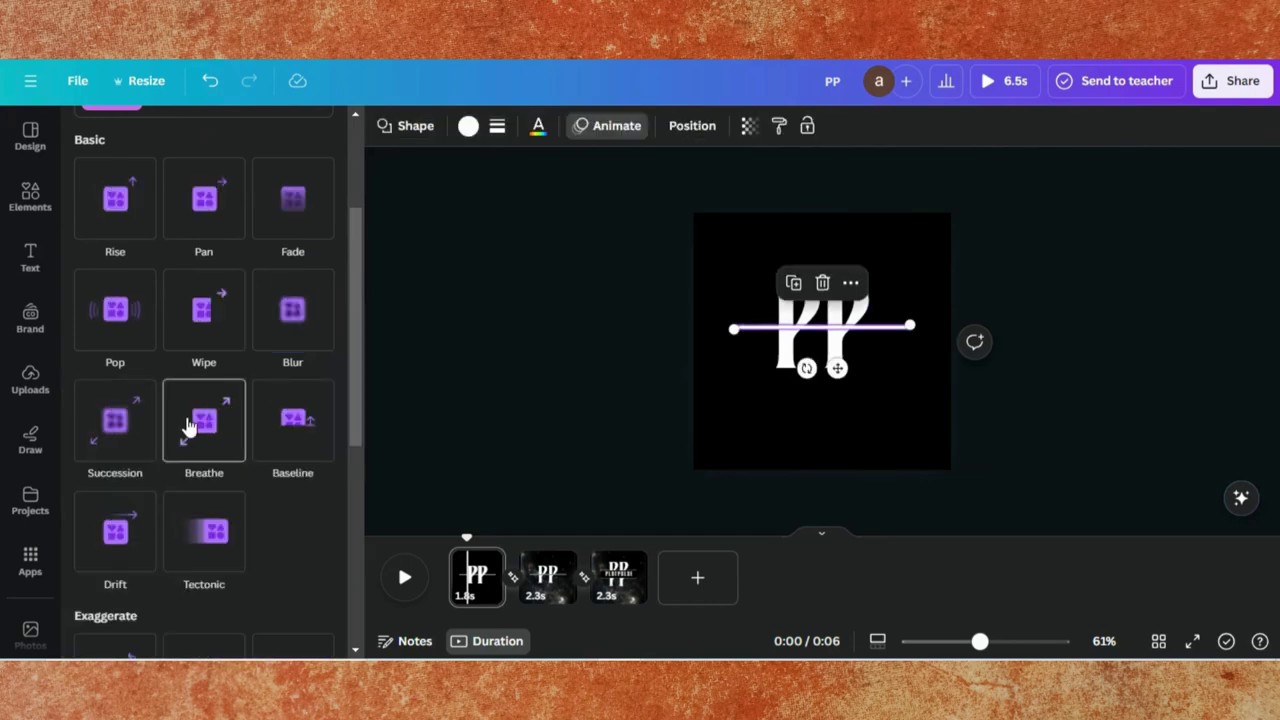
left_click(201, 333)
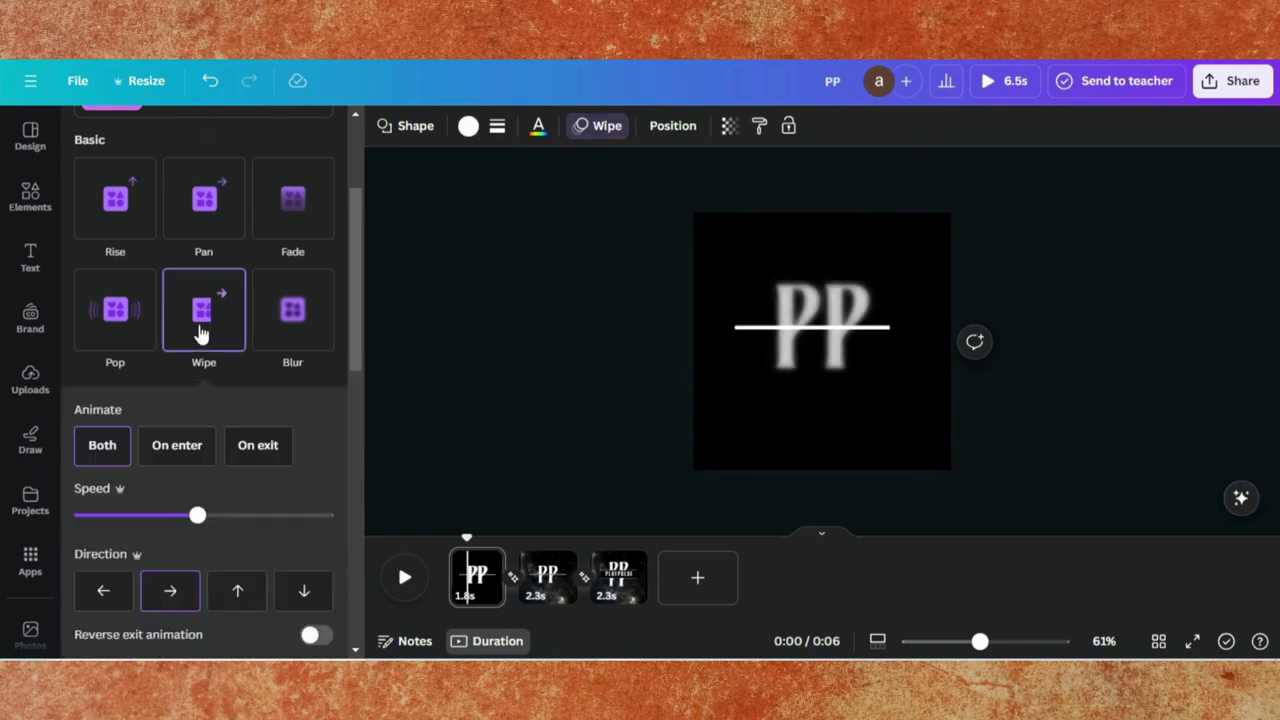
left_click(116, 515)
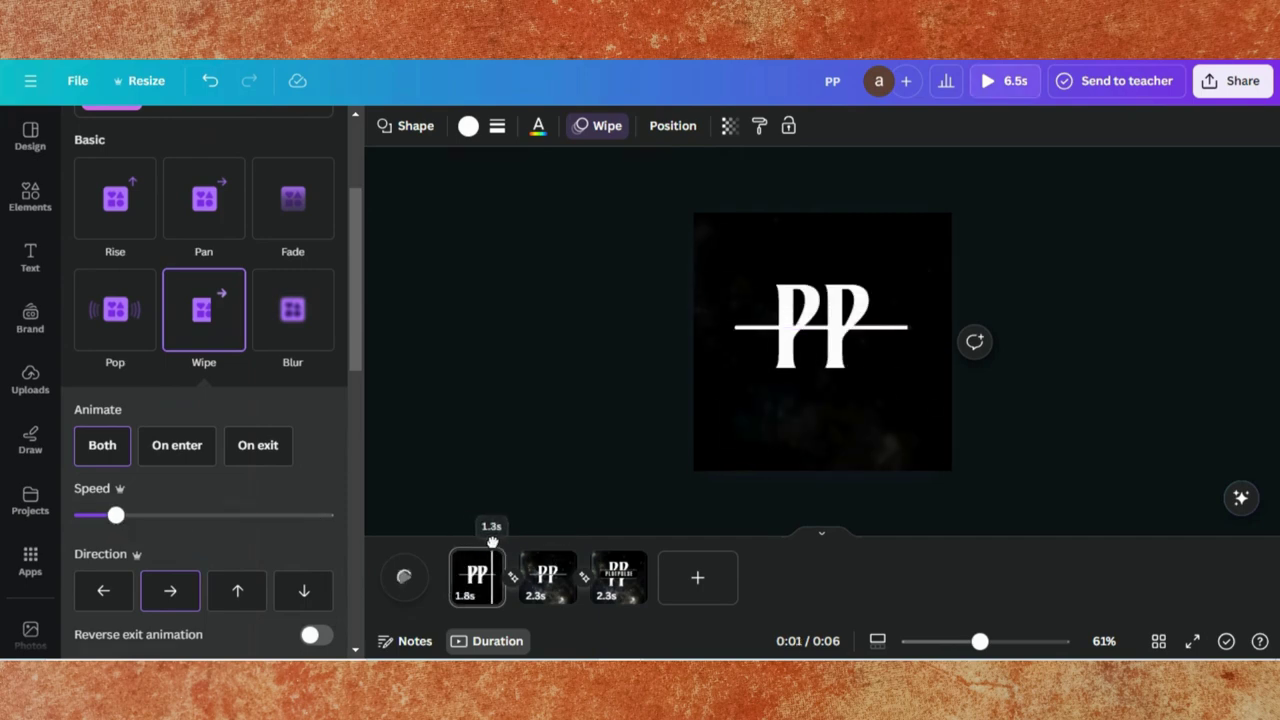
left_click(546, 558)
left_click(615, 585)
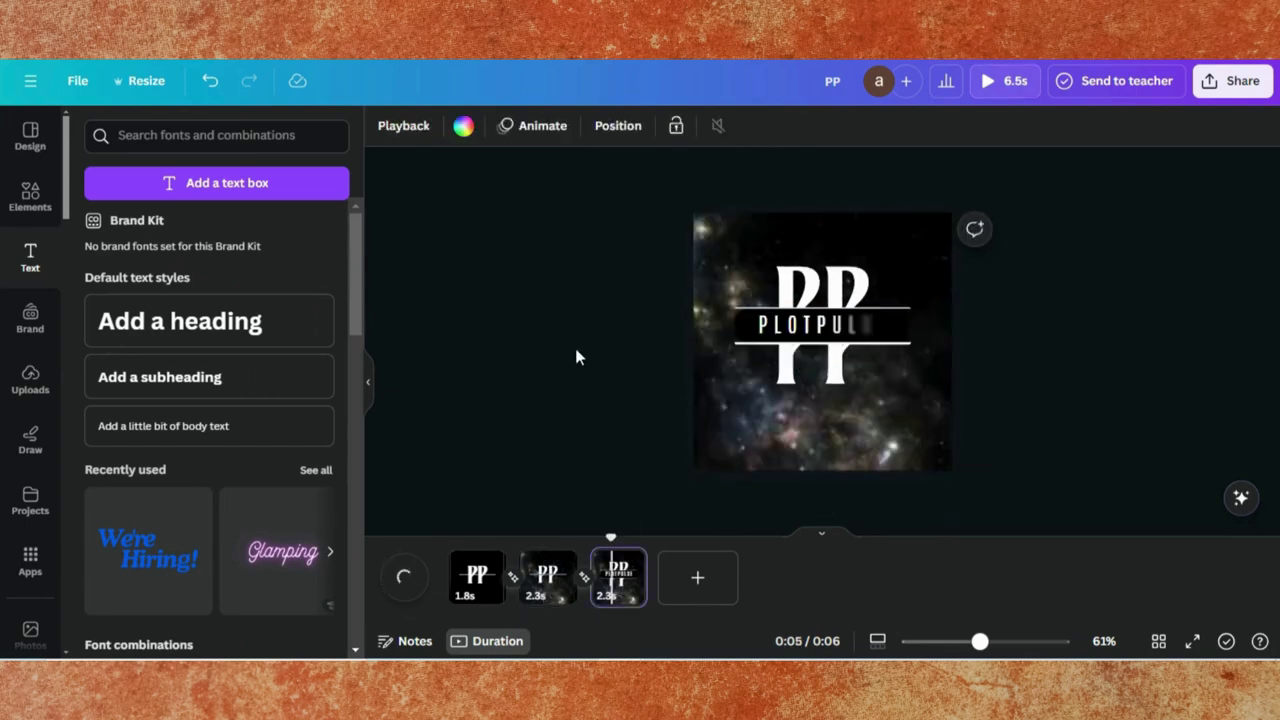
Step: Show the element timing of the first page's PP text and shorten it to 1.8 s
left_click(478, 582)
left_click(781, 314)
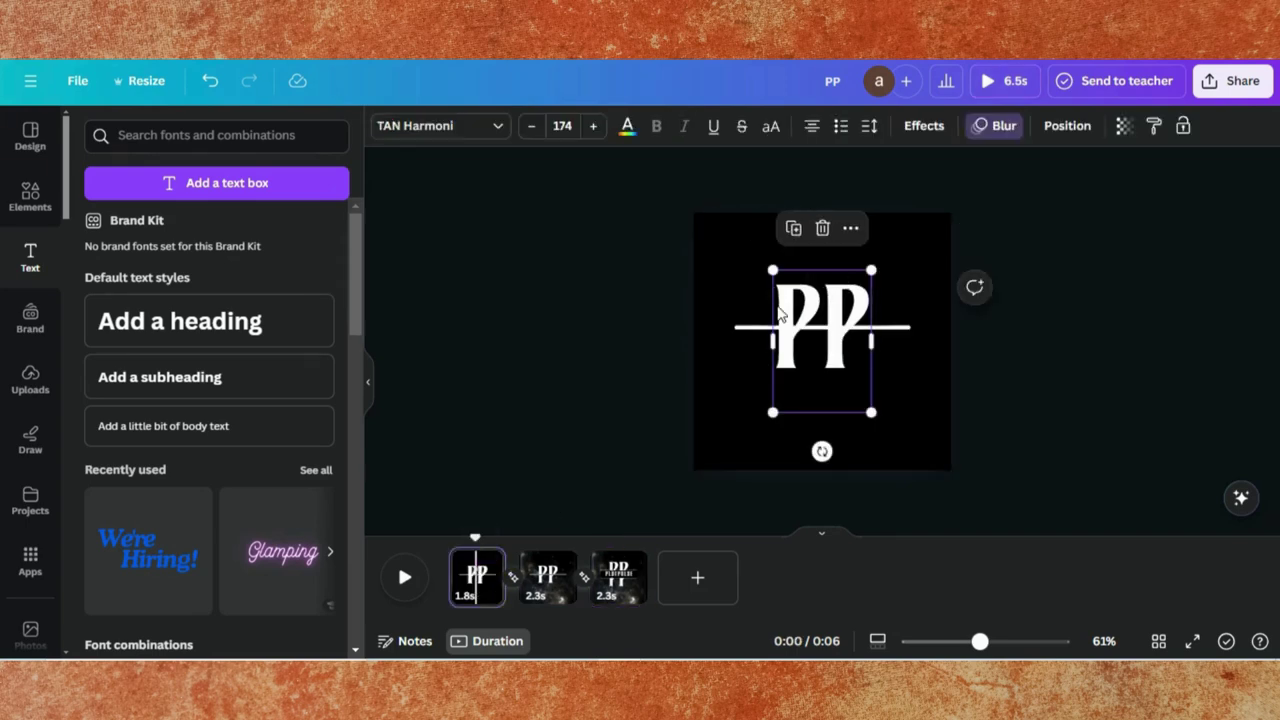
right_click(781, 314)
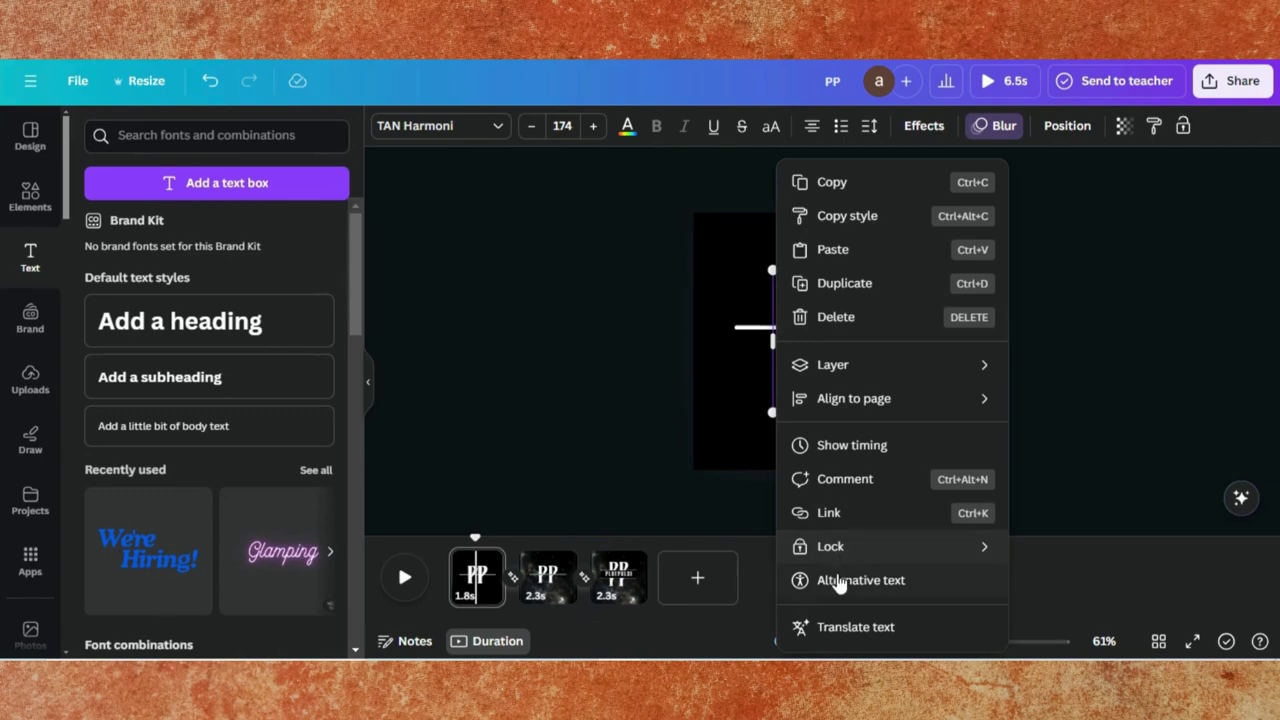
left_click(800, 446)
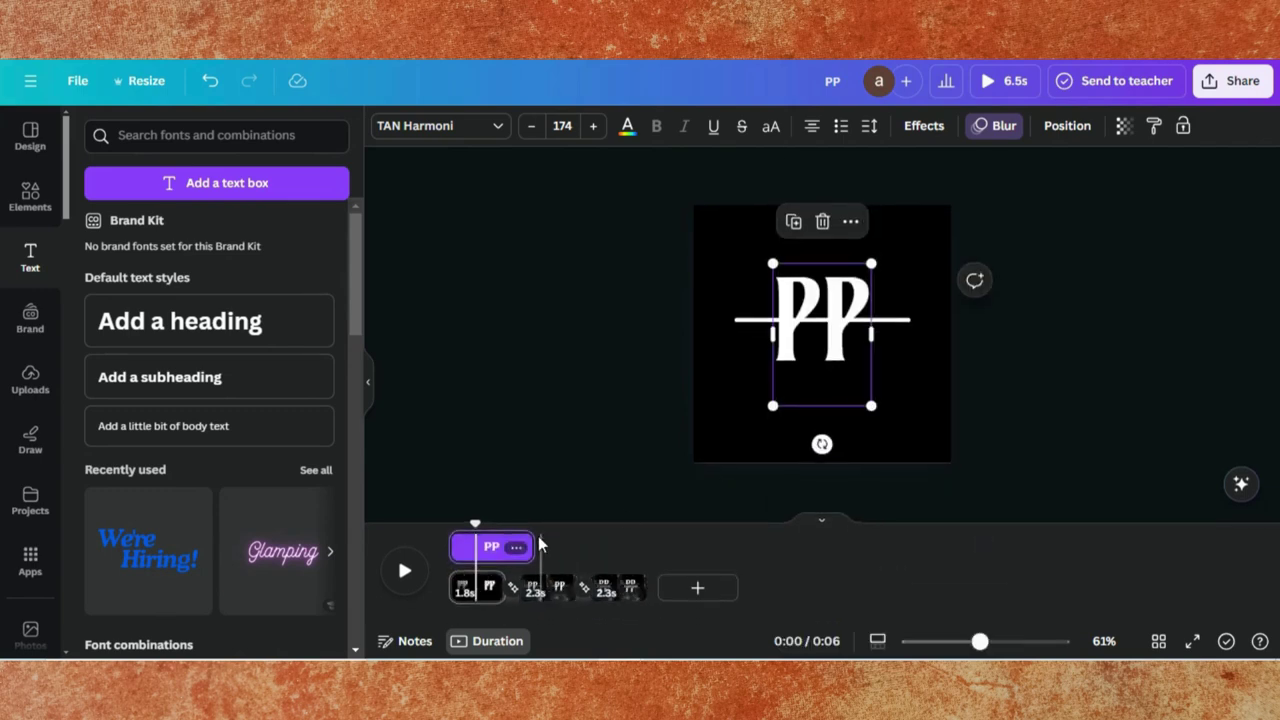
left_click_drag(527, 540, 505, 542)
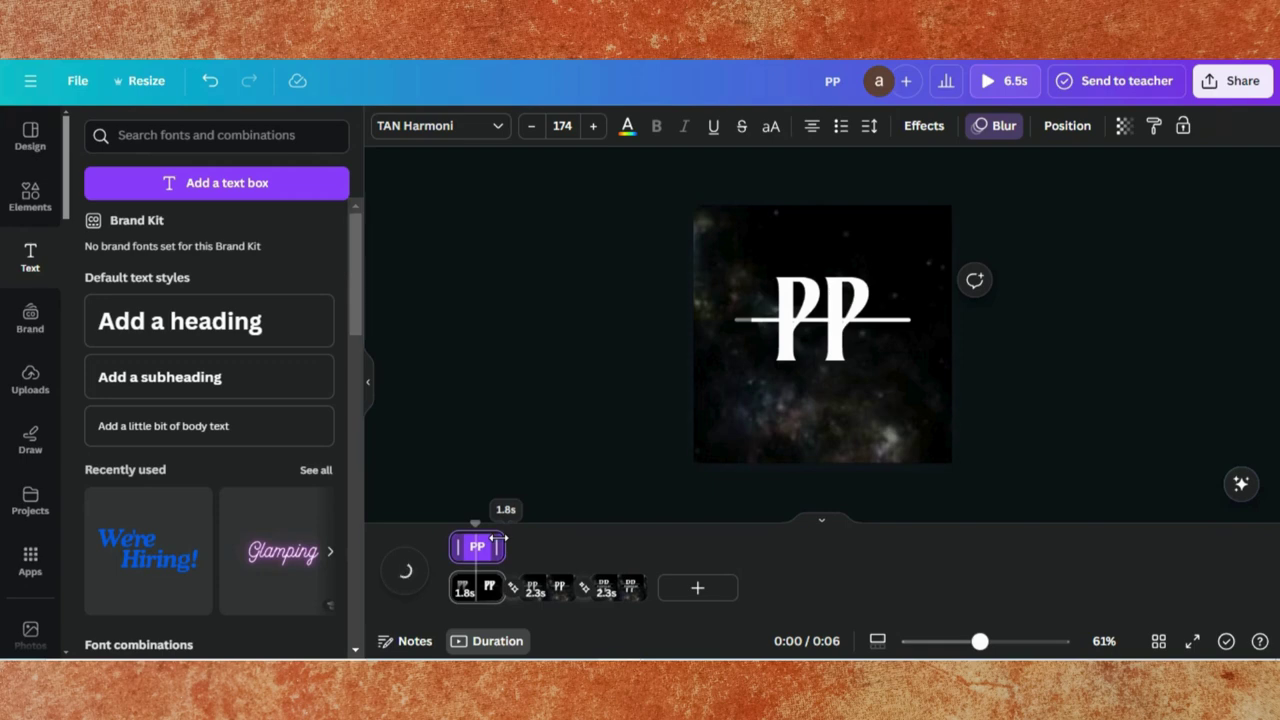
Step: Trim the first page's white line timing to a shorter span inside the PP text's, and preview the animation from the start
left_click(893, 320)
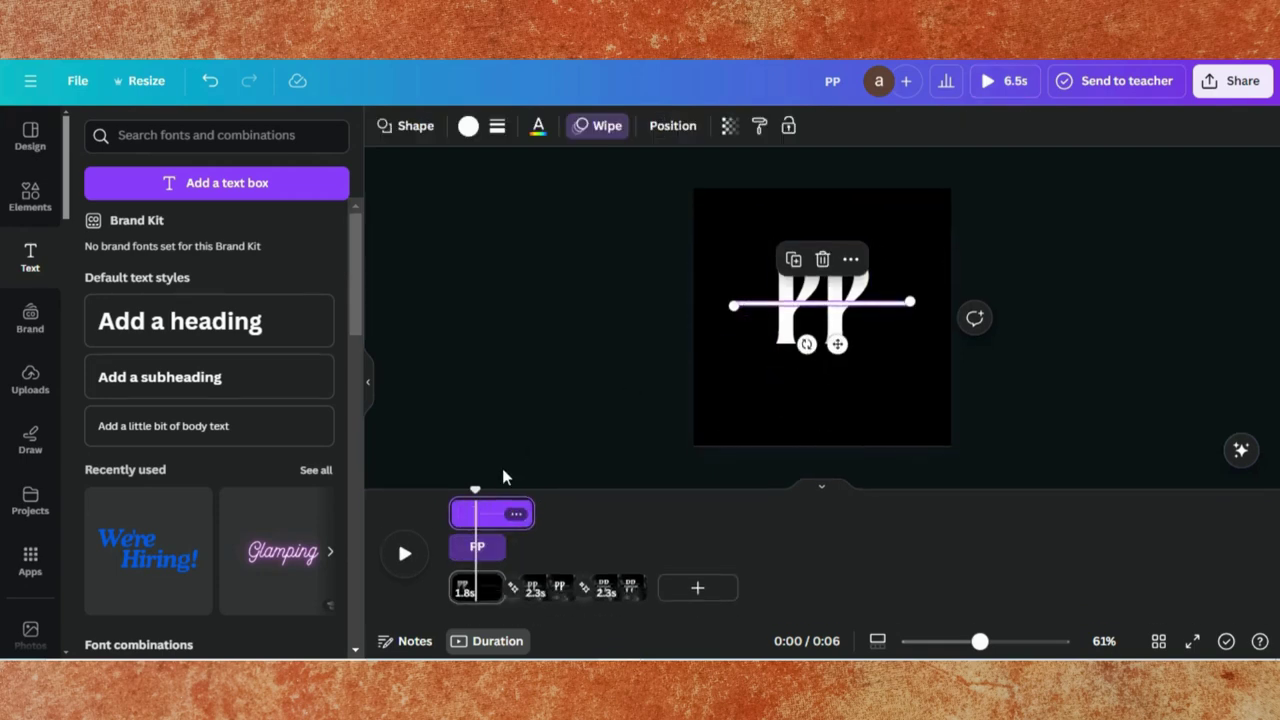
left_click_drag(531, 513, 486, 480)
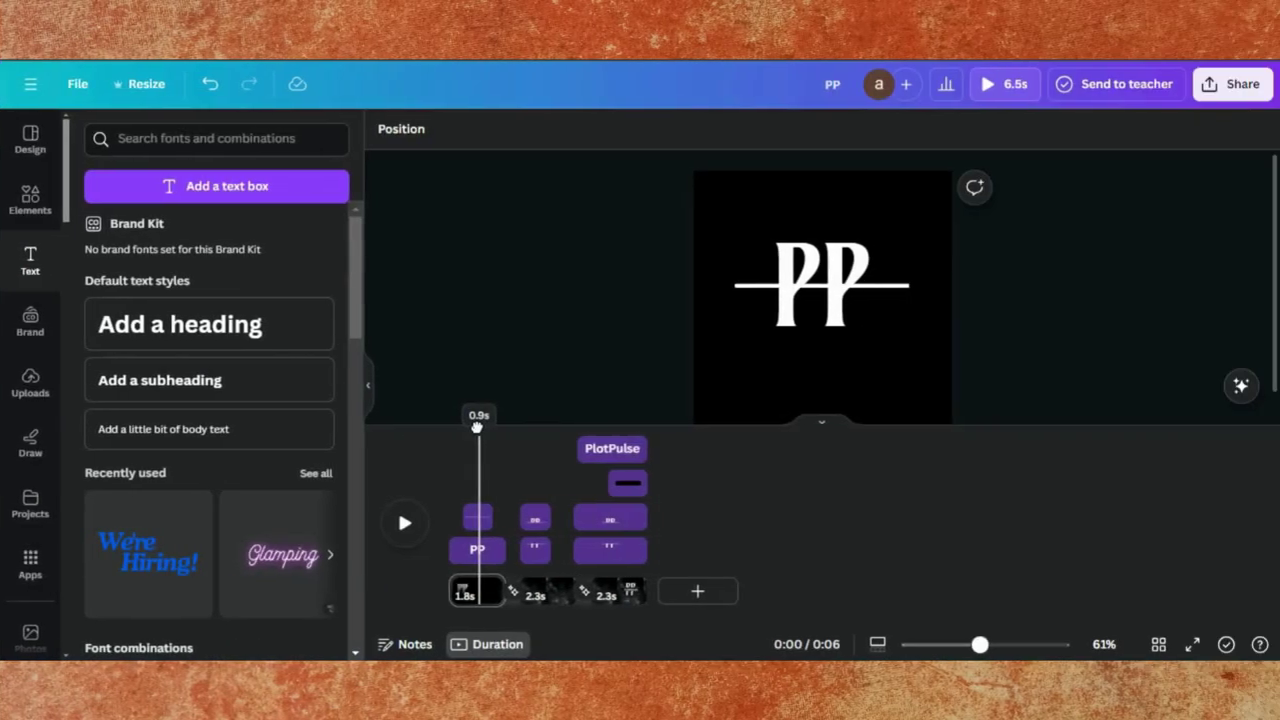
left_click_drag(477, 420, 494, 428)
left_click_drag(980, 645, 975, 646)
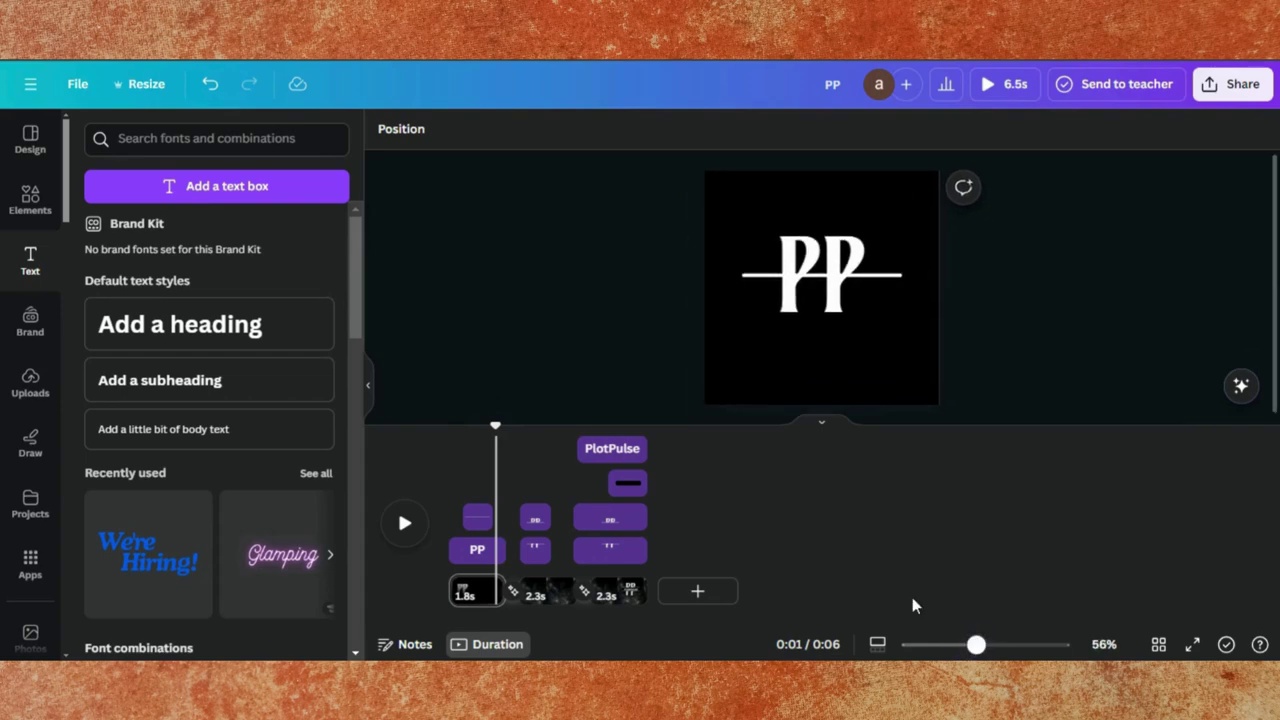
left_click_drag(492, 425, 383, 443)
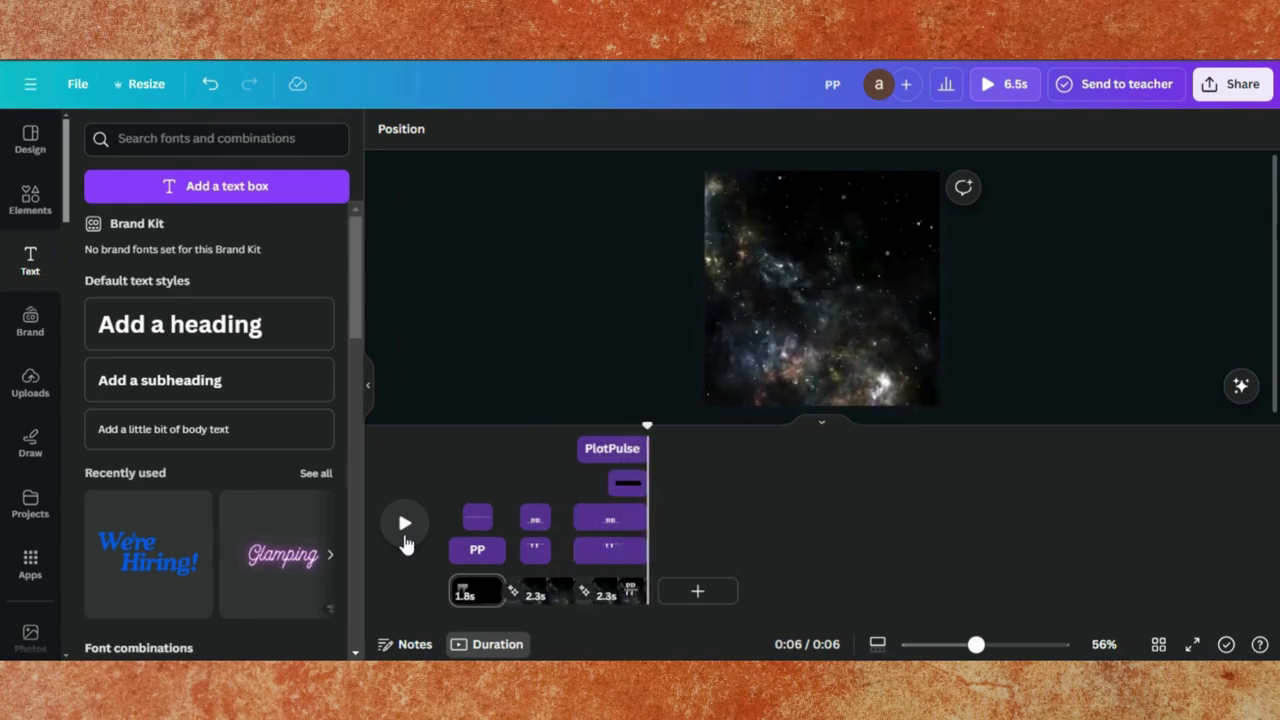
Step: Limit the Rise animation of the third page's lower-half image to on enter only, and preview from the second page
left_click(627, 550)
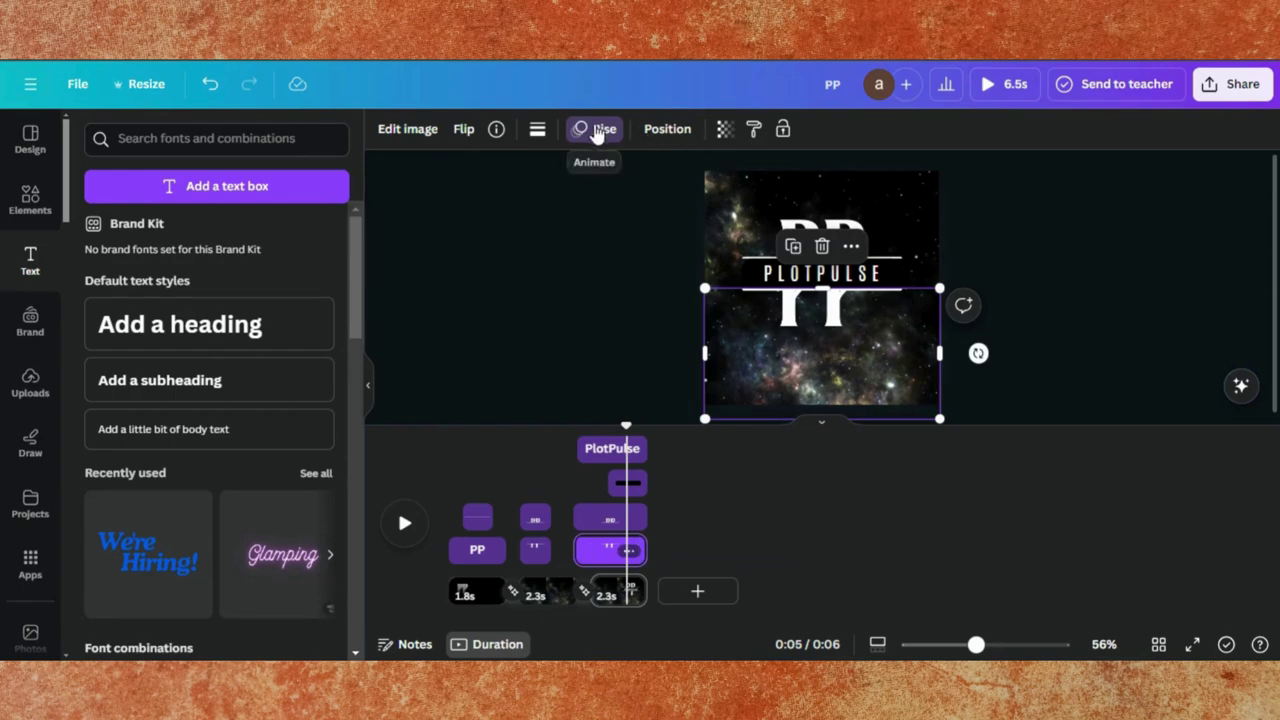
left_click(597, 133)
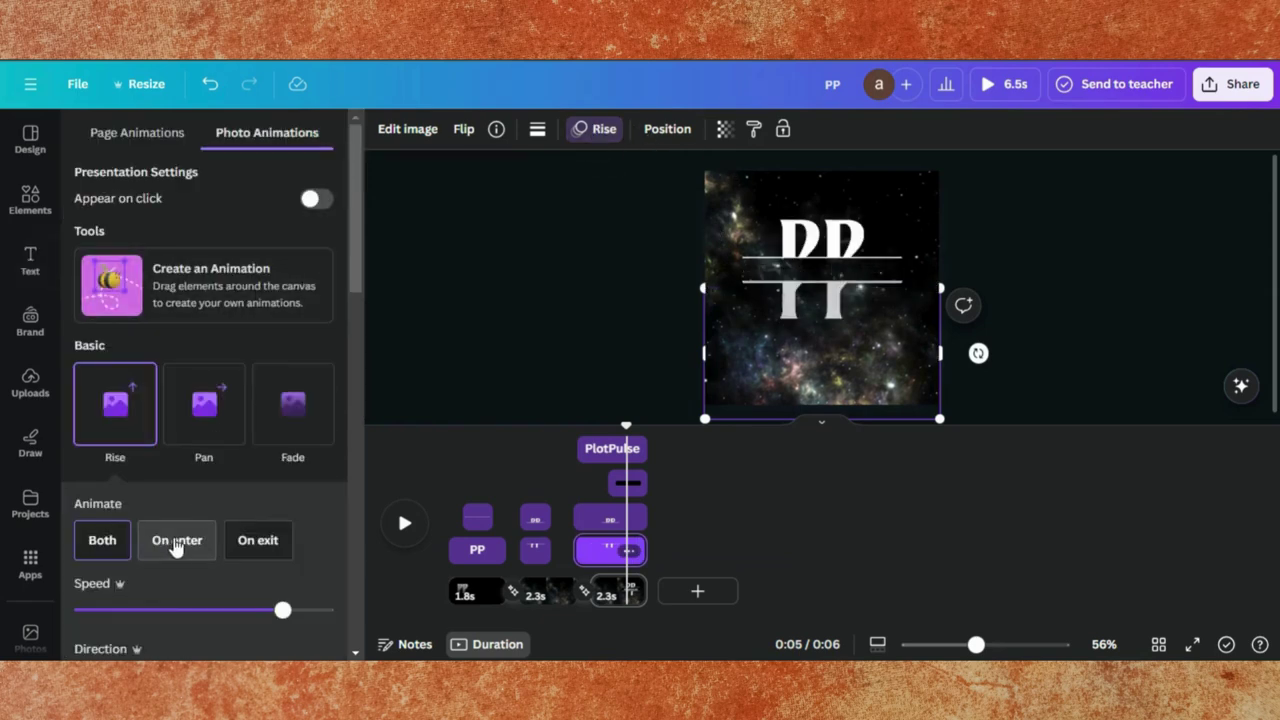
left_click(176, 541)
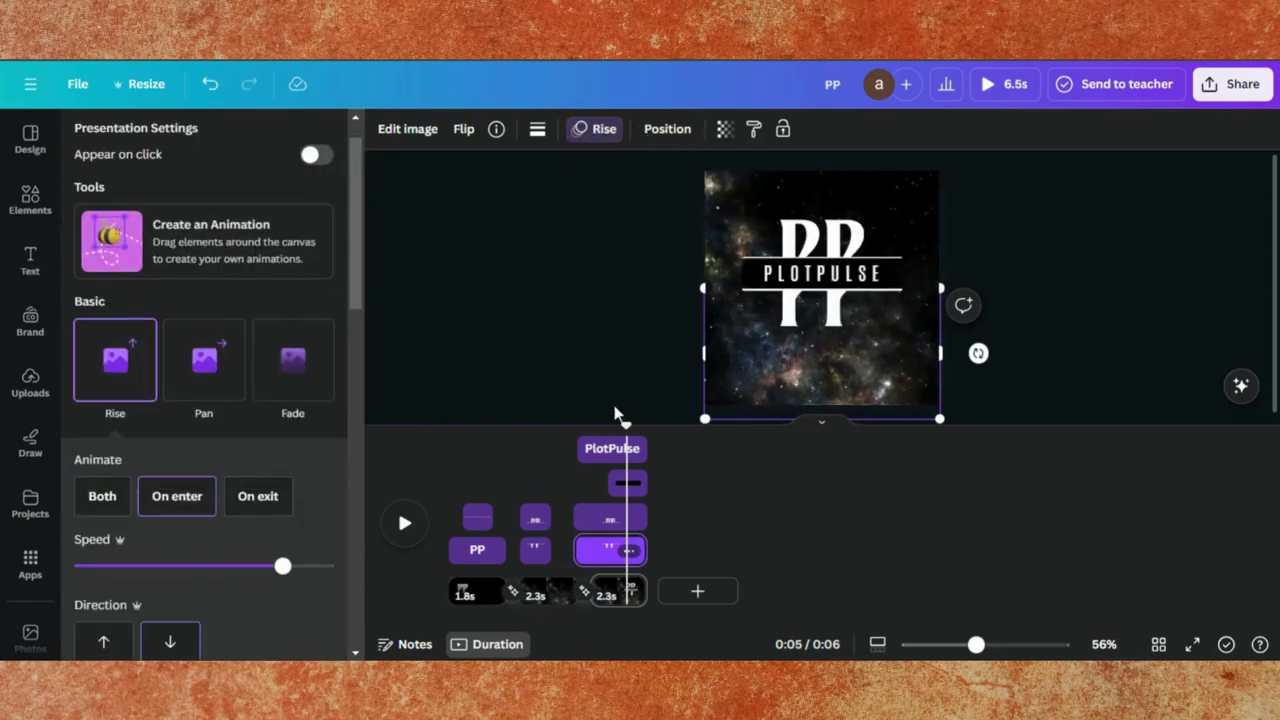
left_click_drag(625, 428, 519, 428)
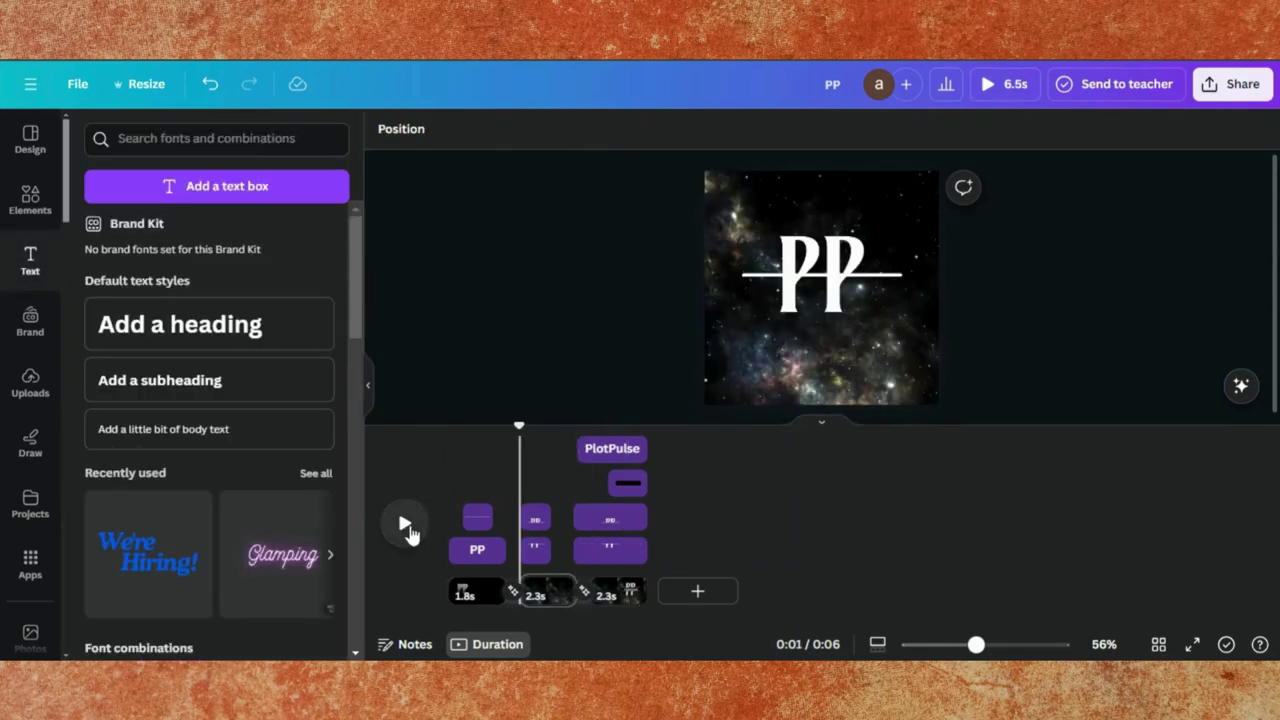
left_click(408, 530)
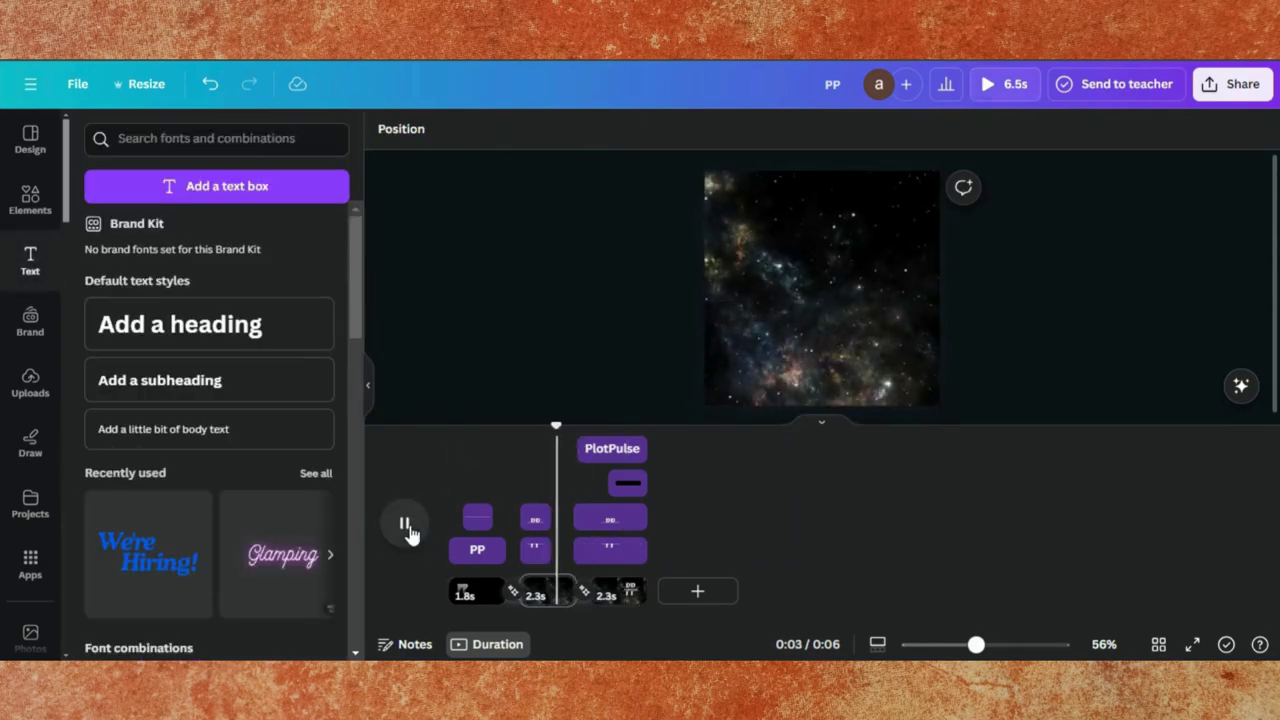